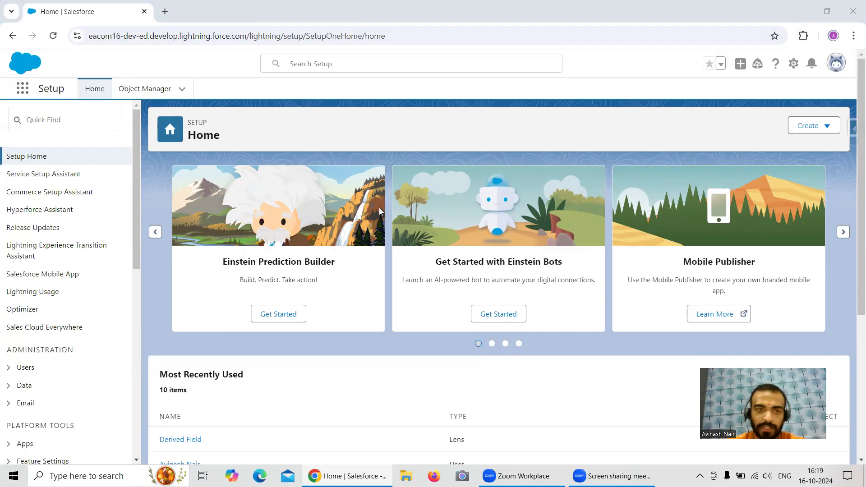
# Step: Open Analytics Studio in a separate browser tab and return to the Setup page
pyautogui.click(22, 88)
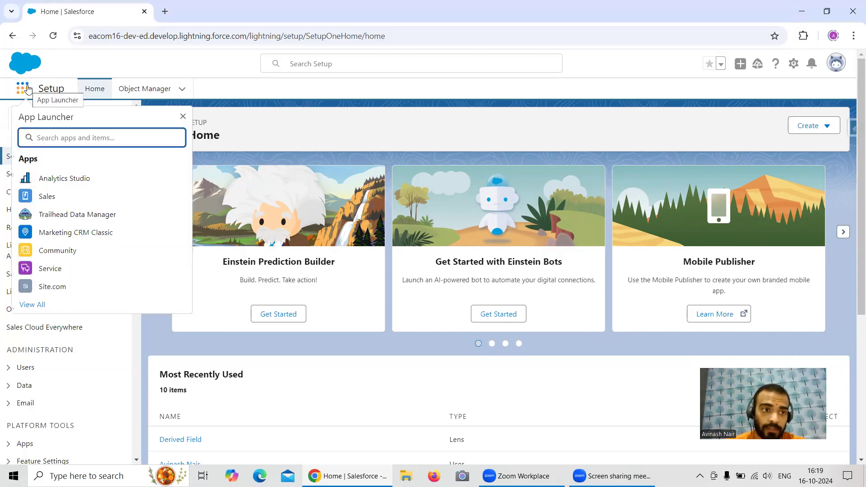
pyautogui.click(71, 176)
pyautogui.click(80, 11)
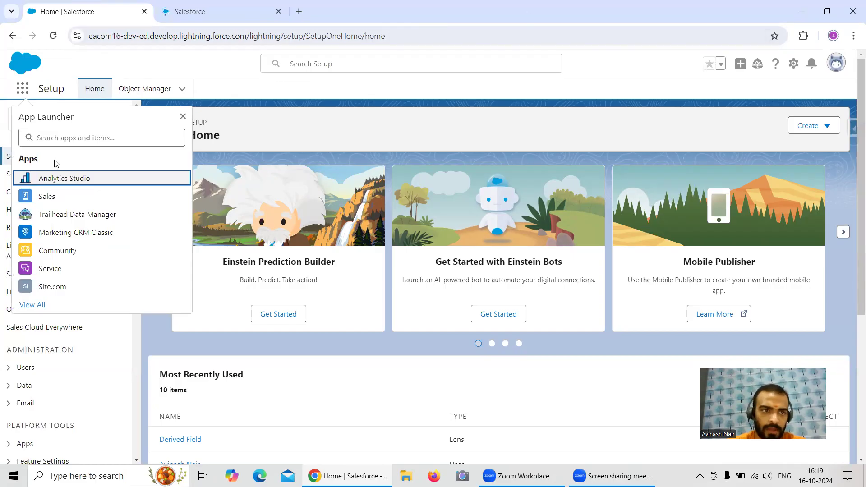
# Step: Find the Opportunities object by searching apps for "Oppo" and open a recently viewed opportunity record
pyautogui.click(47, 138)
pyautogui.write('Oppo')
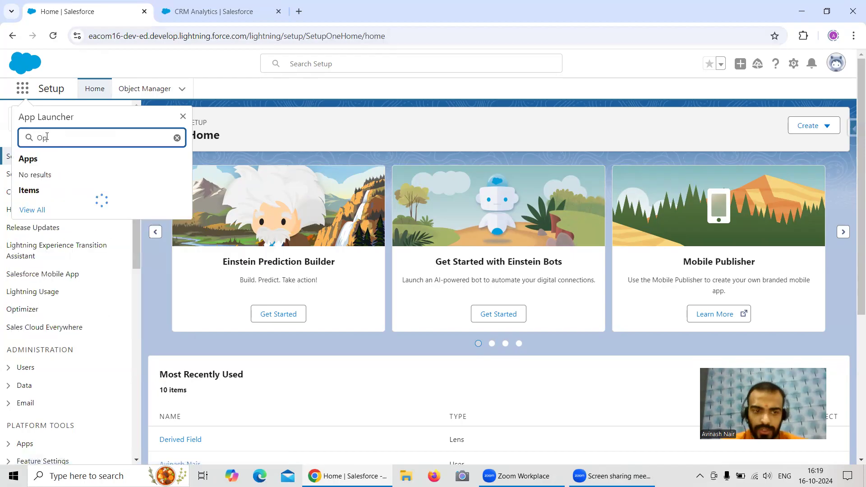
pyautogui.click(57, 212)
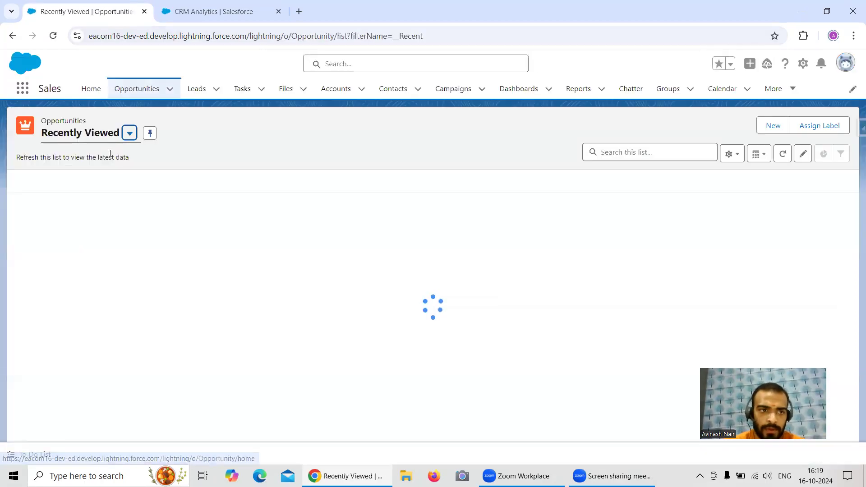
pyautogui.click(136, 198)
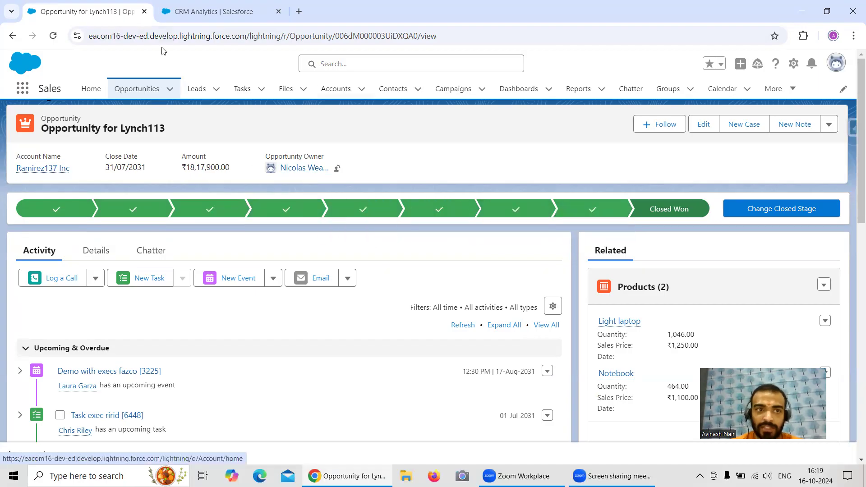
# Step: Open the Derived Fields Dataset as a new lens in Analytics Studio
pyautogui.click(213, 12)
pyautogui.scroll(-1, 214, 214)
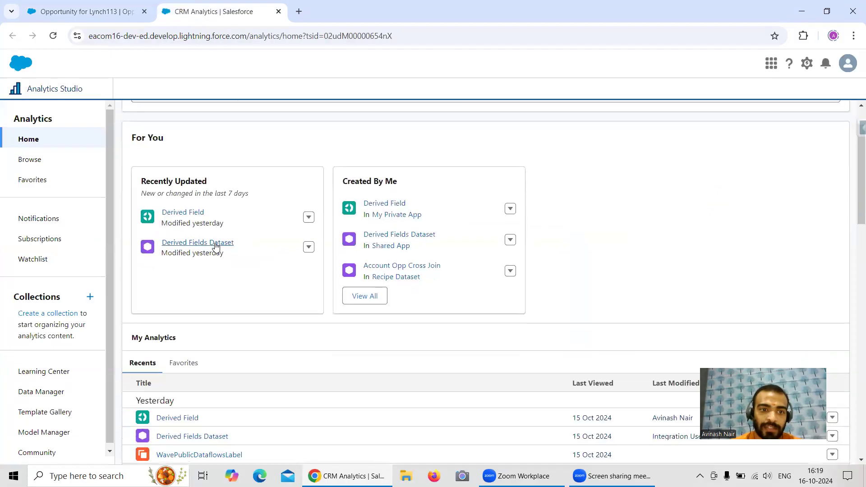
pyautogui.click(212, 247)
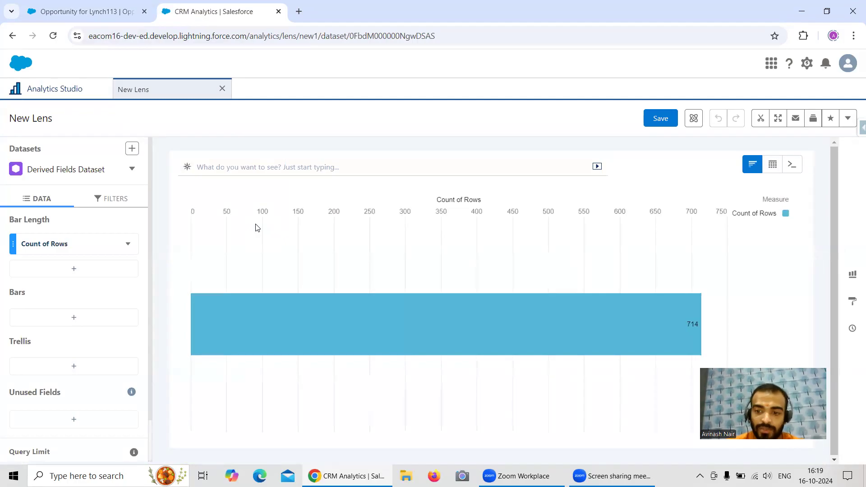
# Step: Check the opportunity record's stage path and group the lens bars by Stage
pyautogui.click(85, 11)
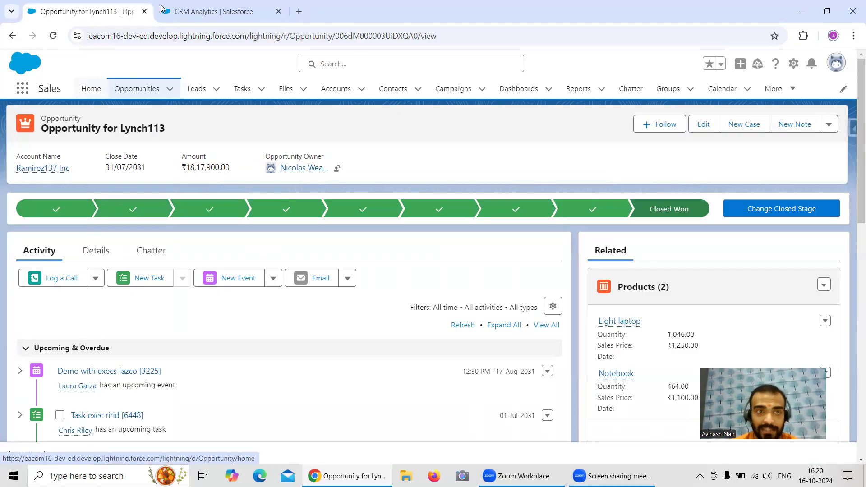
pyautogui.click(190, 13)
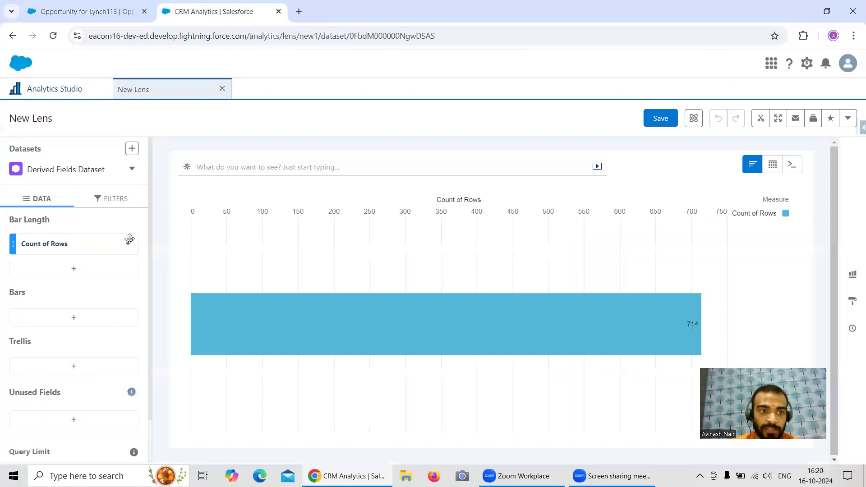
pyautogui.click(81, 319)
pyautogui.scroll(-3, 229, 232)
pyautogui.click(215, 296)
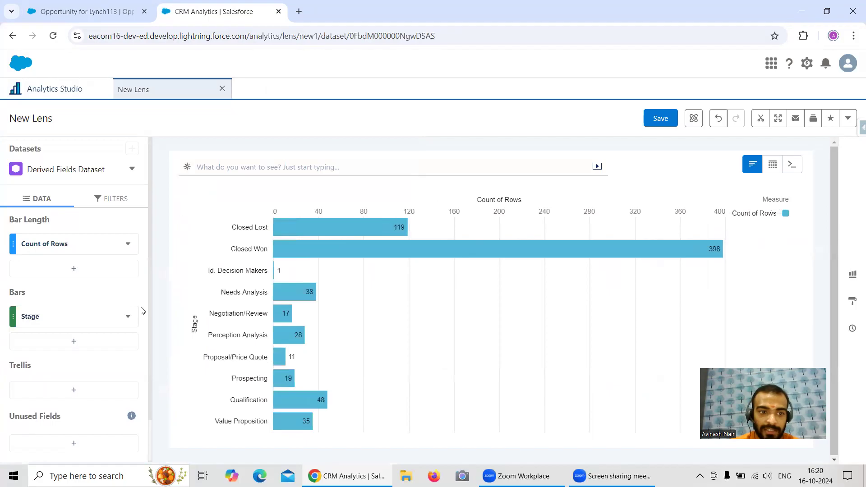
# Step: Sort the Stage bars by Count of Rows in descending order and clear that sort again
pyautogui.click(127, 316)
pyautogui.click(128, 316)
pyautogui.click(126, 244)
pyautogui.click(145, 60)
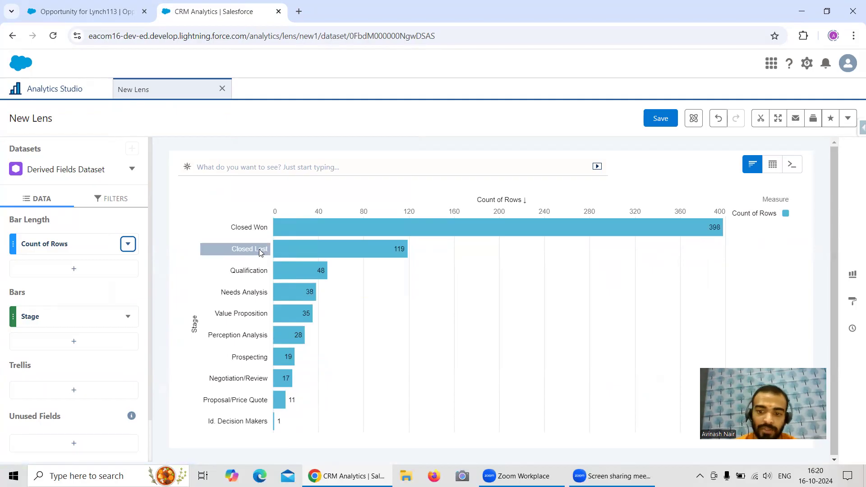
pyautogui.click(128, 244)
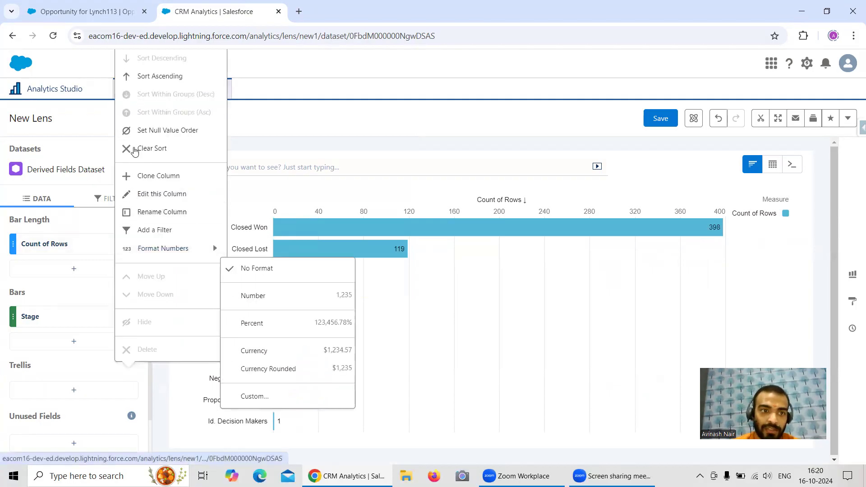
pyautogui.click(152, 148)
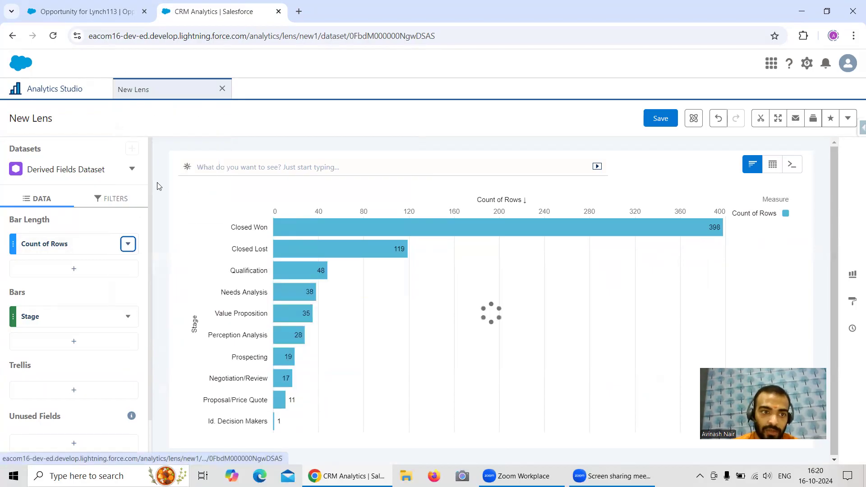
# Step: Sort the Stage grouping in descending order, and switch it to ascending order
pyautogui.click(128, 316)
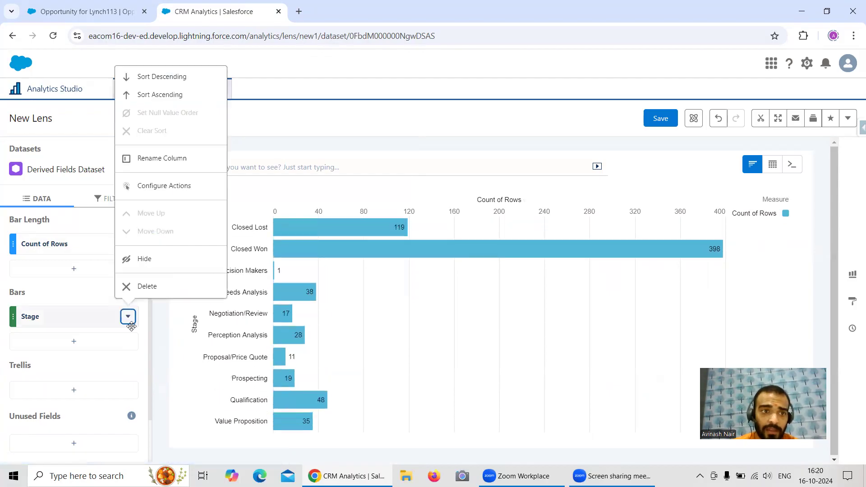
pyautogui.click(149, 77)
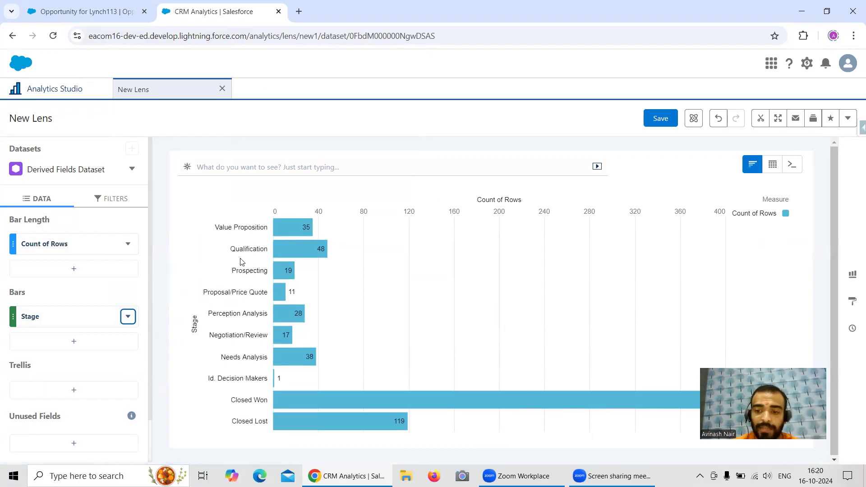
pyautogui.click(128, 316)
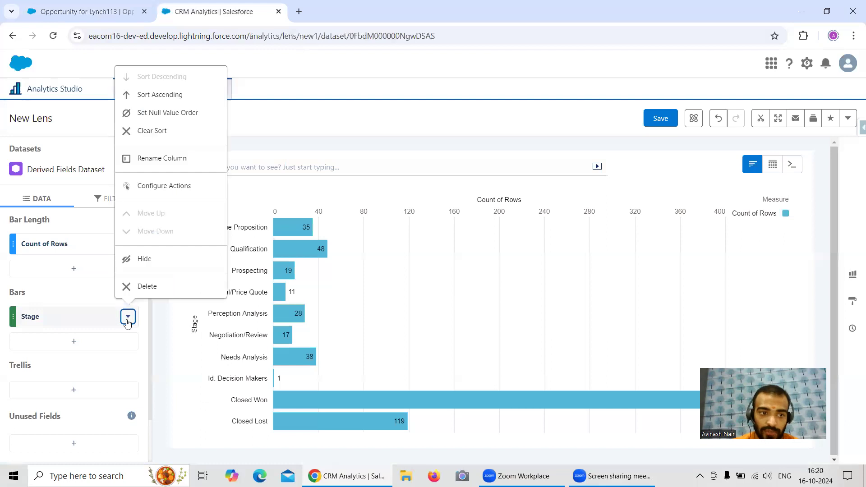
pyautogui.click(140, 94)
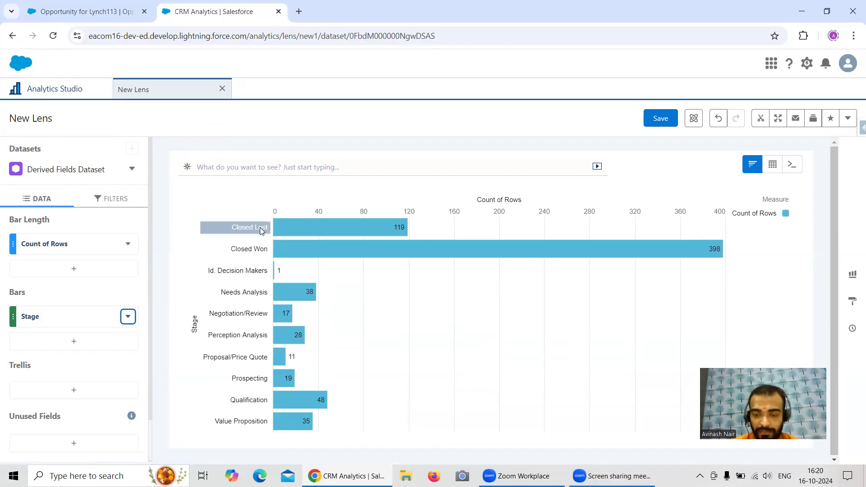
# Step: Compare the opportunity record's stage path with the order of the Stage bars in the lens
pyautogui.click(86, 12)
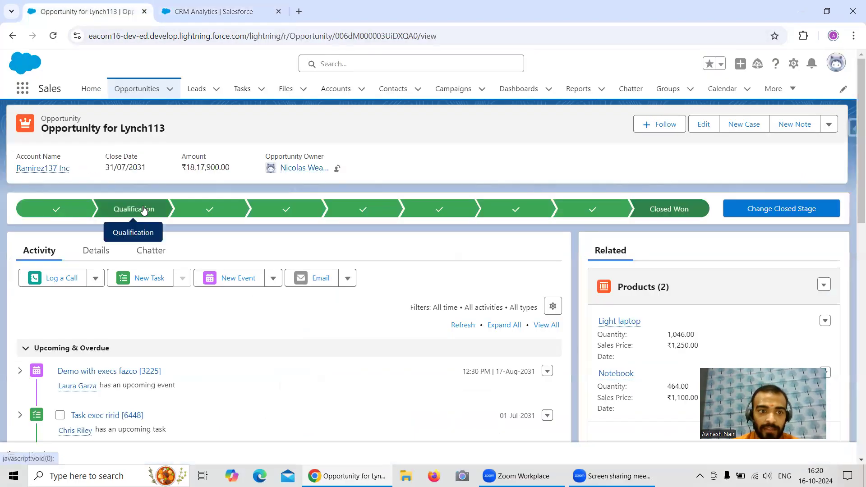
pyautogui.click(197, 18)
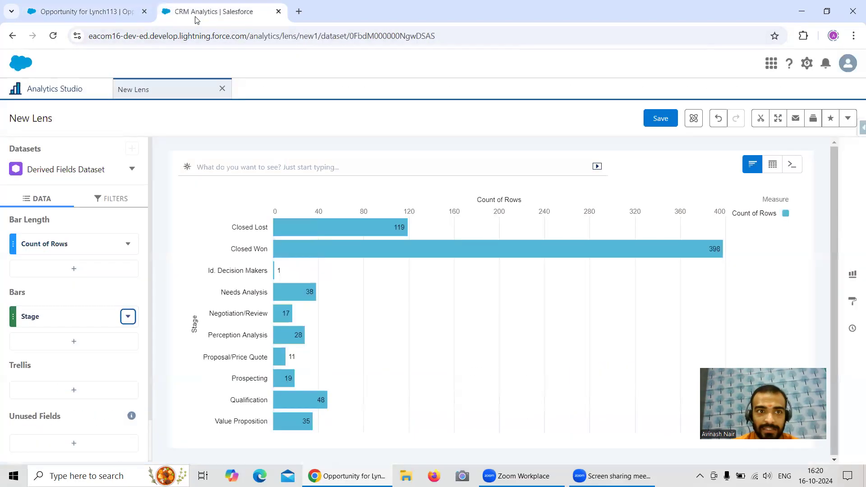
pyautogui.moveTo(280, 320)
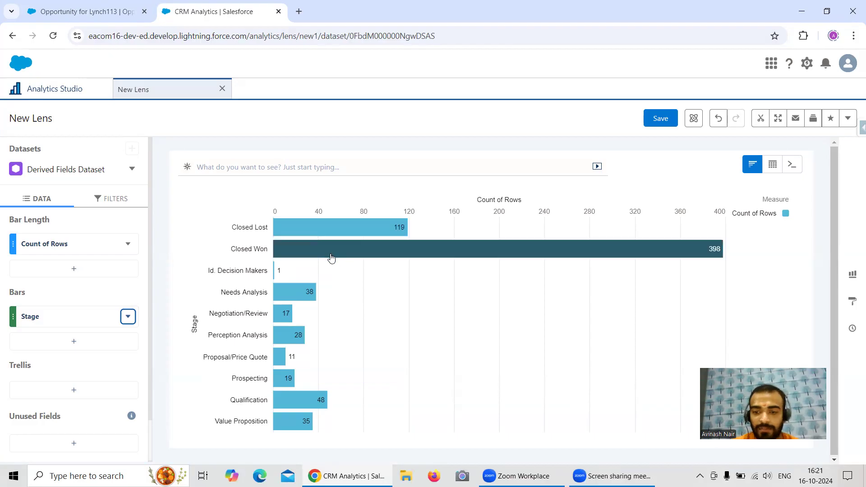
pyautogui.moveTo(333, 259)
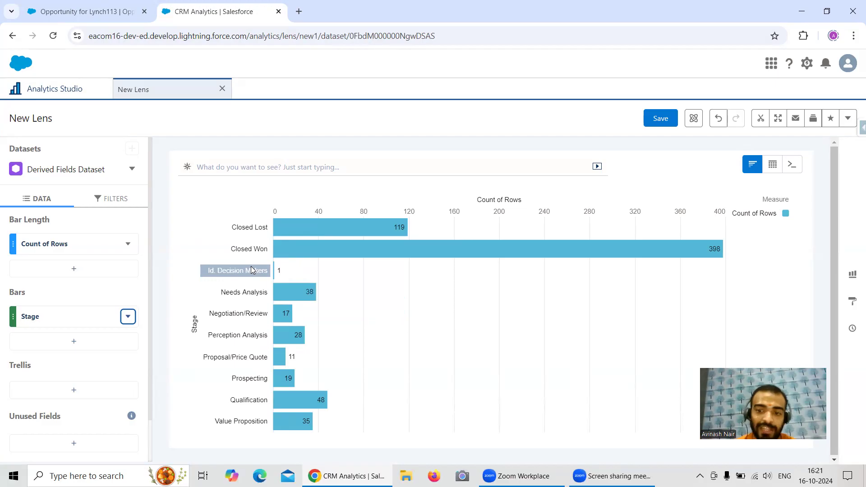
# Step: Open Data Manager from the Analytics Studio home and go to its dataflow management page
pyautogui.click(68, 11)
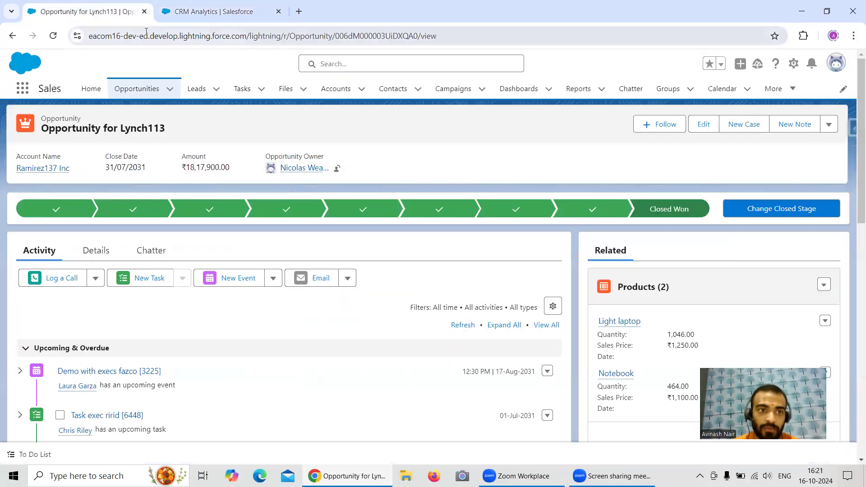
pyautogui.click(23, 88)
pyautogui.click(212, 12)
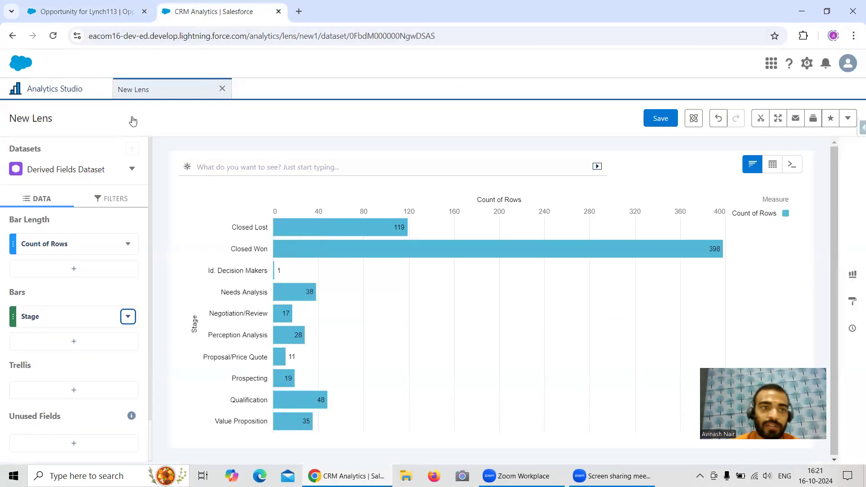
pyautogui.click(59, 89)
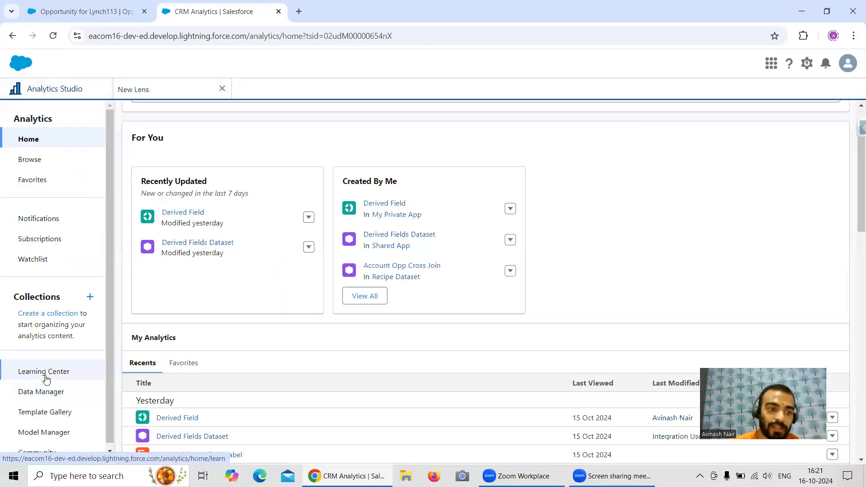
pyautogui.click(44, 395)
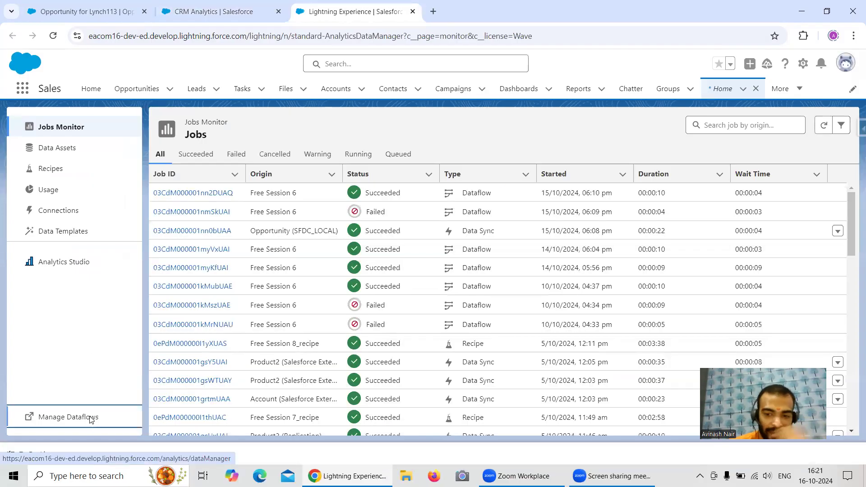
pyautogui.click(93, 414)
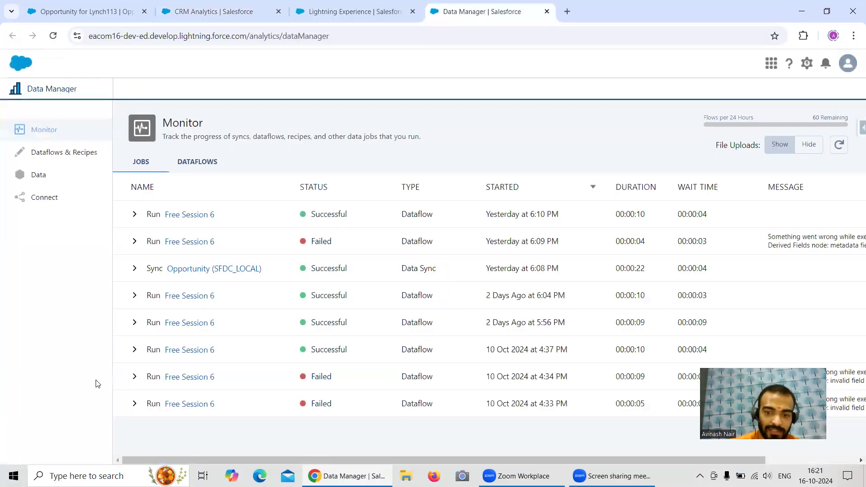
# Step: Open the Free Session 6 dataflow for editing from the list of dataflows
pyautogui.click(53, 152)
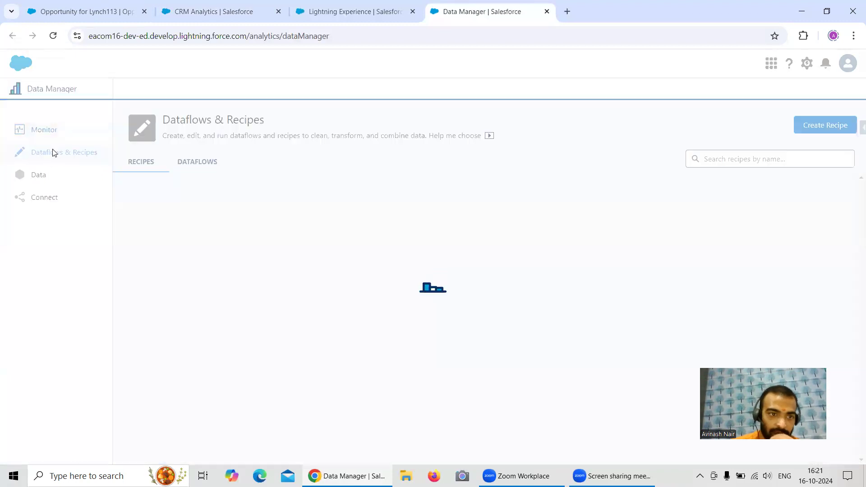
pyautogui.click(197, 163)
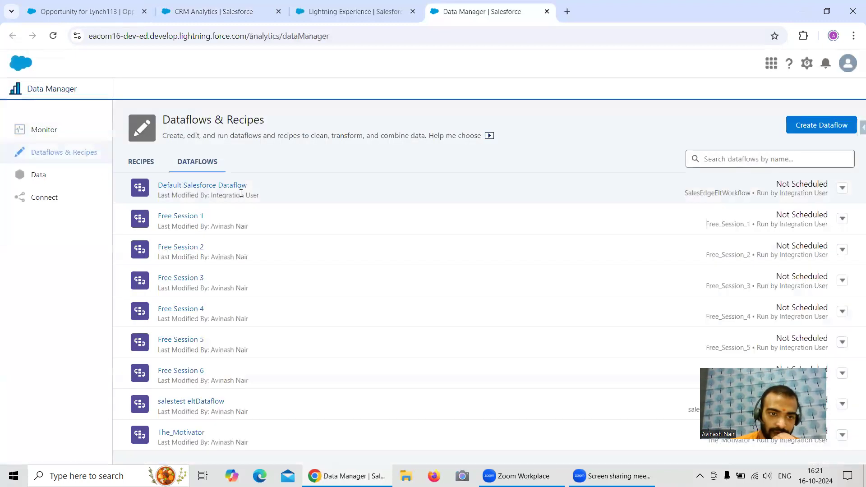
pyautogui.click(198, 371)
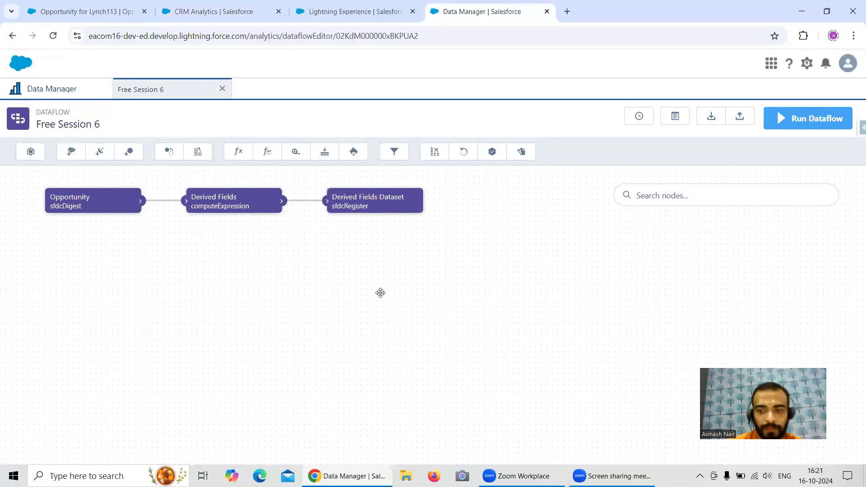
# Step: Start a new computed field in the Derived Fields computeExpression node
pyautogui.click(217, 198)
pyautogui.scroll(-4, 411, 275)
pyautogui.click(338, 372)
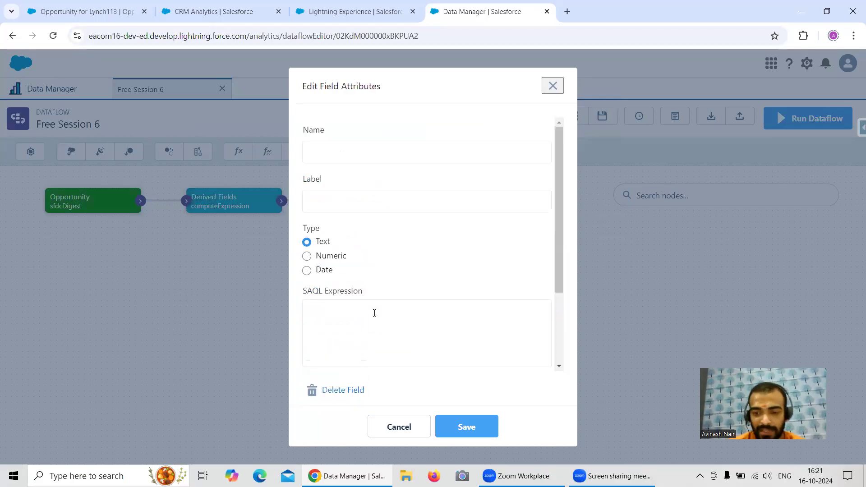
# Step: Open Setup's Object Manager from the opportunity record and filter the objects by "Opp"
pyautogui.click(268, 17)
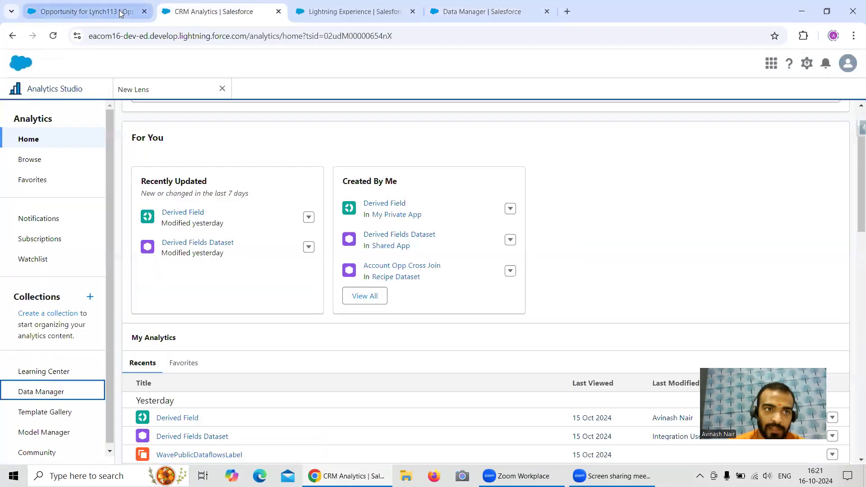
pyautogui.click(121, 12)
pyautogui.click(794, 66)
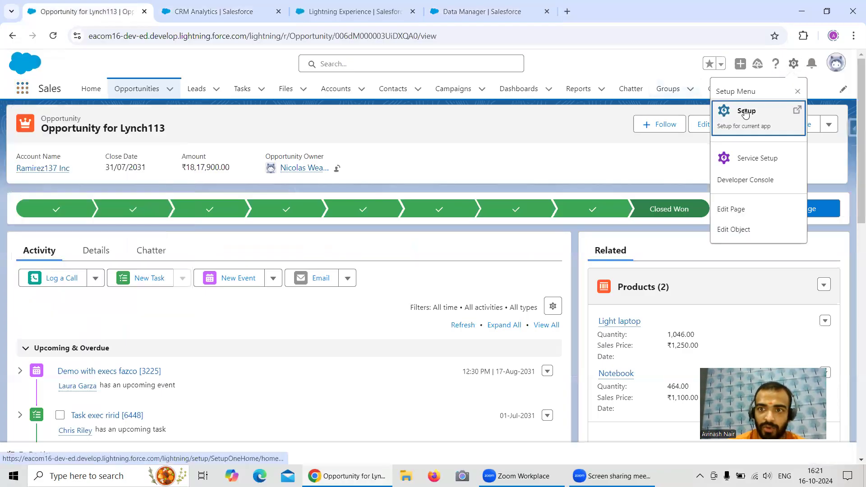
pyautogui.click(749, 111)
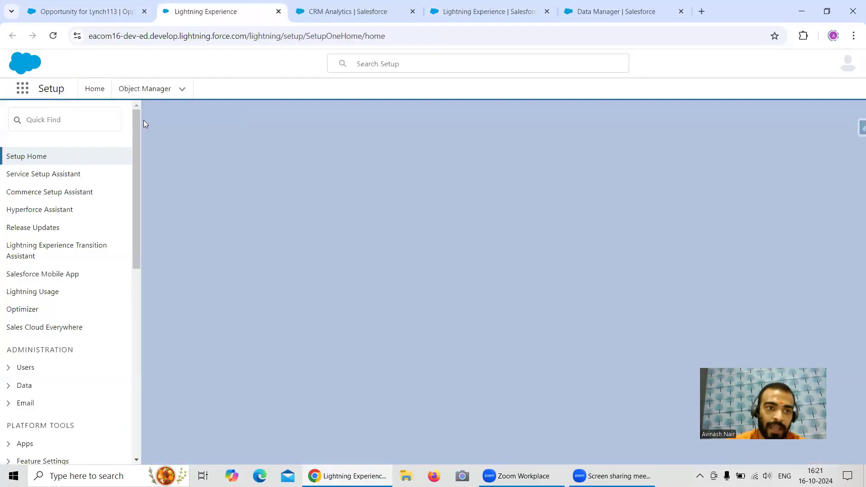
pyautogui.click(153, 89)
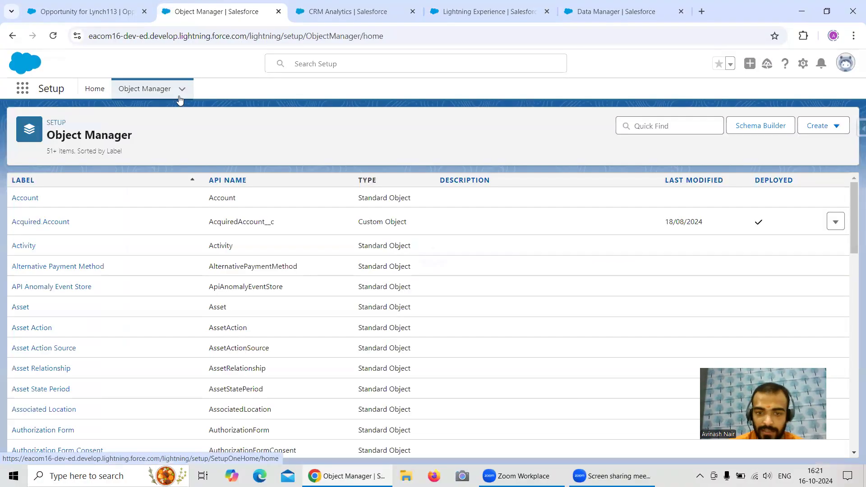
pyautogui.click(654, 126)
pyautogui.write('Opp')
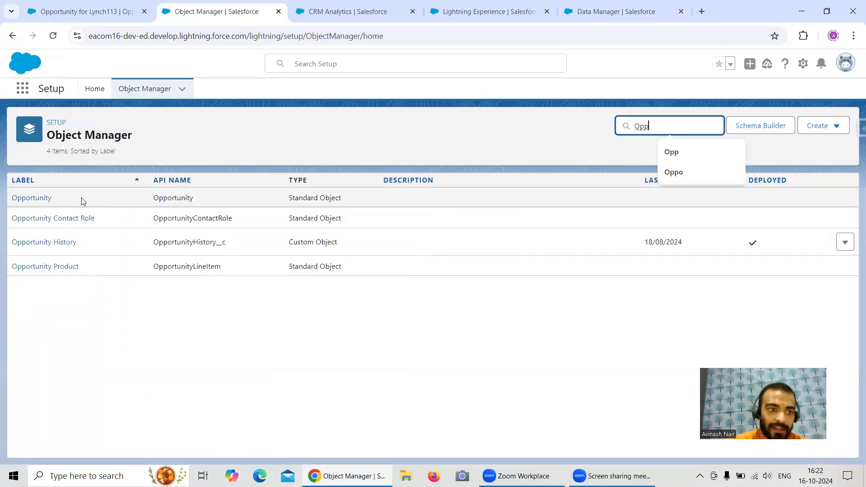
# Step: Open the Opportunity object's Stage field from its fields and relationships and view the Opportunity Stages picklist values
pyautogui.click(32, 197)
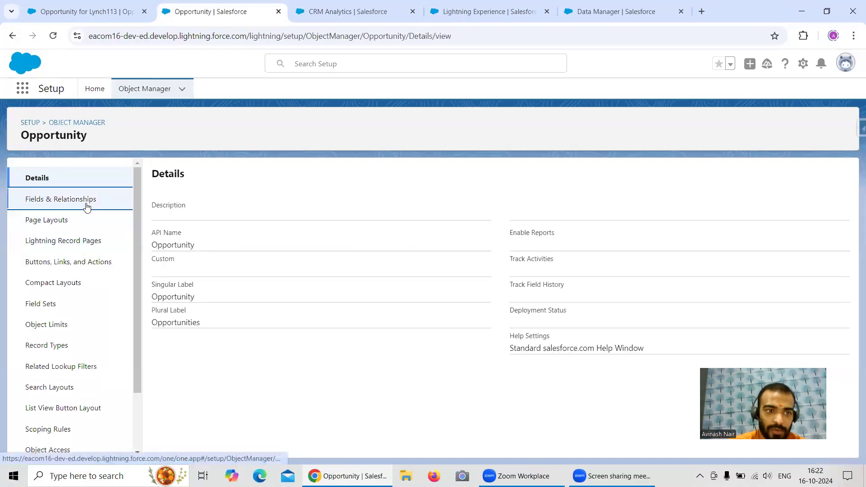
pyautogui.click(87, 207)
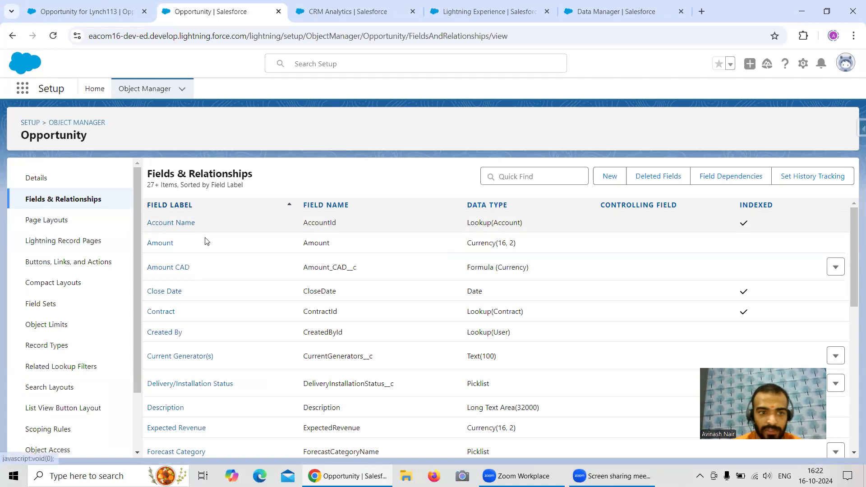
pyautogui.scroll(-4, 215, 257)
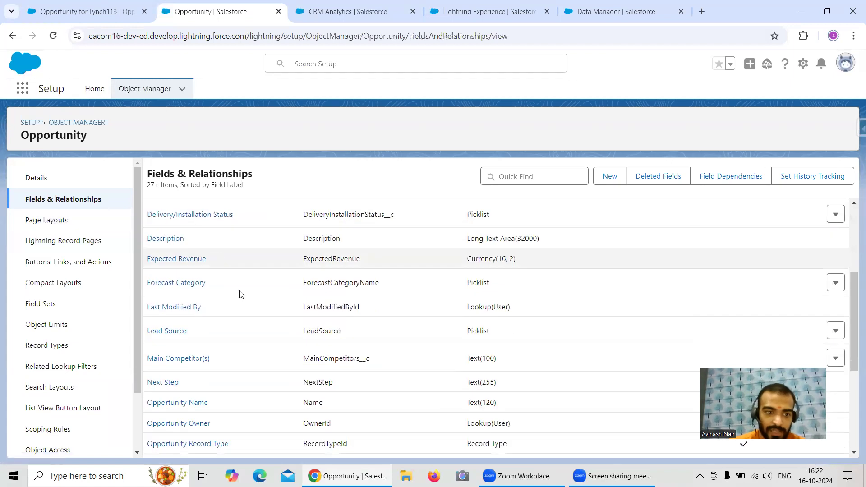
pyautogui.scroll(-5, 242, 294)
pyautogui.click(155, 431)
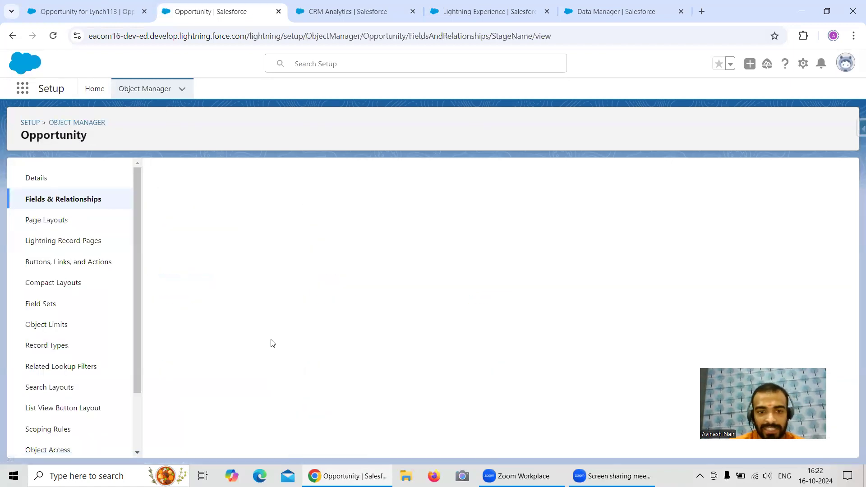
pyautogui.scroll(-5, 338, 310)
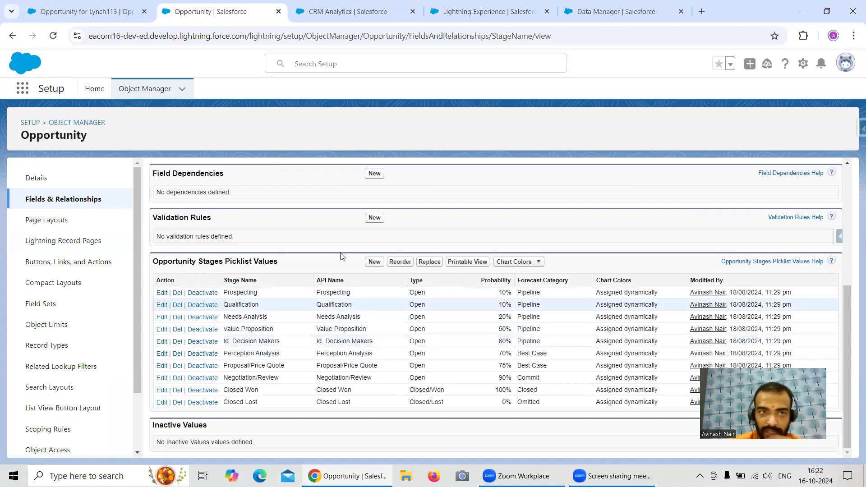
# Step: Return to the New Lens in CRM Analytics and change its stage bar chart to an Origami chart
pyautogui.click(69, 16)
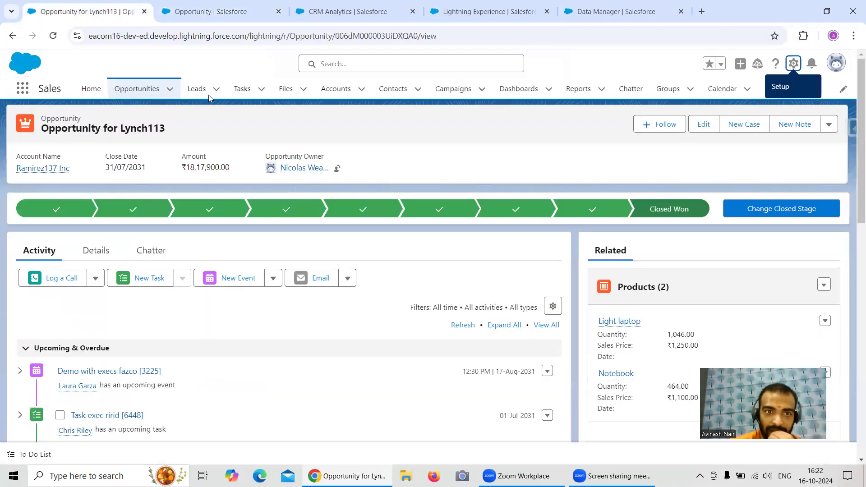
pyautogui.click(312, 12)
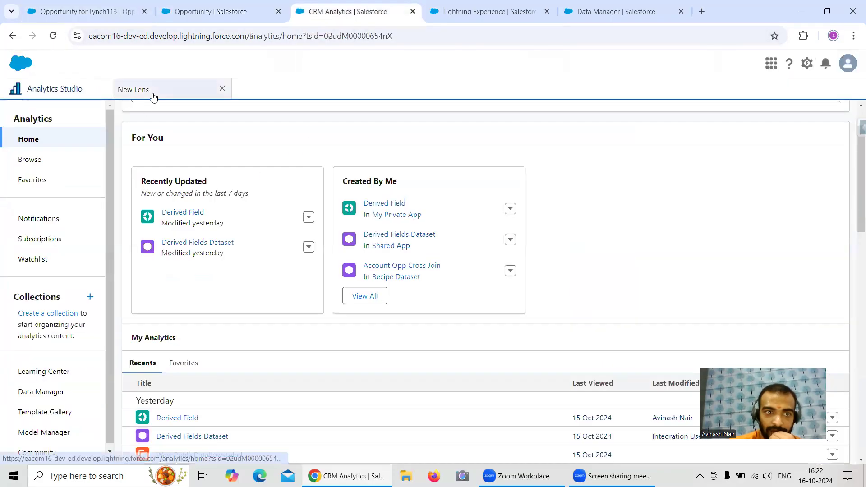
pyautogui.click(153, 95)
pyautogui.click(853, 274)
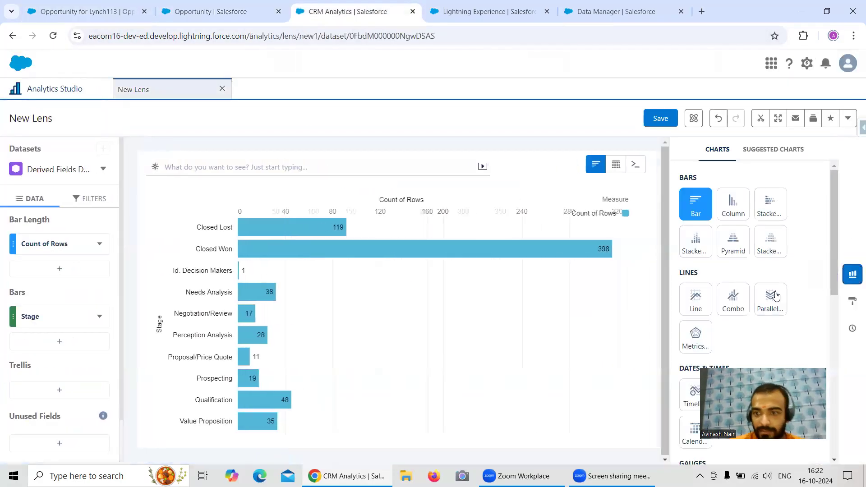
pyautogui.scroll(-2, 772, 316)
pyautogui.scroll(-6, 765, 295)
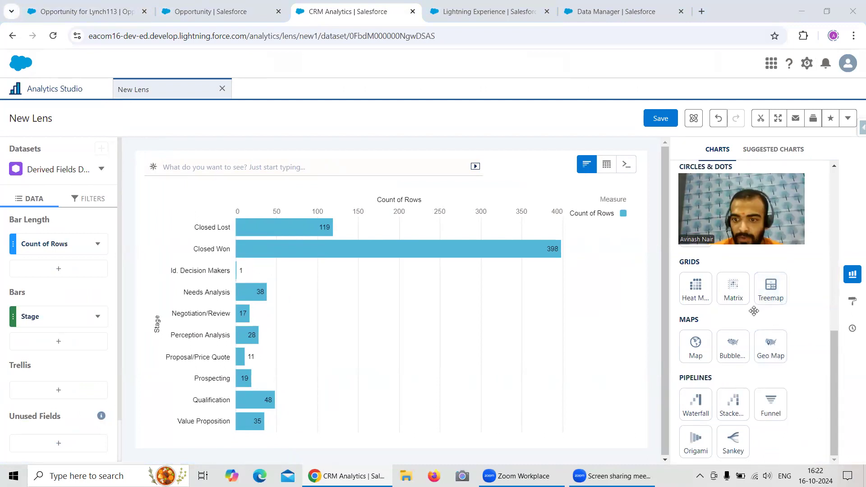
pyautogui.scroll(5, 742, 277)
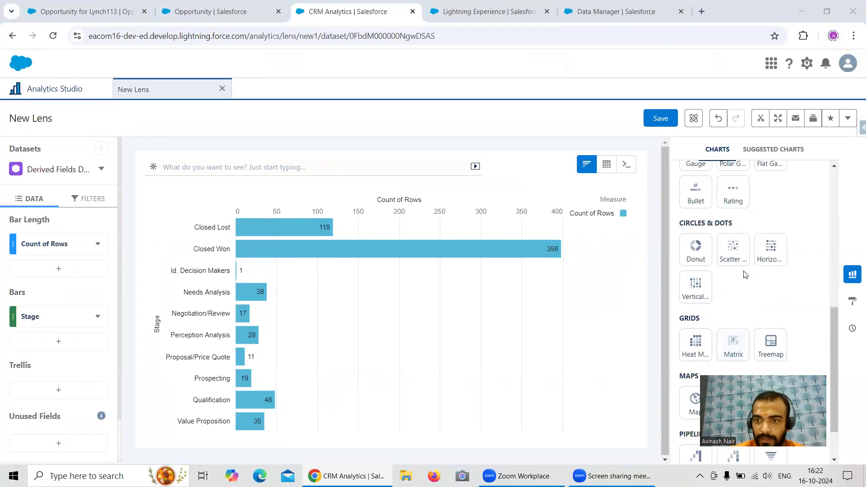
pyautogui.scroll(5, 745, 275)
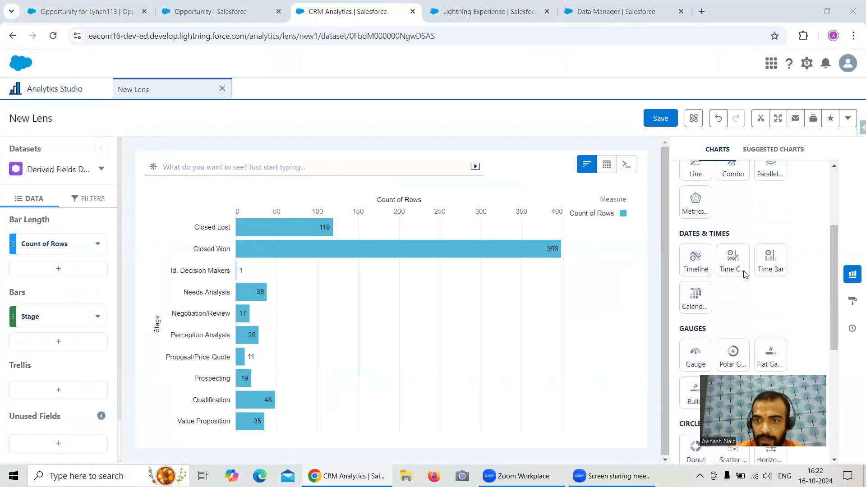
pyautogui.scroll(-10, 745, 273)
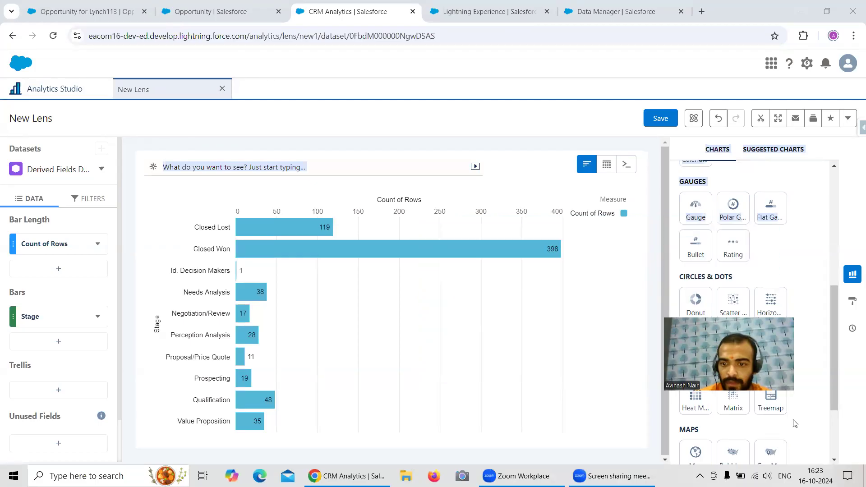
pyautogui.scroll(-2, 774, 411)
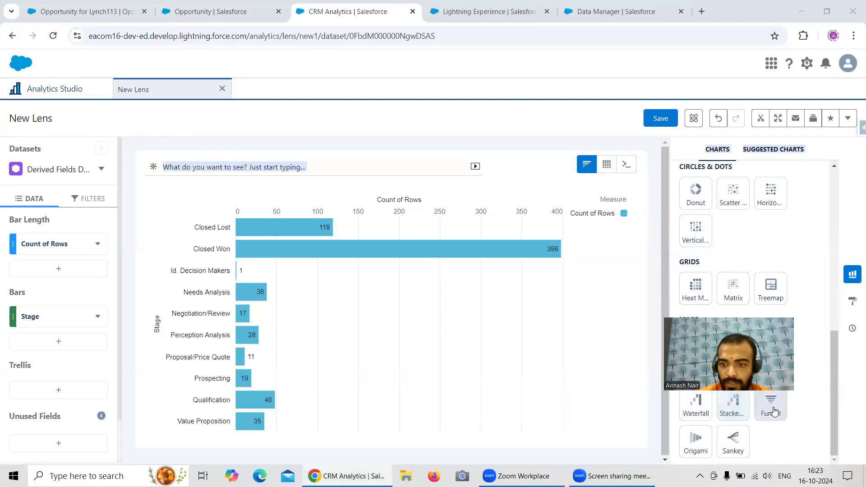
pyautogui.click(696, 441)
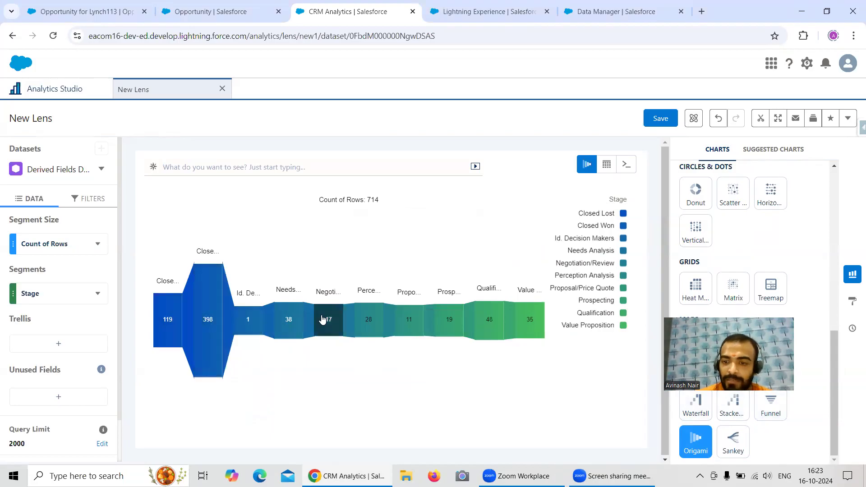
# Step: Sort the Origami chart's segments by Count of Rows in descending order
pyautogui.moveTo(322, 319)
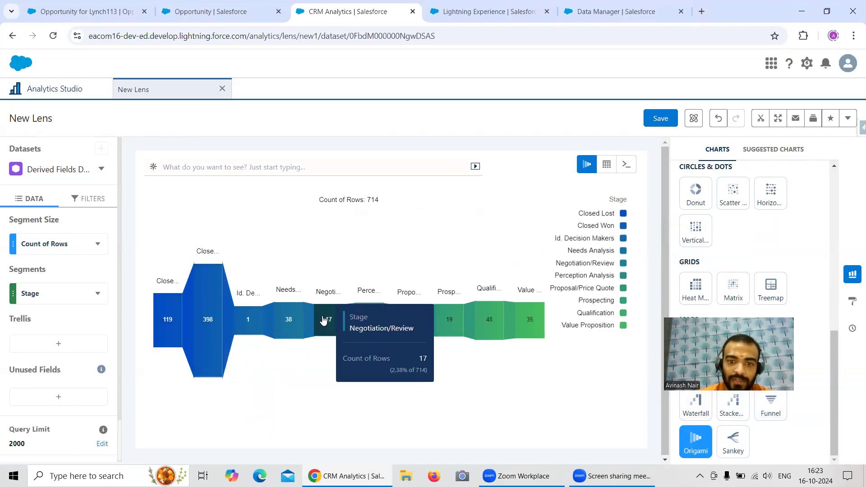
pyautogui.click(97, 244)
pyautogui.click(129, 58)
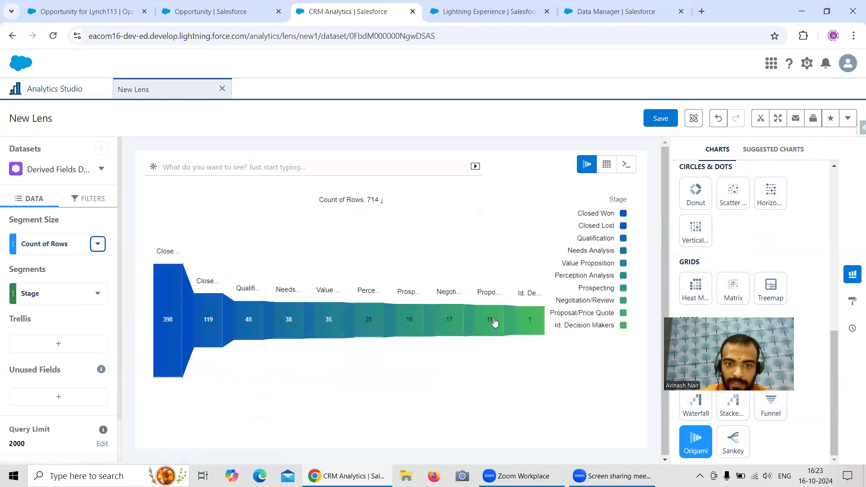
pyautogui.moveTo(487, 300)
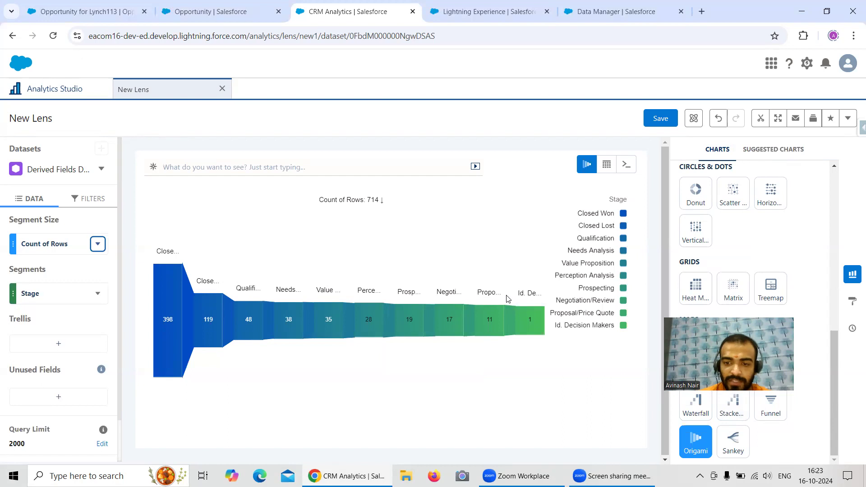
# Step: Change the lens chart to a Funnel and inspect the stage details of its segments
pyautogui.click(765, 412)
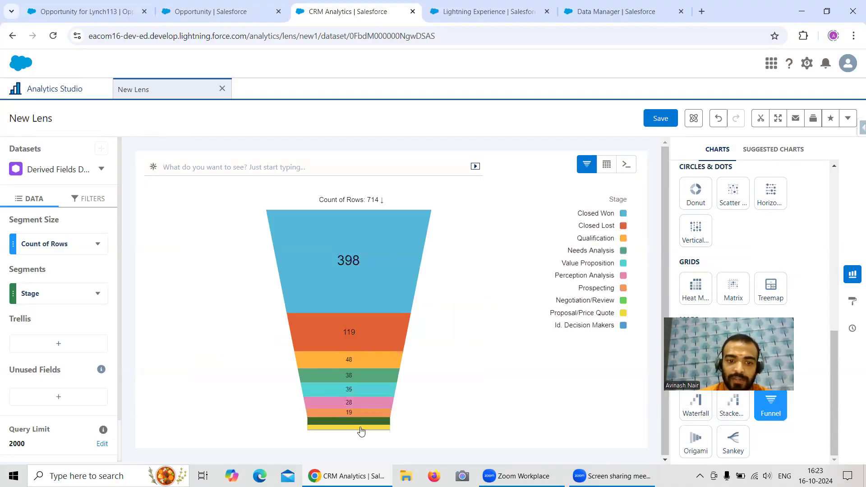
pyautogui.moveTo(364, 415)
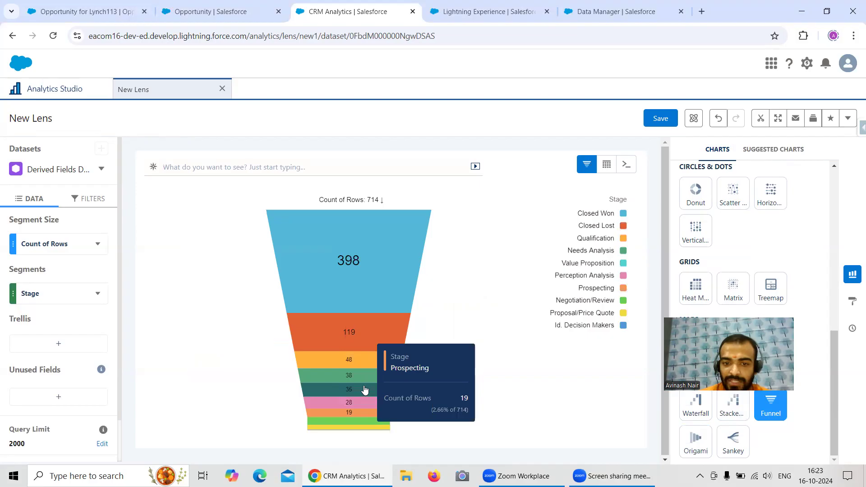
pyautogui.moveTo(359, 351)
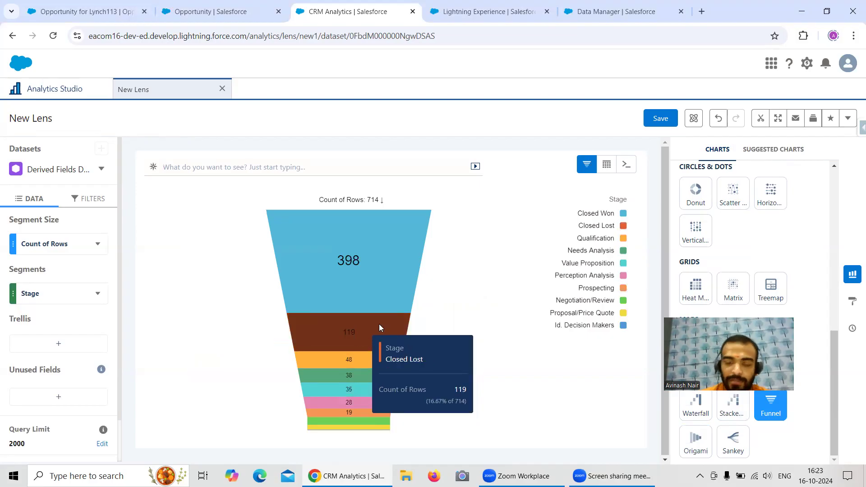
# Step: Revisit the Stage picklist values in Setup, switch to Notepad++ and go to the end of the new 13 notes
pyautogui.click(207, 17)
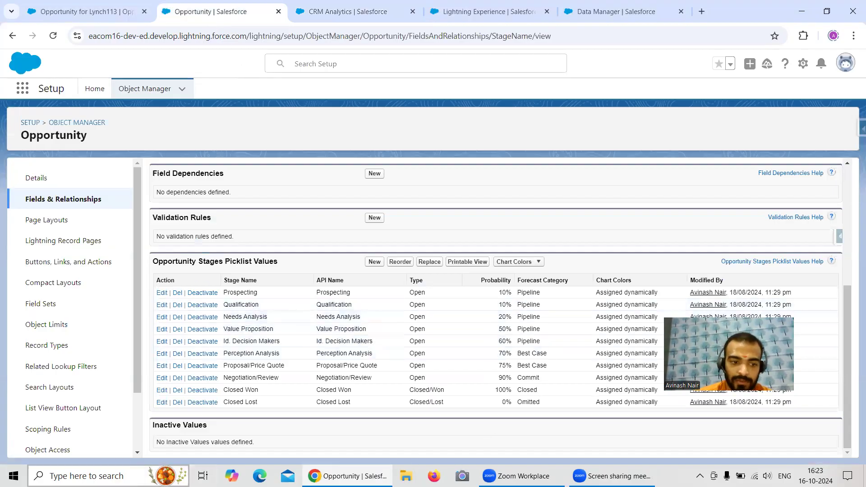
pyautogui.click(108, 476)
pyautogui.write('note')
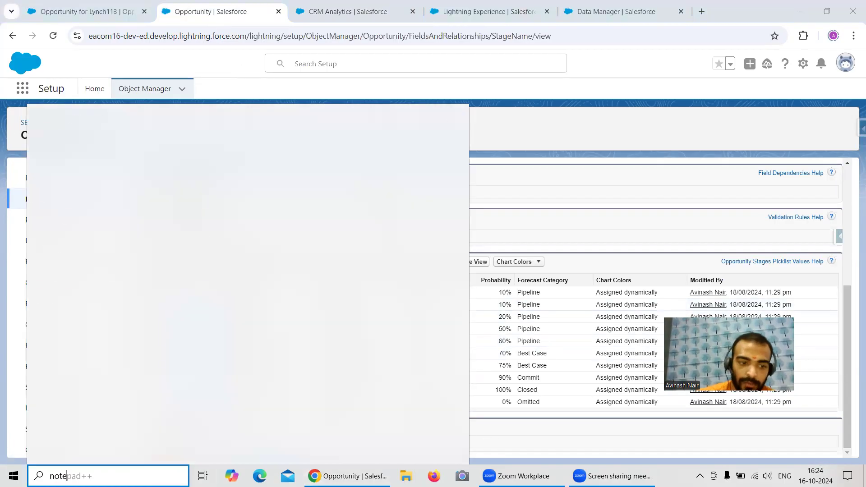
pyautogui.click(92, 208)
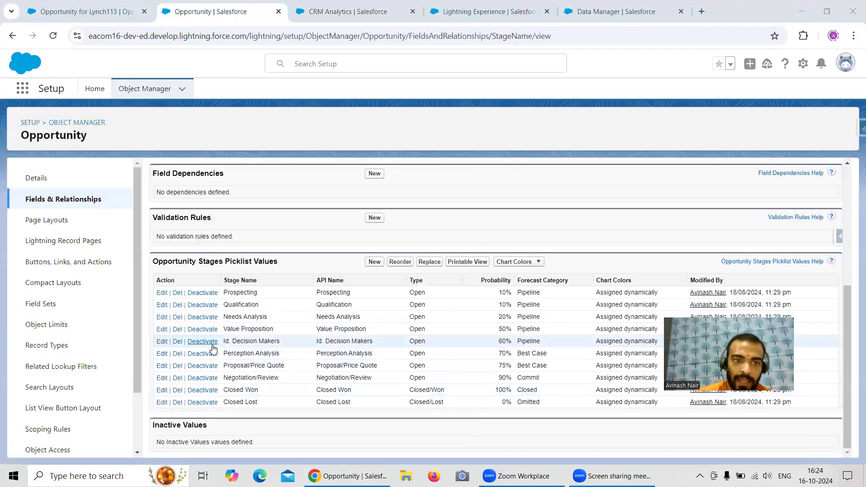
pyautogui.scroll(-8, 347, 325)
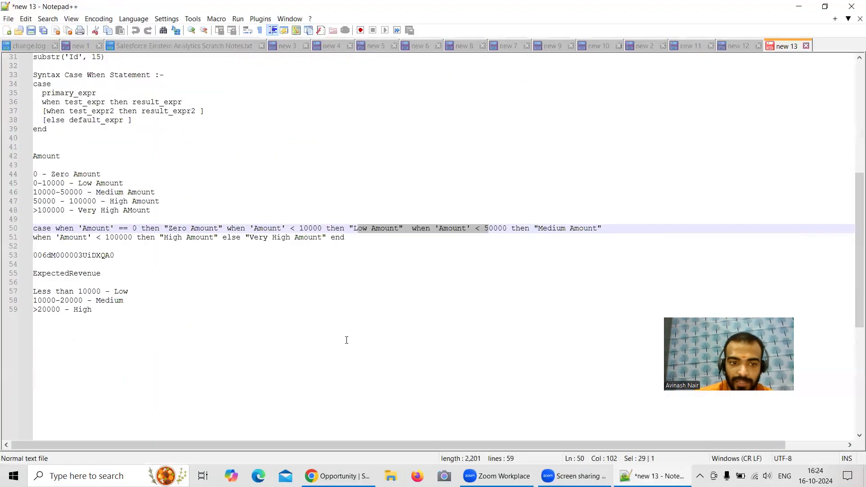
# Step: Add the heading "Stage Sorted" below the expected revenue notes, separated by a blank line
pyautogui.press('Return')
pyautogui.press('Return')
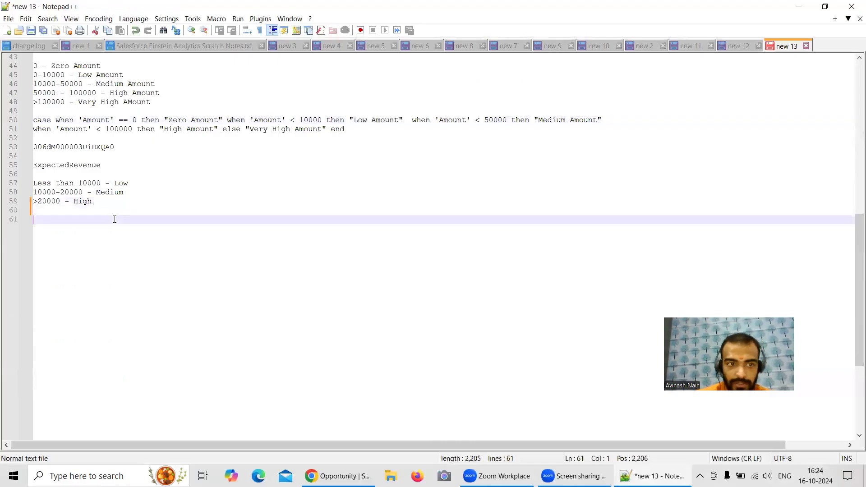
pyautogui.write('Stage St')
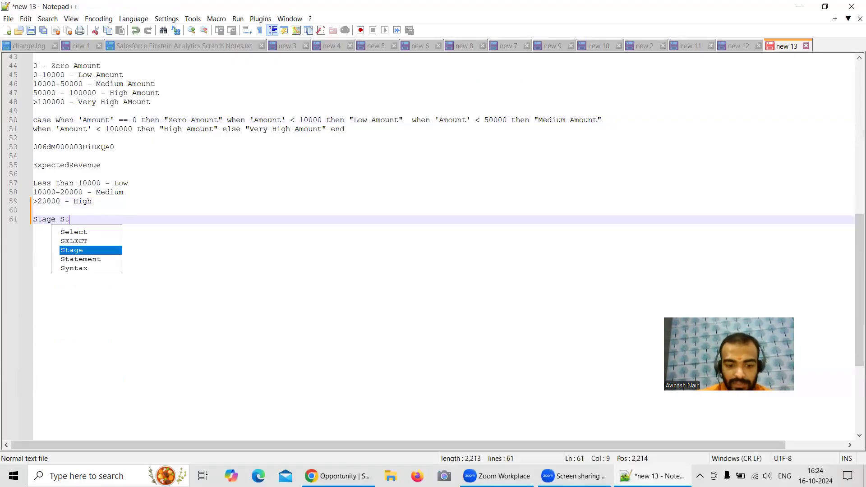
pyautogui.press('BackSpace')
pyautogui.write('orted')
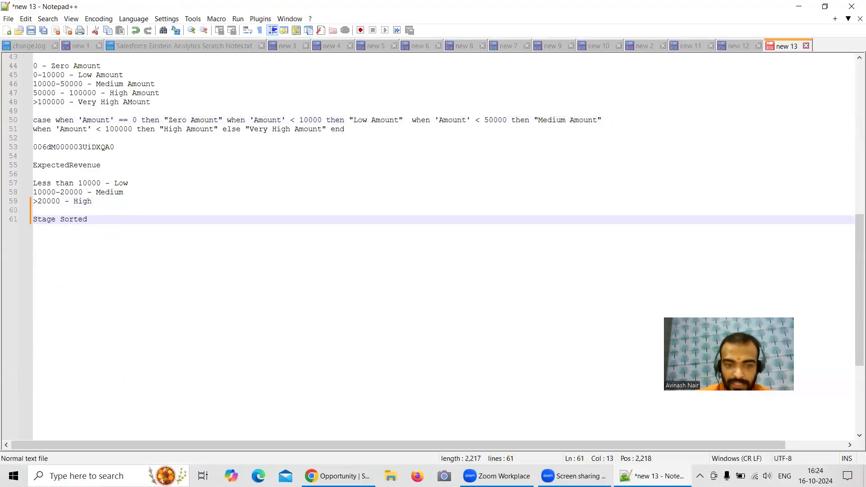
# Step: Start a case expression under the Stage Sorted heading with case when Stage="Prospection"
pyautogui.press('Return')
pyautogui.press('Return')
pyautogui.write('case when Stage ')
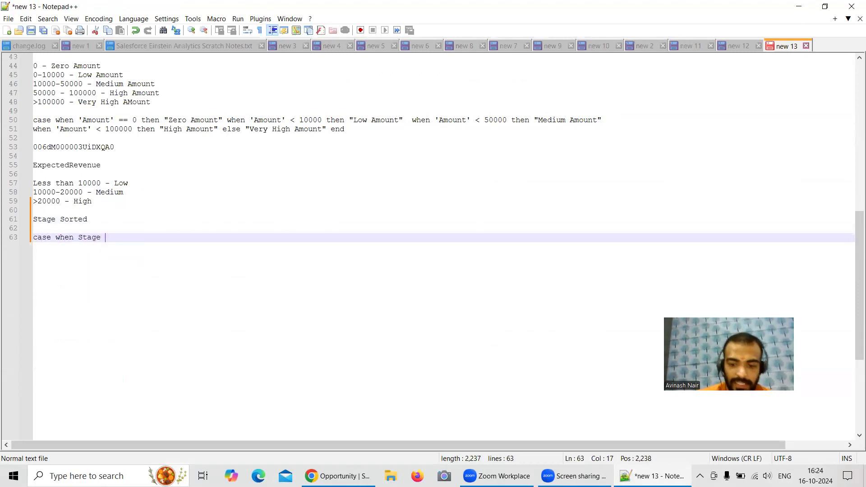
pyautogui.write('"')
pyautogui.write('Prospectio')
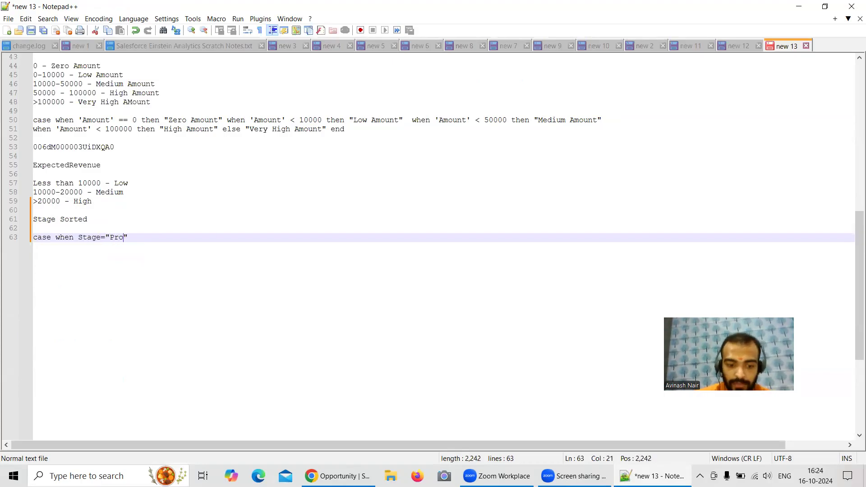
pyautogui.write('n')
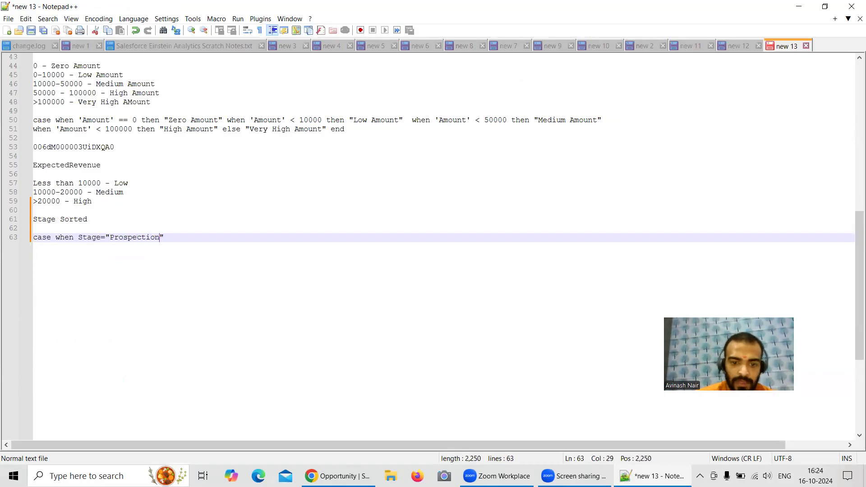
# Step: Look up the Stage field's API name in the lens's segment grouping by searching "Sta", and return to Notepad++
pyautogui.click(338, 475)
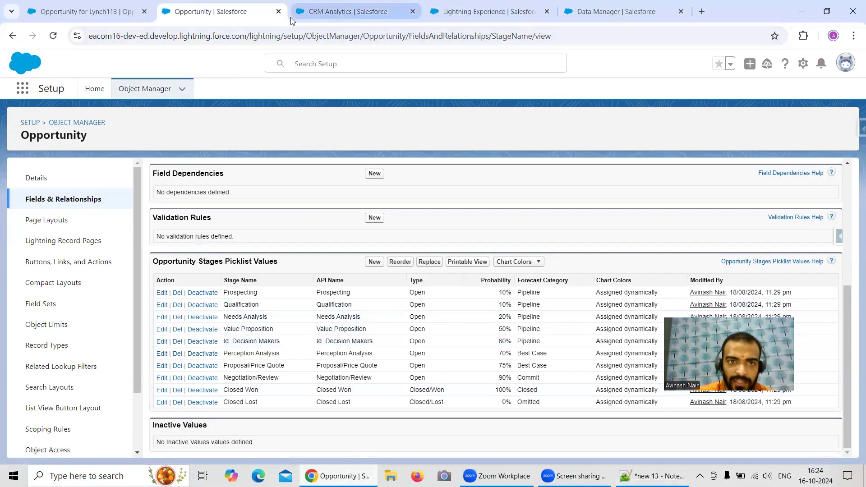
pyautogui.click(342, 11)
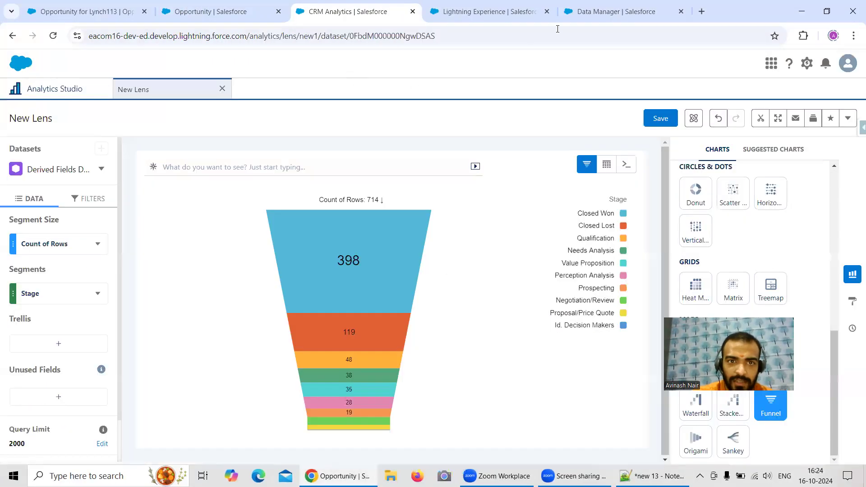
pyautogui.click(98, 293)
pyautogui.click(64, 292)
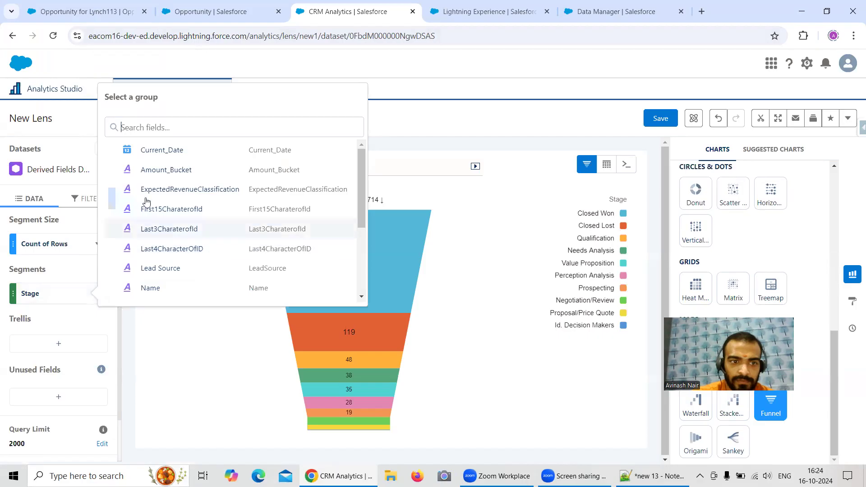
pyautogui.write('Sta')
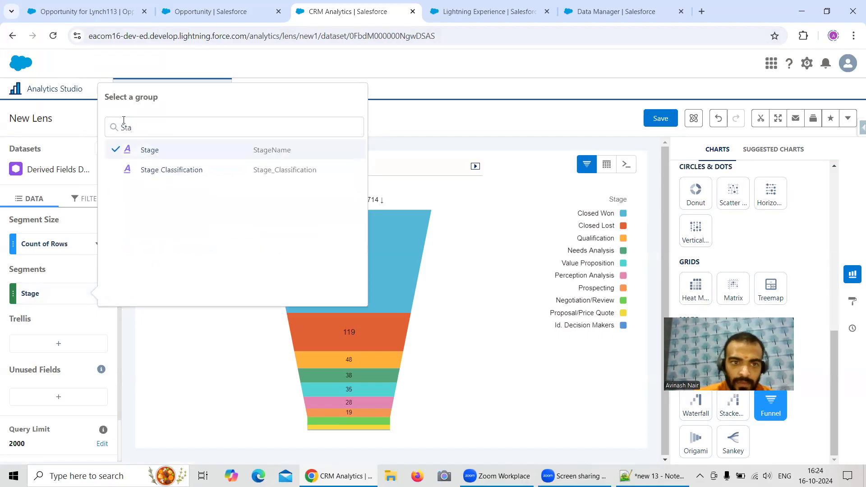
pyautogui.click(646, 471)
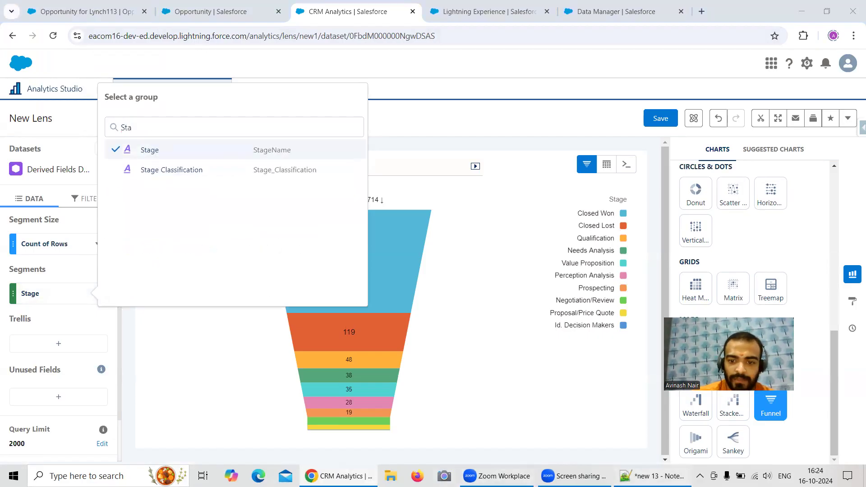
# Step: Correct the Stage Sorted condition to StageName == "Prospection" and append then with an empty pair of quotes
pyautogui.click(101, 237)
pyautogui.write('Name ')
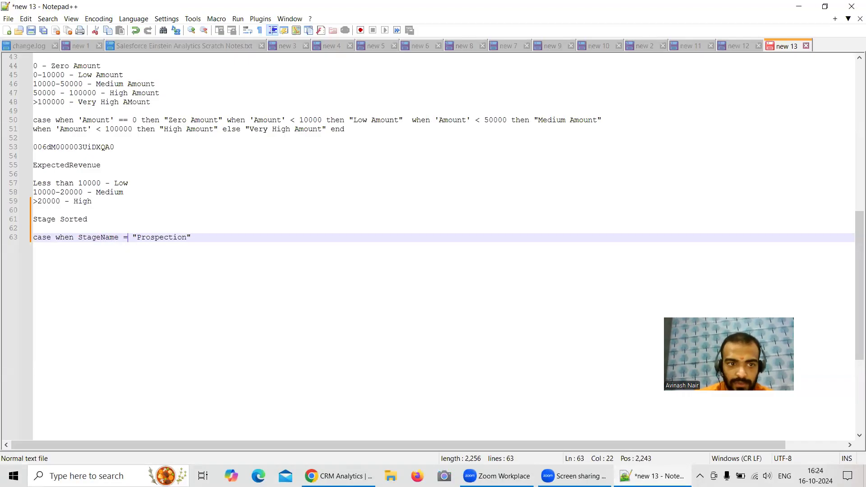
pyautogui.write(' =')
pyautogui.click(231, 241)
pyautogui.write('then')
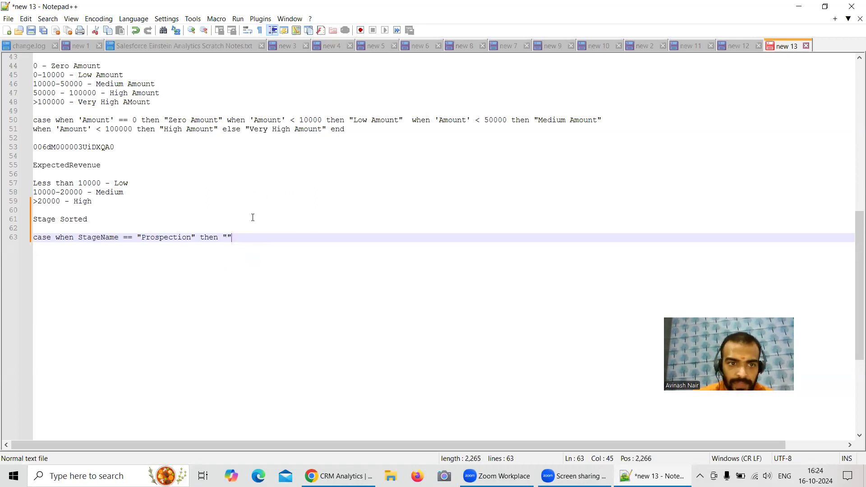
# Step: Fill the then result with the copied stage name, prefixed to read "01.Prospection"
pyautogui.moveTo(142, 237); pyautogui.dragTo(191, 237)
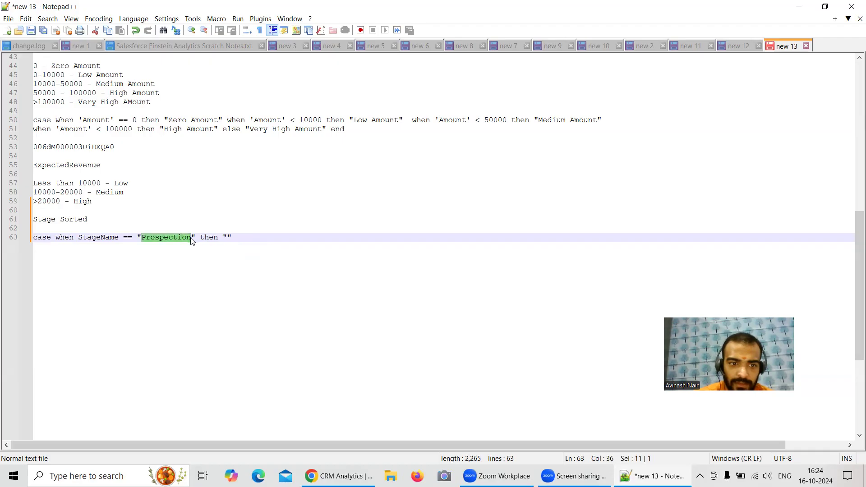
pyautogui.hotkey('ctrl', 'c')
pyautogui.click(227, 235)
pyautogui.hotkey('ctrl', 'v')
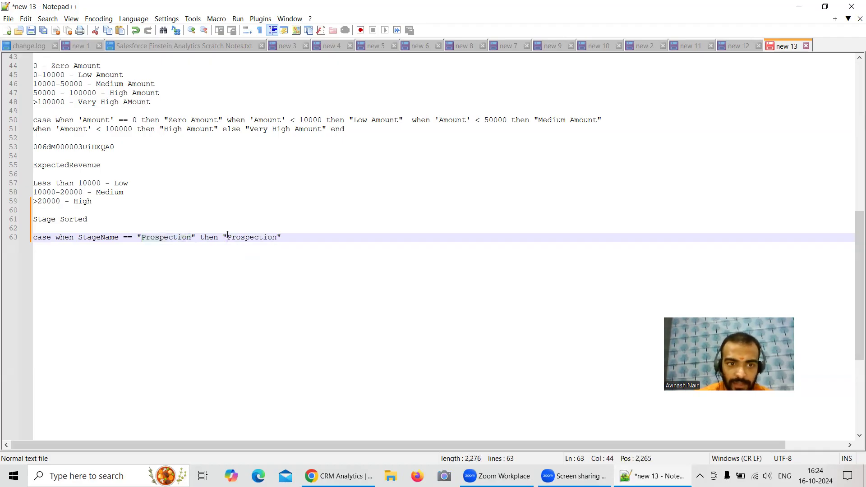
pyautogui.write('01')
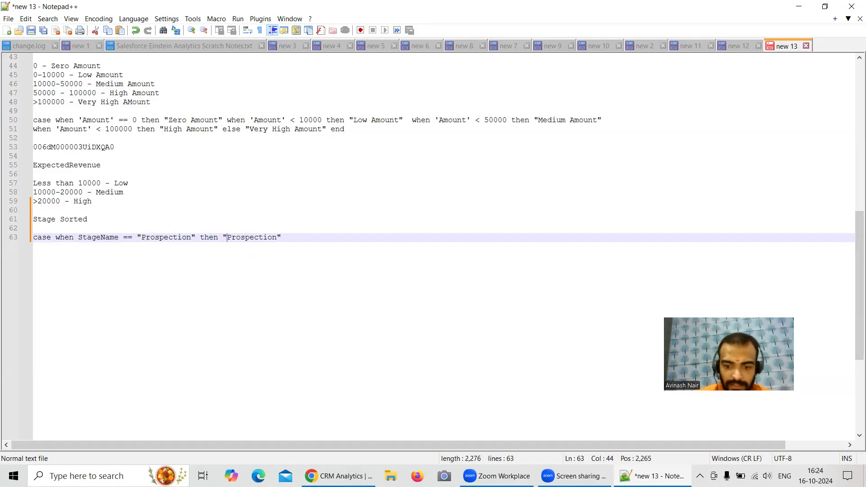
pyautogui.write('.')
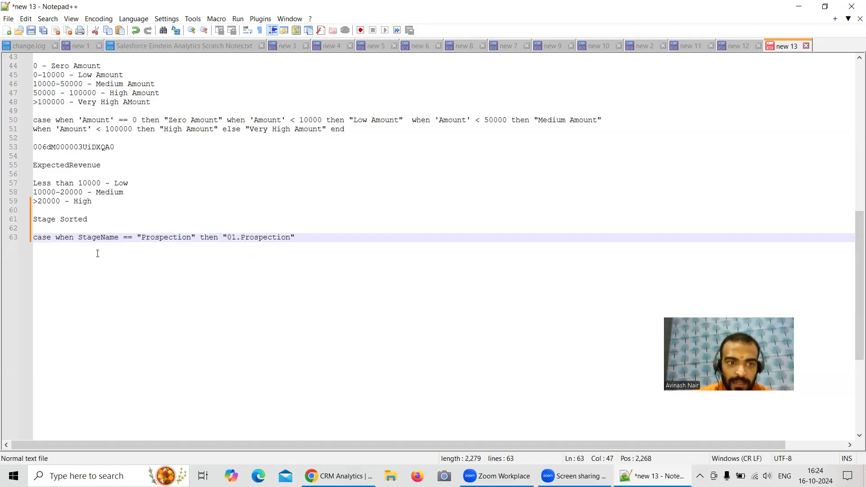
# Step: Duplicate the when StageName == "Prospection" then "01.Prospection" clause twice on the same line of the case expression
pyautogui.moveTo(57, 239); pyautogui.dragTo(298, 235)
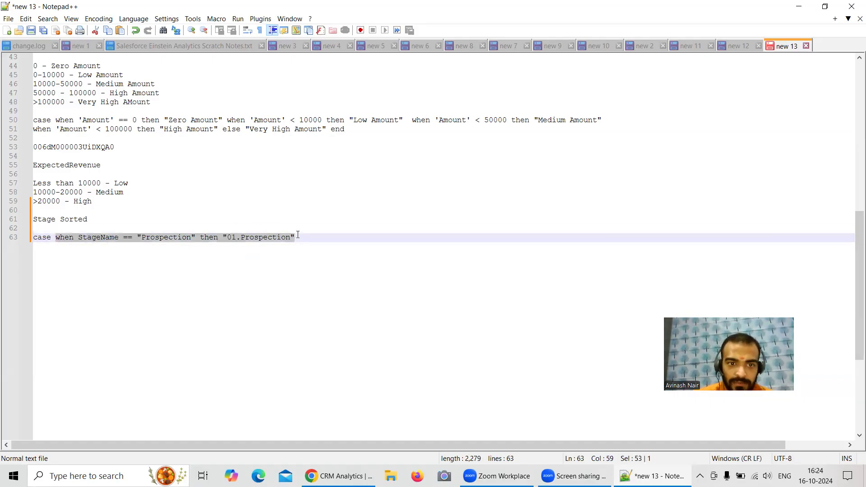
pyautogui.click(315, 239)
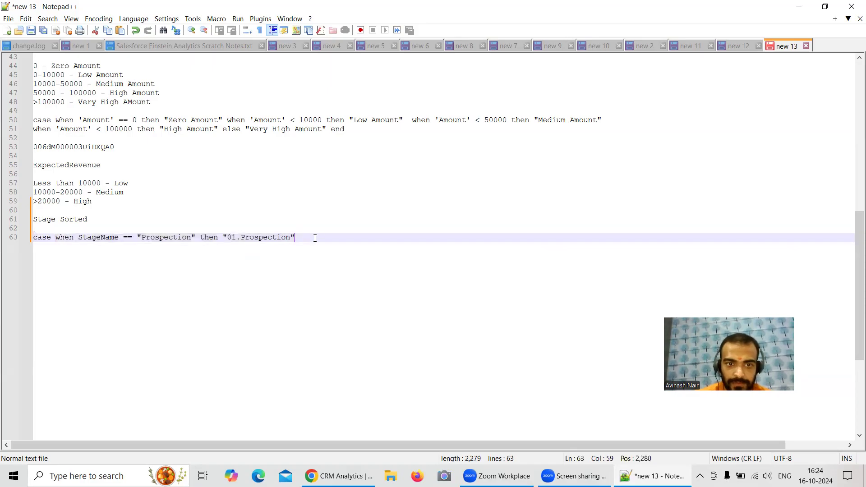
pyautogui.hotkey('ctrl', 'v')
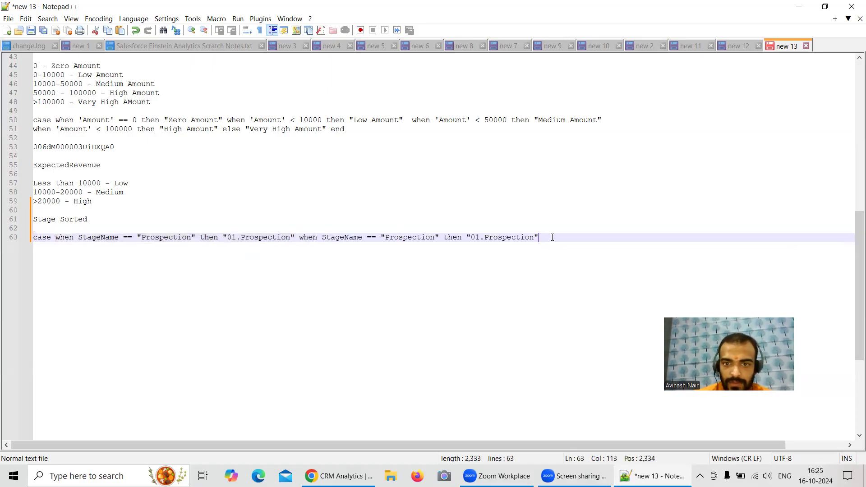
pyautogui.hotkey('ctrl', 'v')
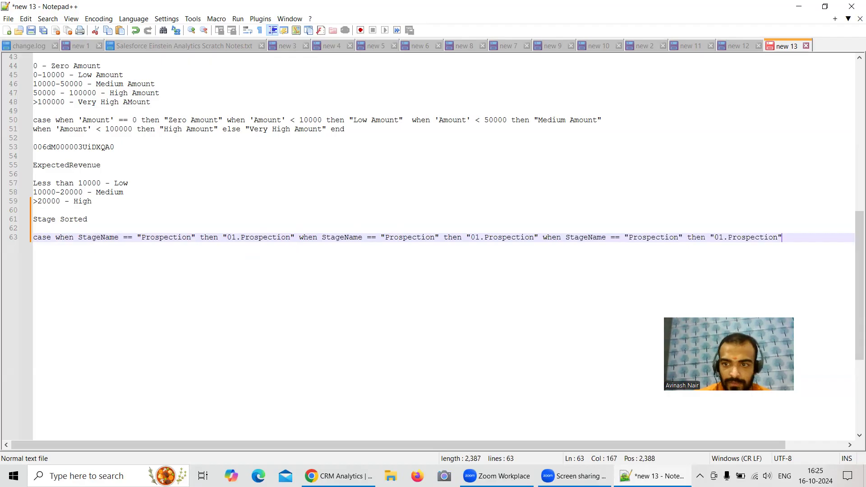
# Step: Add three more copies of the Prospection when-then clause on a new line below the first three
pyautogui.press('Return')
pyautogui.hotkey('ctrl', 'v')
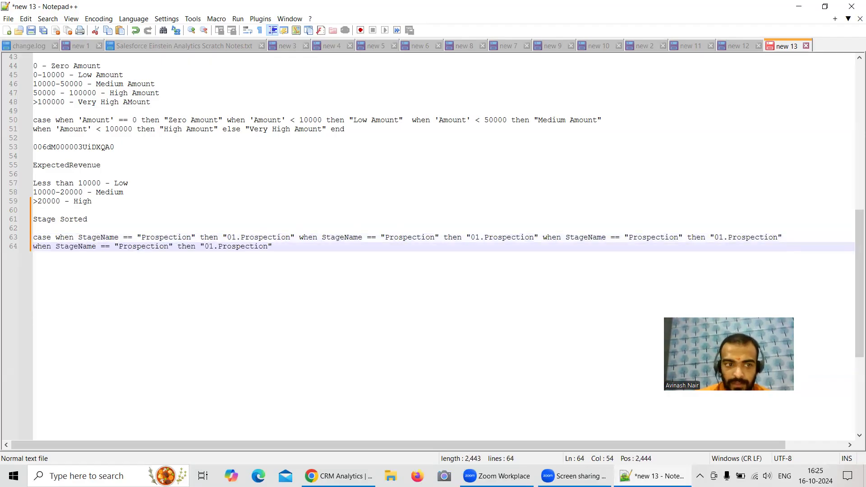
pyautogui.click(37, 245)
pyautogui.press('BackSpace')
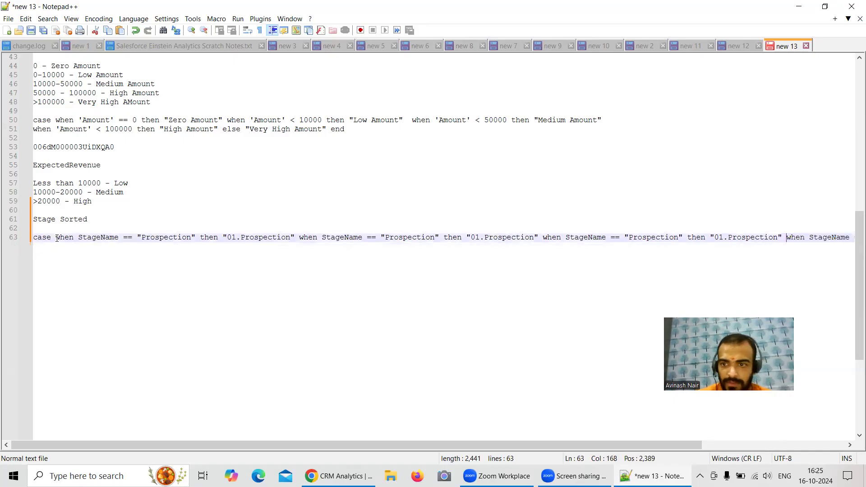
pyautogui.press('Return')
pyautogui.click(295, 245)
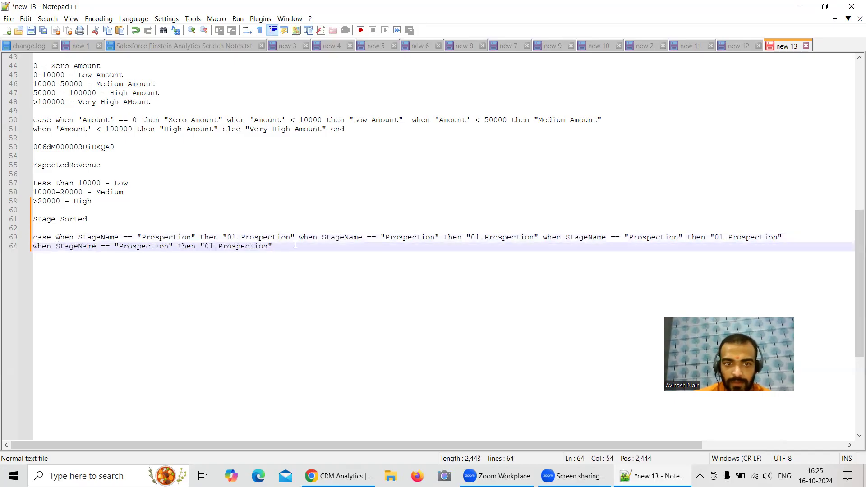
pyautogui.hotkey('ctrl', 'v')
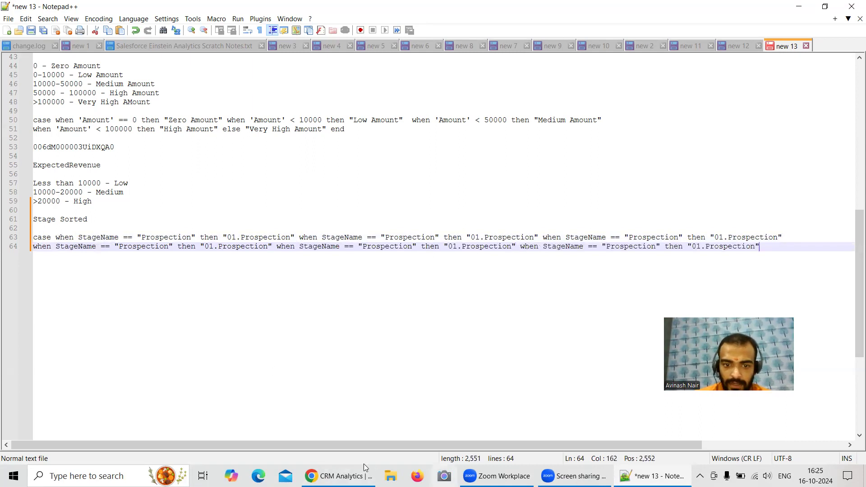
# Step: Copy the Qualification stage from the Setup picklist values and make the second clause StageName == "Qualification" then "02.Qualification" in Notepad++
pyautogui.click(338, 475)
pyautogui.click(190, 12)
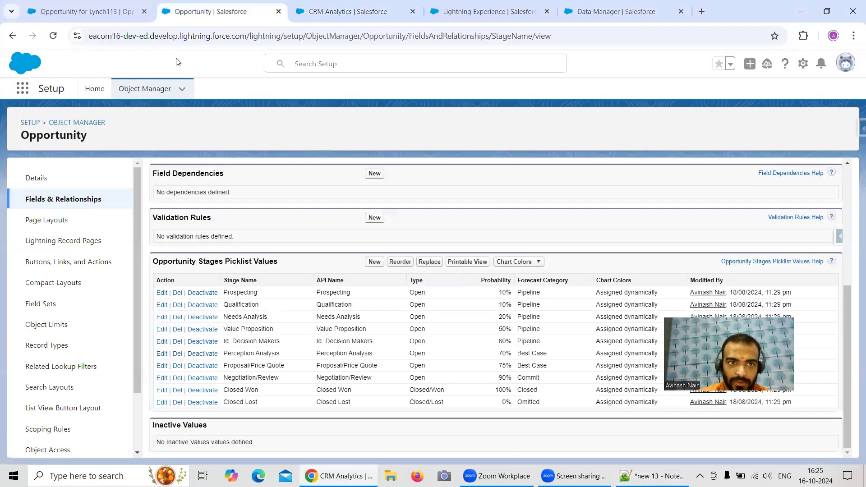
pyautogui.doubleClick(246, 305)
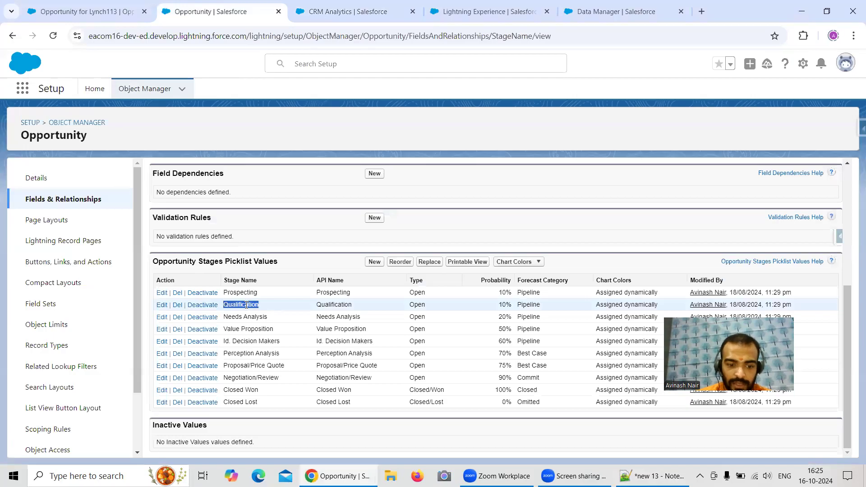
pyautogui.click(654, 476)
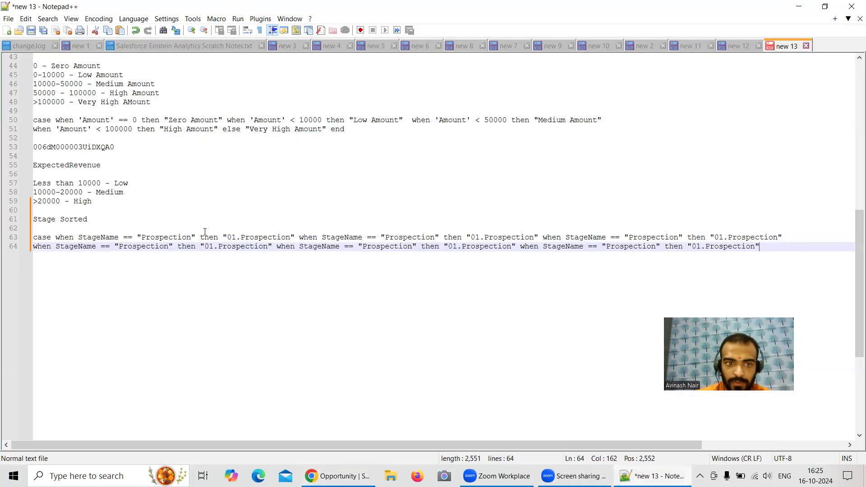
pyautogui.doubleClick(411, 237)
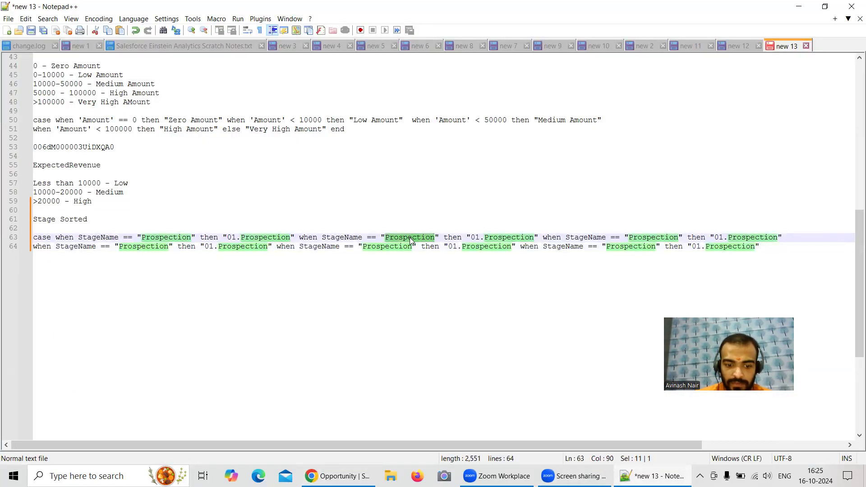
pyautogui.hotkey('ctrl', 'v')
pyautogui.doubleClick(522, 237)
pyautogui.hotkey('ctrl', 'v')
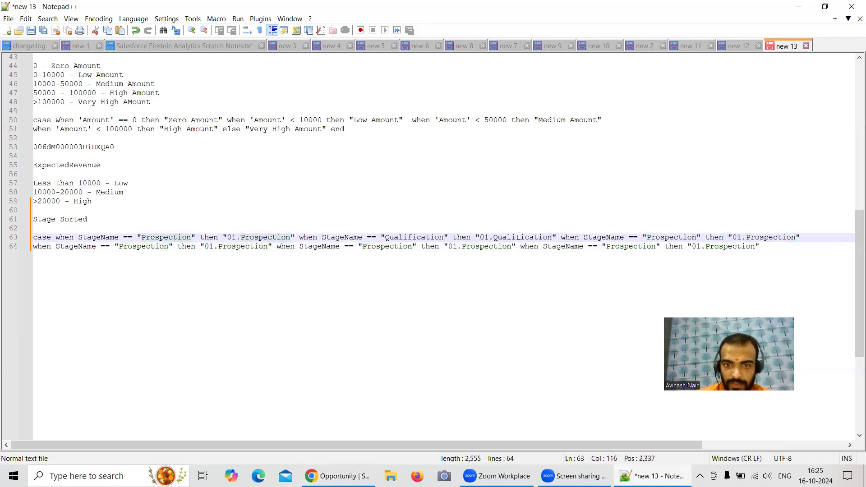
pyautogui.click(489, 237)
pyautogui.press('BackSpace')
pyautogui.write('2')
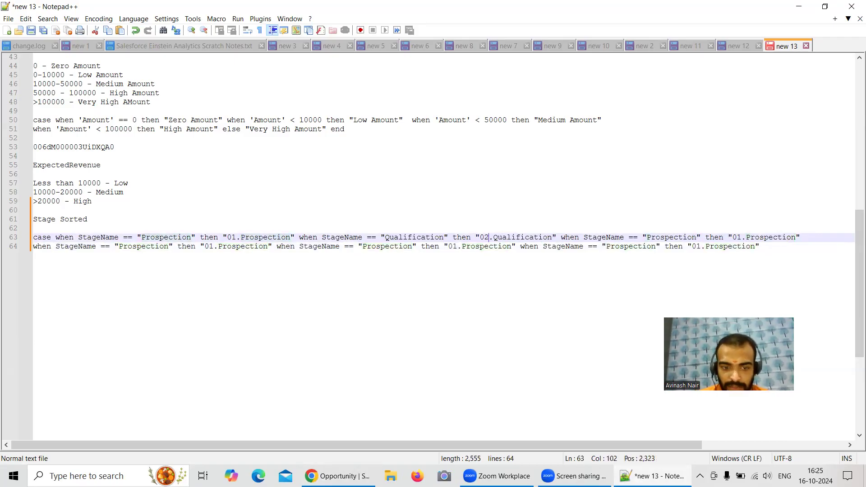
# Step: Copy Needs Analysis from the Setup picklist values and replace both Prospection names in the third clause with it in Notepad++
pyautogui.click(339, 476)
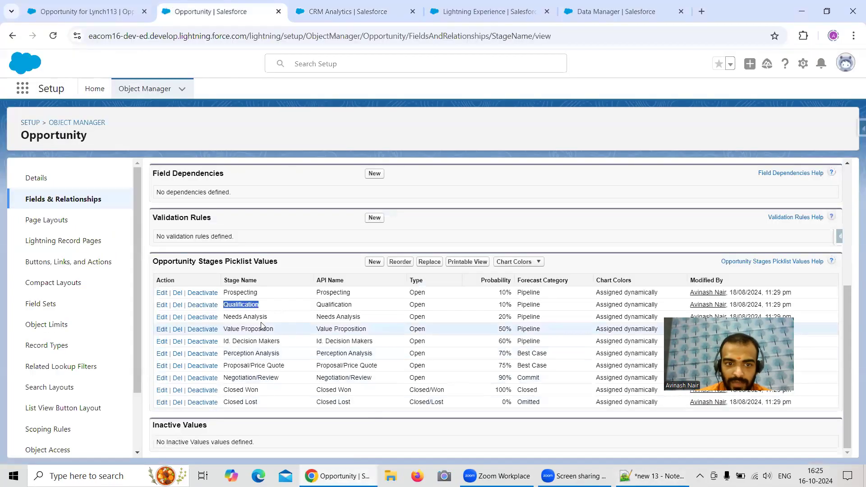
pyautogui.tripleClick(252, 317)
pyautogui.hotkey('ctrl', 'c')
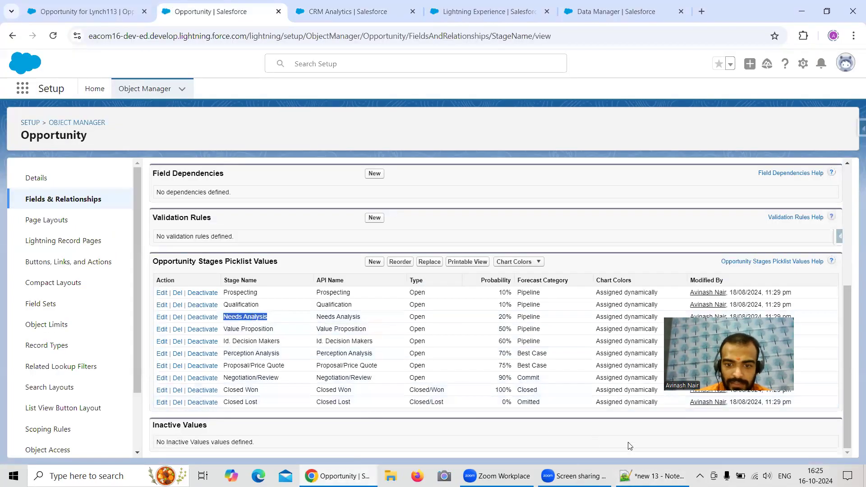
pyautogui.click(653, 475)
pyautogui.doubleClick(680, 239)
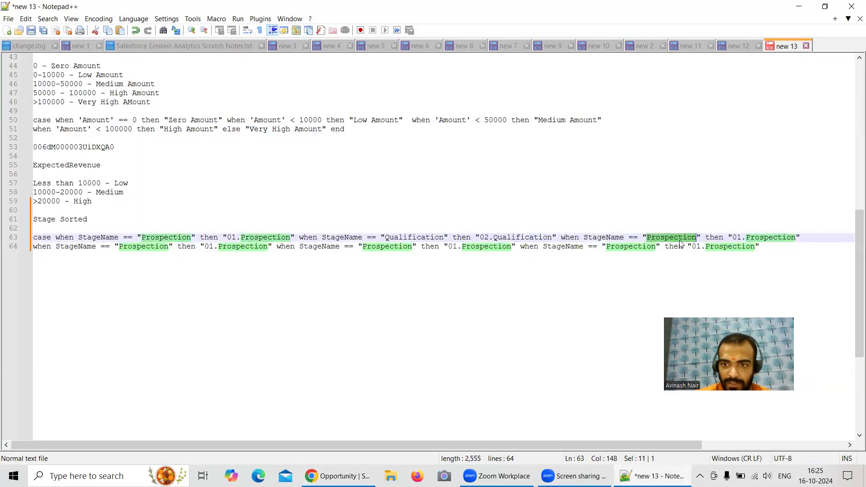
pyautogui.hotkey('ctrl', 'v')
pyautogui.doubleClick(790, 237)
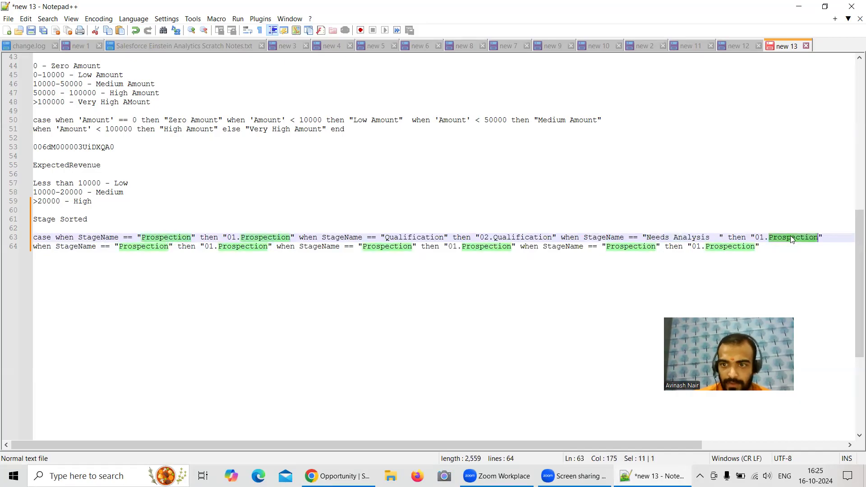
pyautogui.hotkey('ctrl', 'v')
# Step: Trim the trailing whitespace in the third clause's result and renumber it to "03.Needs Analysis"
pyautogui.click(764, 238)
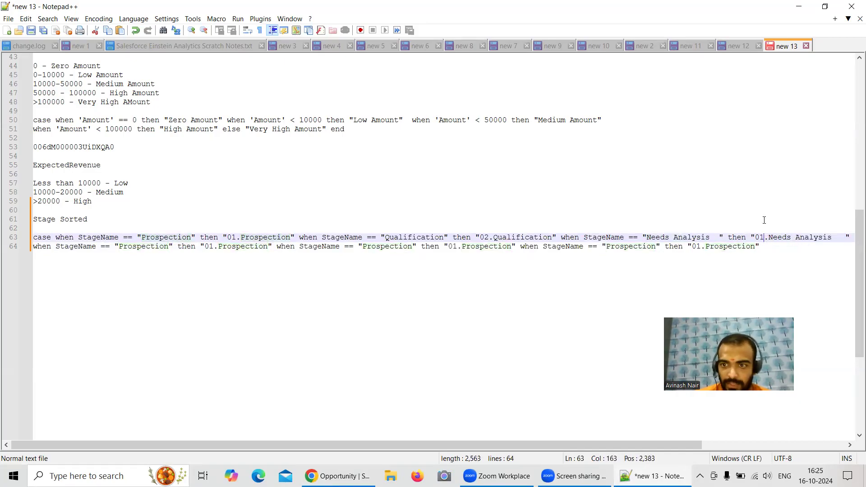
pyautogui.click(844, 237)
pyautogui.press('BackSpace')
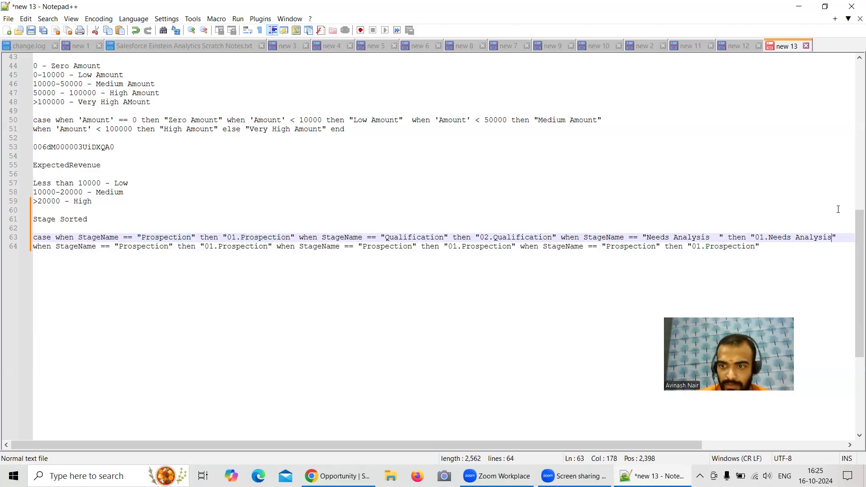
pyautogui.press('BackSpace')
pyautogui.write('3')
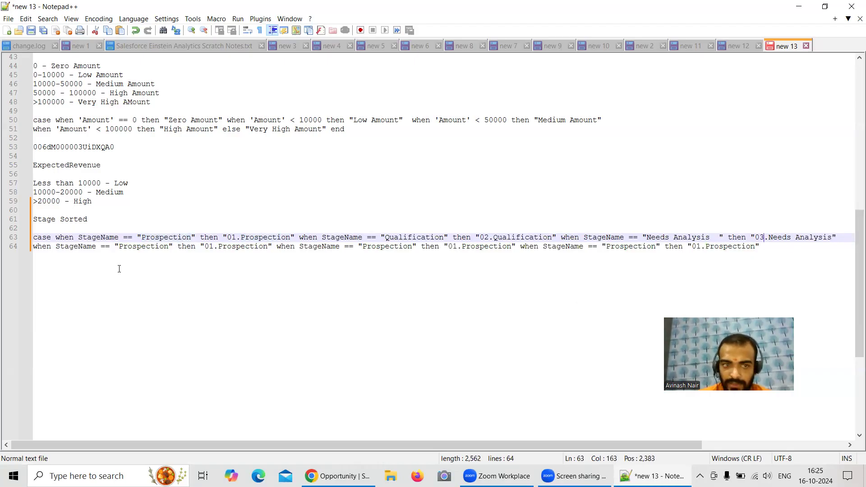
pyautogui.click(35, 247)
pyautogui.press('BackSpace')
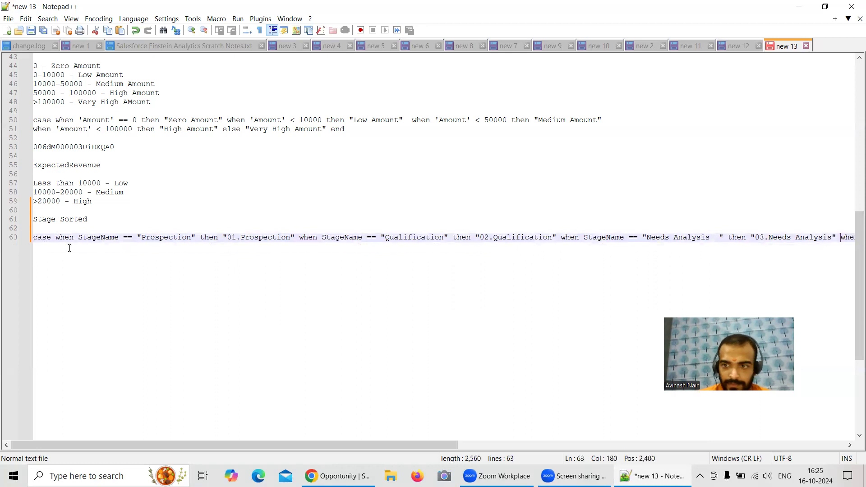
pyautogui.press('Return')
# Step: Copy Value Proposition from the Setup picklist values and set the fourth clause's condition in Notepad++ to StageName == "Value Proposition", without trailing whitespace
pyautogui.click(339, 476)
pyautogui.click(255, 324)
pyautogui.tripleClick(256, 329)
pyautogui.hotkey('ctrl', 'c')
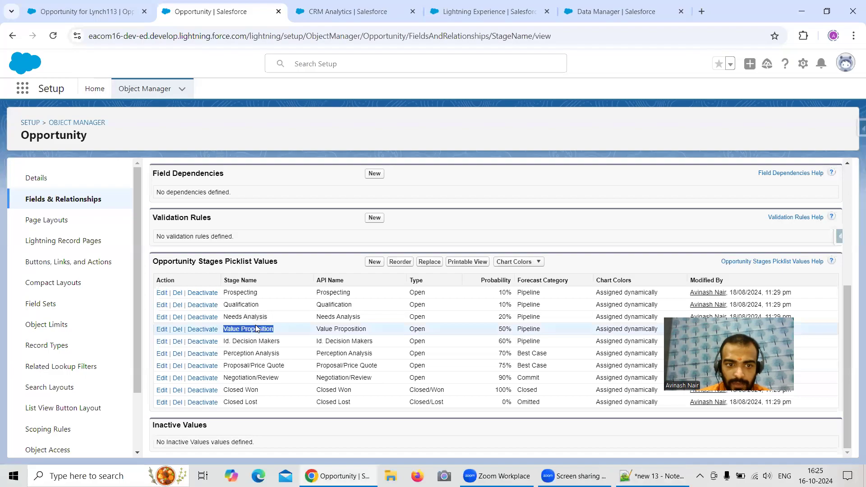
pyautogui.hotkey('alt', 'Tab')
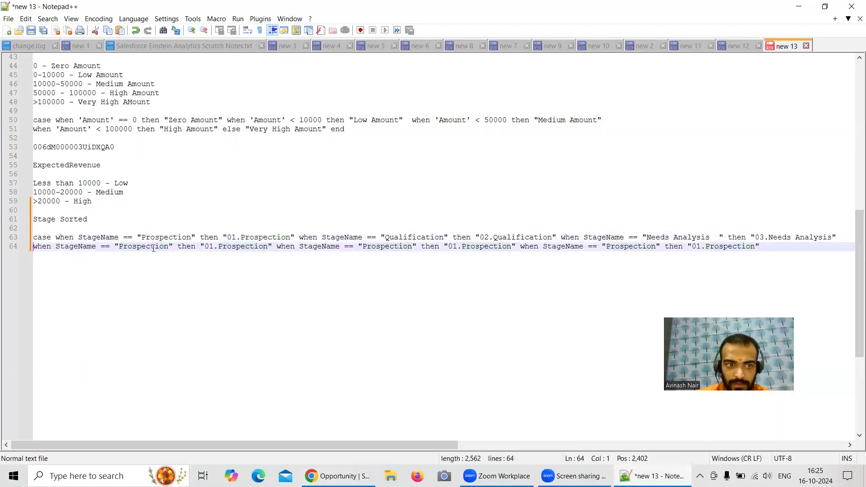
pyautogui.moveTo(118, 247); pyautogui.dragTo(168, 248)
pyautogui.hotkey('ctrl', 'v')
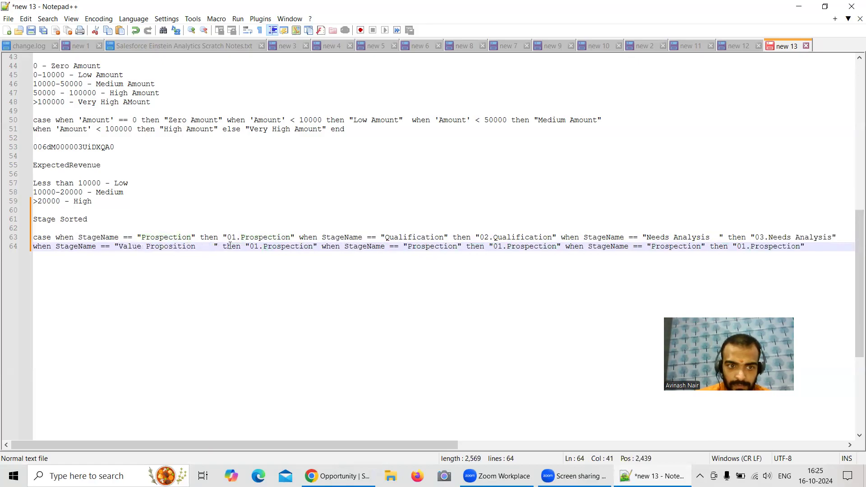
pyautogui.press('BackSpace')
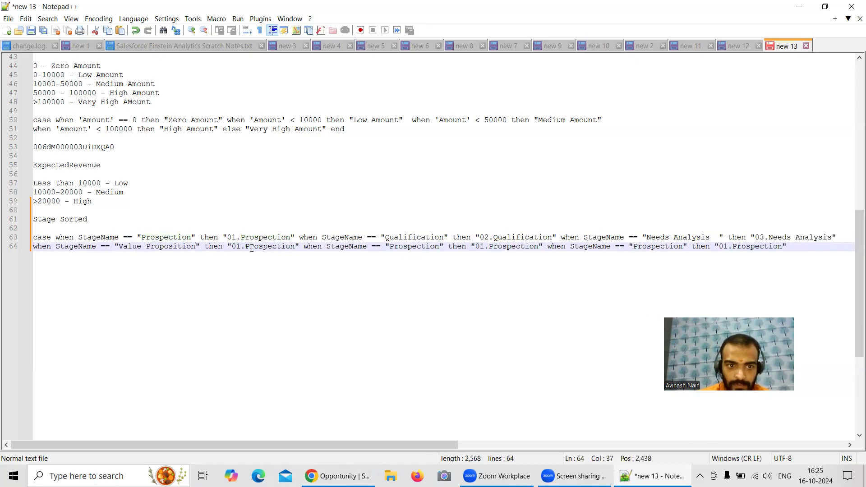
# Step: Change the fourth clause's result to "04.Value Proposition", removing the pasted trailing whitespace
pyautogui.moveTo(243, 246); pyautogui.dragTo(294, 248)
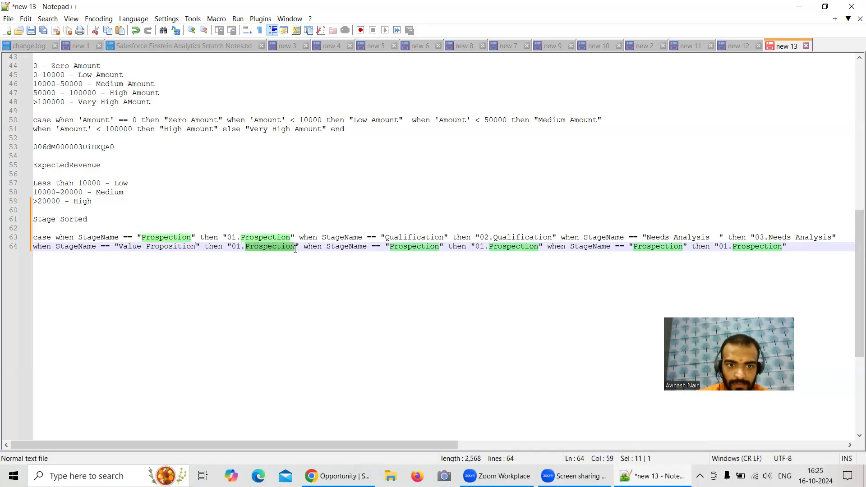
pyautogui.hotkey('ctrl', 'v')
pyautogui.press('BackSpace')
pyautogui.click(239, 248)
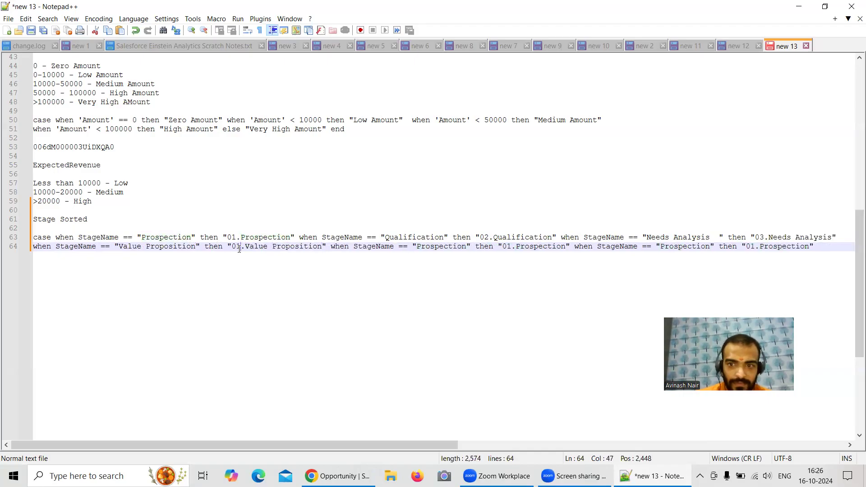
pyautogui.press('BackSpace')
pyautogui.write('4')
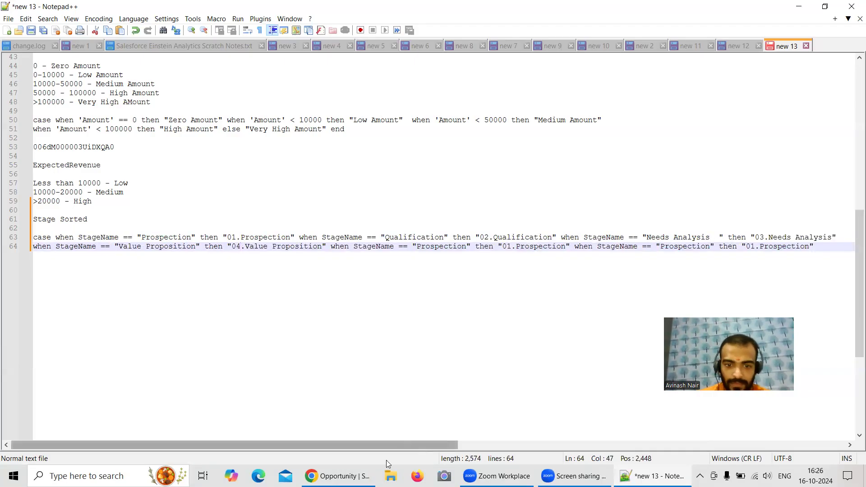
# Step: Copy Id. Decision Makers from the Setup picklist values and replace both Prospection names in the fifth clause with it in Notepad++
pyautogui.click(338, 476)
pyautogui.tripleClick(276, 339)
pyautogui.click(278, 340)
pyautogui.tripleClick(280, 342)
pyautogui.hotkey('ctrl', 'c')
pyautogui.click(656, 476)
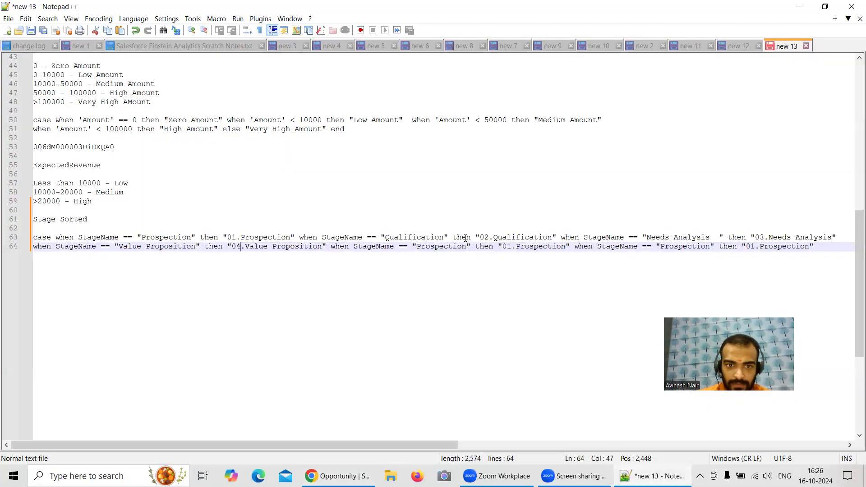
pyautogui.doubleClick(437, 246)
pyautogui.hotkey('ctrl', 'v')
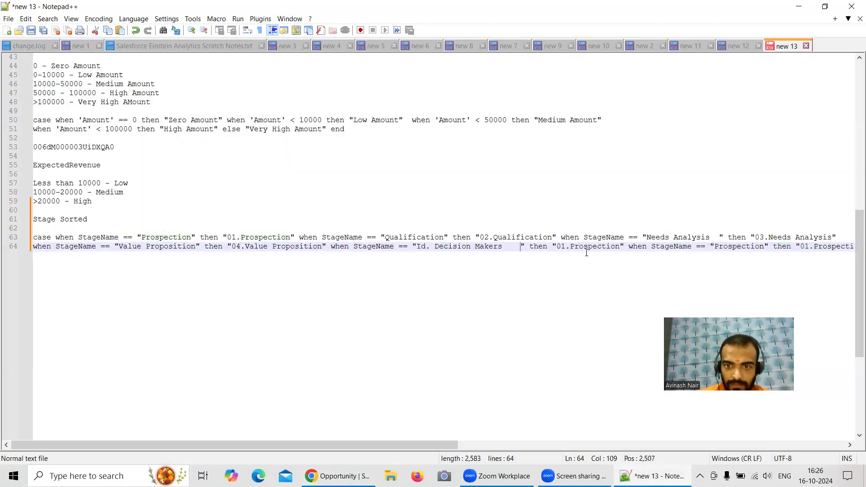
pyautogui.doubleClick(587, 247)
pyautogui.hotkey('ctrl', 'v')
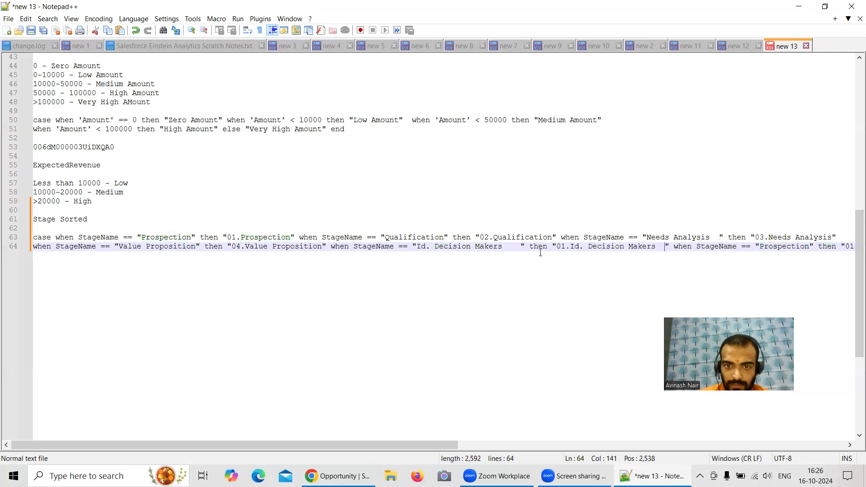
# Step: Trim the trailing whitespace from both Id. Decision Makers names and renumber the fifth clause's result to "05.Id. Decision Makers"
pyautogui.press('BackSpace')
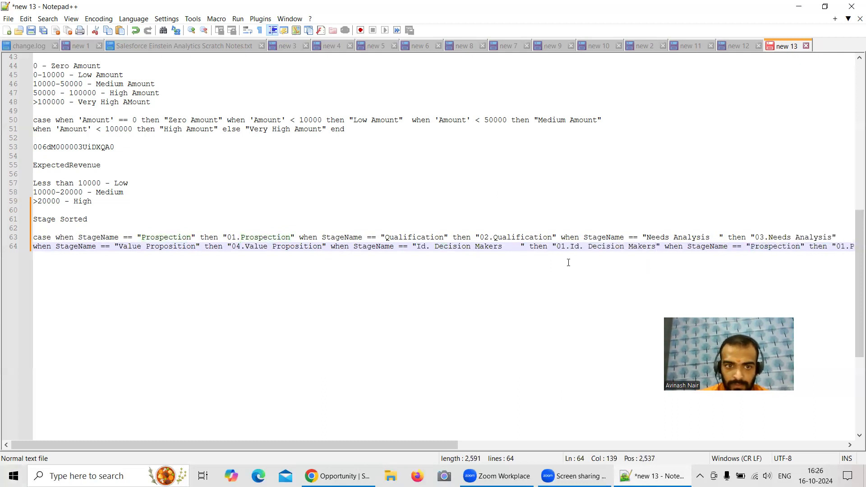
pyautogui.press('BackSpace')
pyautogui.click(550, 246)
pyautogui.press('BackSpace')
pyautogui.write('5')
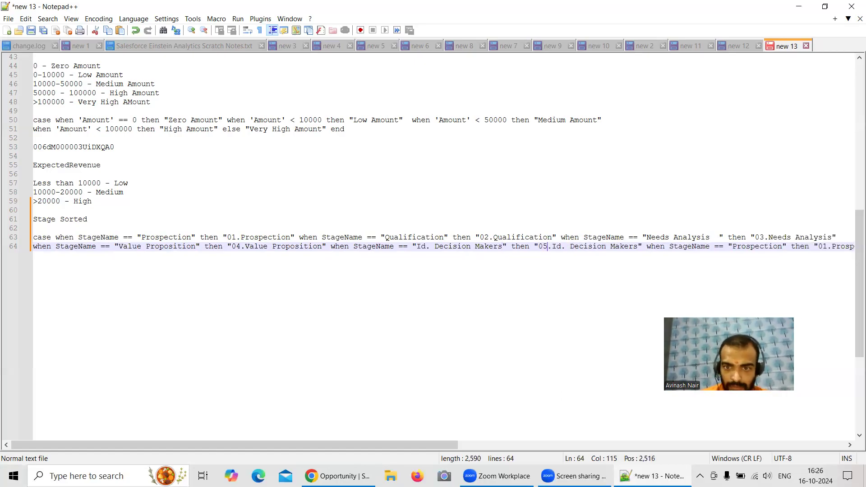
# Step: Move the sixth clause to its own line and set its condition to Perception Analysis, copied from the Setup picklist values, without trailing whitespace
pyautogui.click(648, 247)
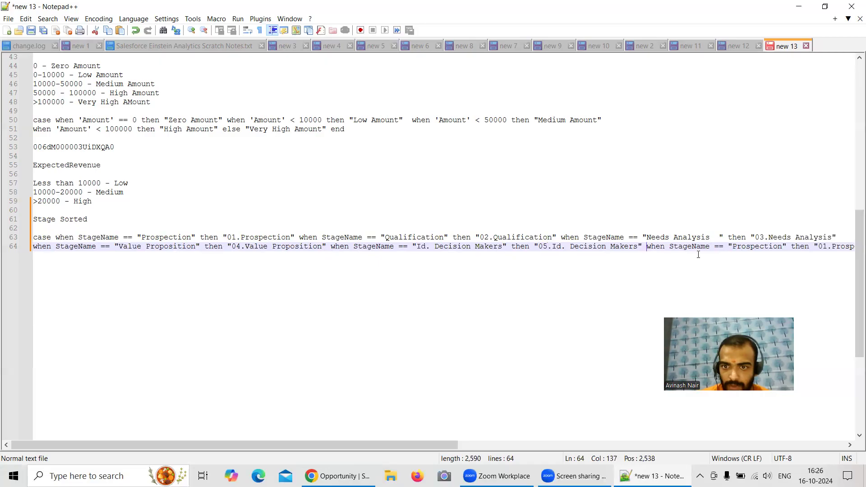
pyautogui.press('Return')
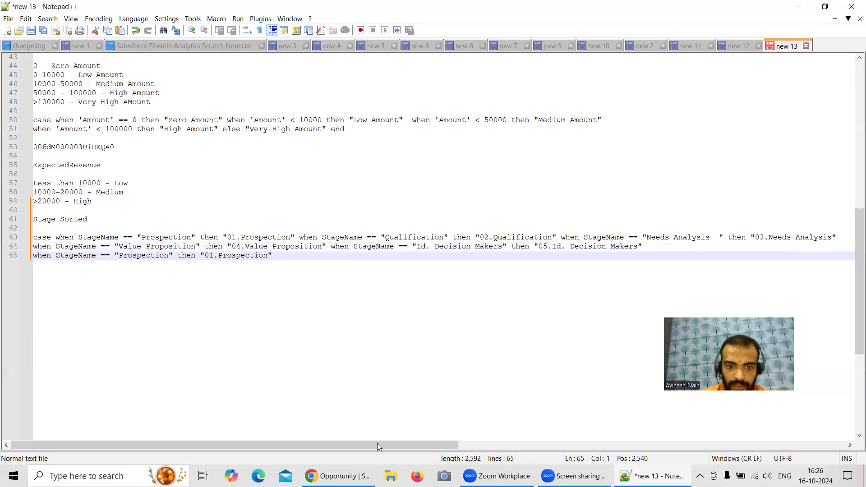
pyautogui.click(338, 476)
pyautogui.doubleClick(271, 353)
pyautogui.tripleClick(274, 352)
pyautogui.hotkey('ctrl', 'c')
pyautogui.click(654, 476)
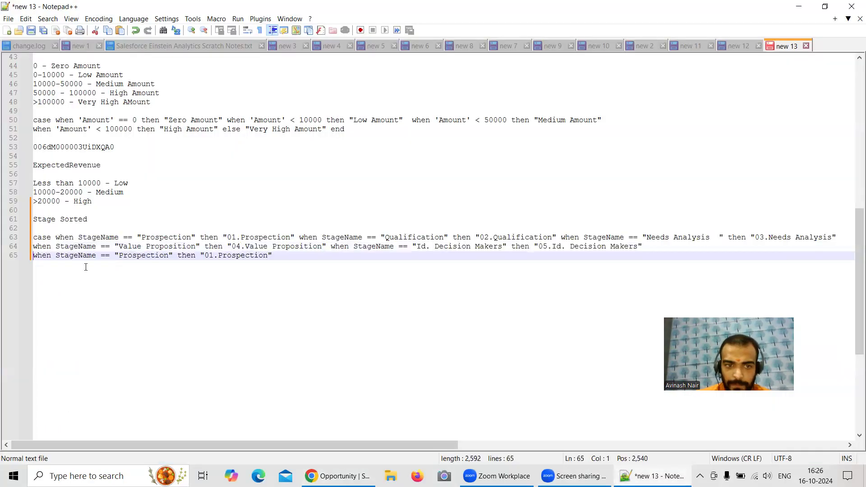
pyautogui.doubleClick(149, 256)
pyautogui.hotkey('ctrl', 'v')
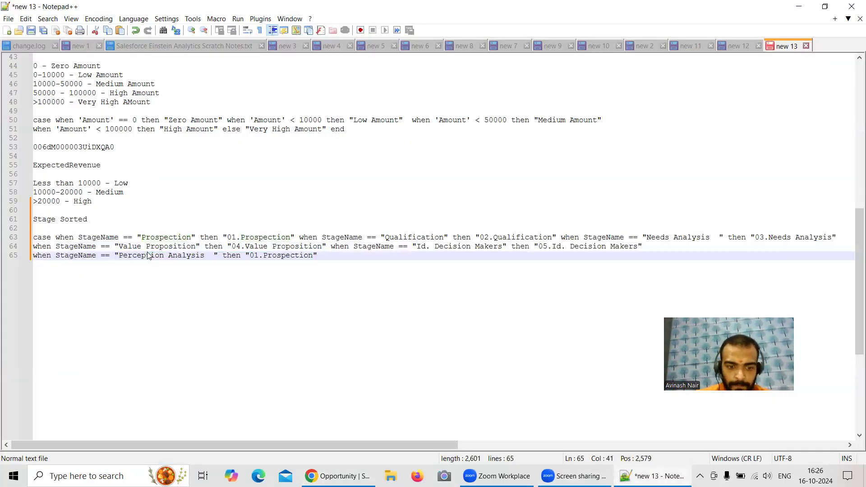
pyautogui.press('Left')
pyautogui.press('BackSpace')
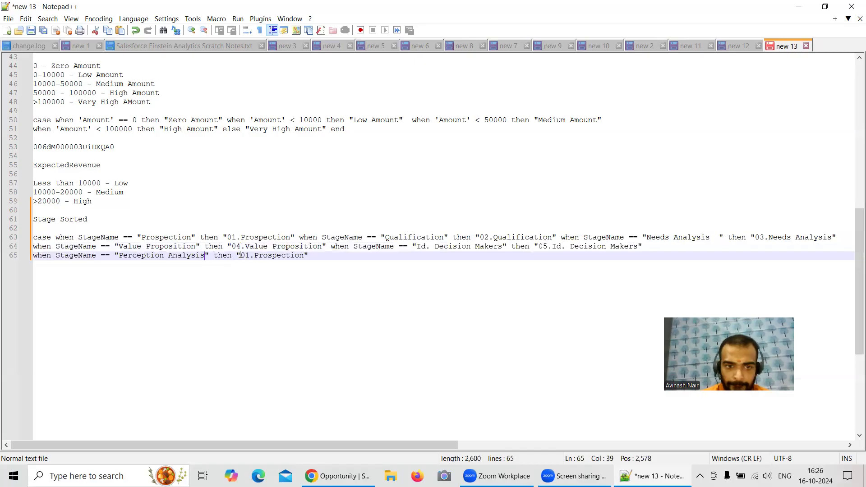
# Step: Change the sixth clause's result to "06.Perception Analysis"
pyautogui.press('BackSpace')
pyautogui.write('6')
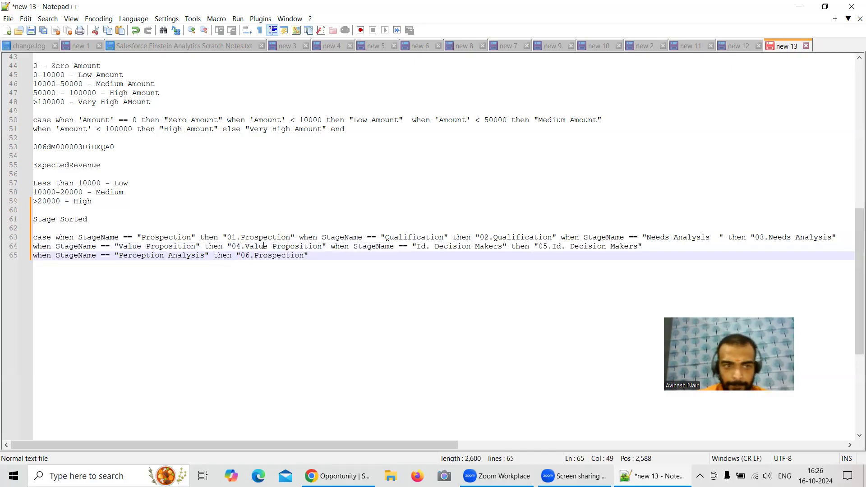
pyautogui.doubleClick(275, 256)
pyautogui.hotkey('ctrl', 'v')
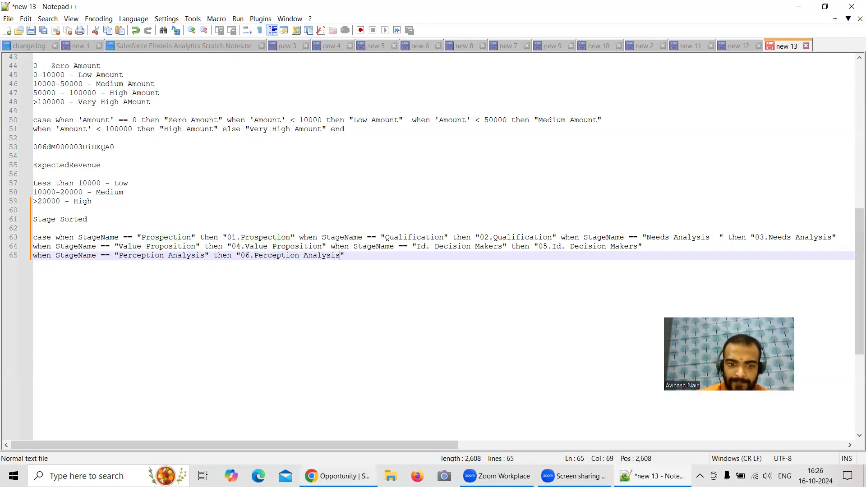
pyautogui.click(338, 476)
pyautogui.tripleClick(265, 365)
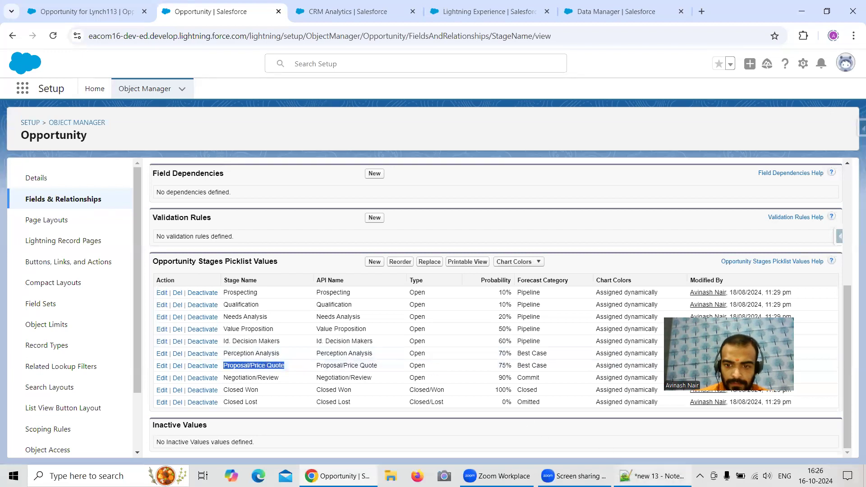
pyautogui.click(654, 476)
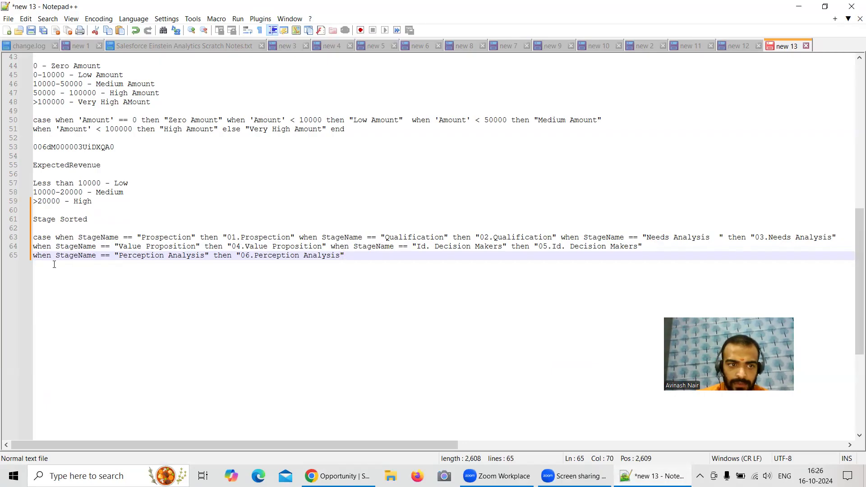
# Step: Duplicate the Perception Analysis clause three times, arranging two clauses on line 65 and two on line 66
pyautogui.moveTo(33, 255); pyautogui.dragTo(345, 256)
pyautogui.hotkey('ctrl', 'c')
pyautogui.click(373, 255)
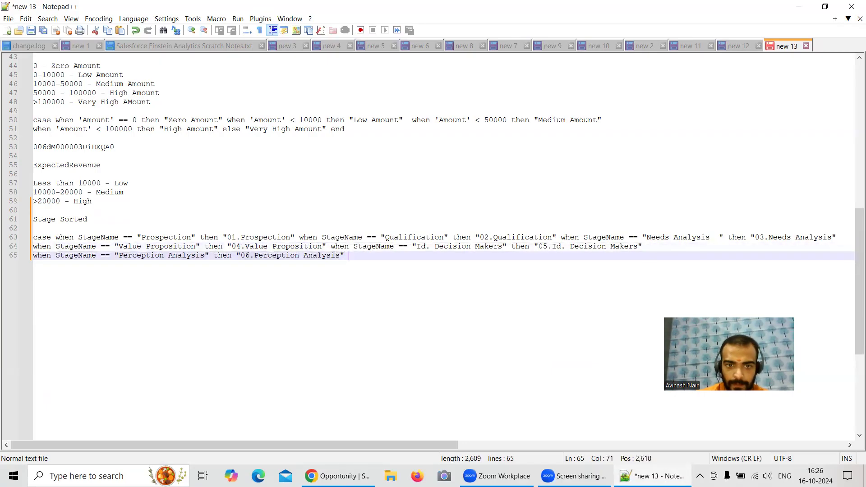
pyautogui.hotkey('ctrl', 'v')
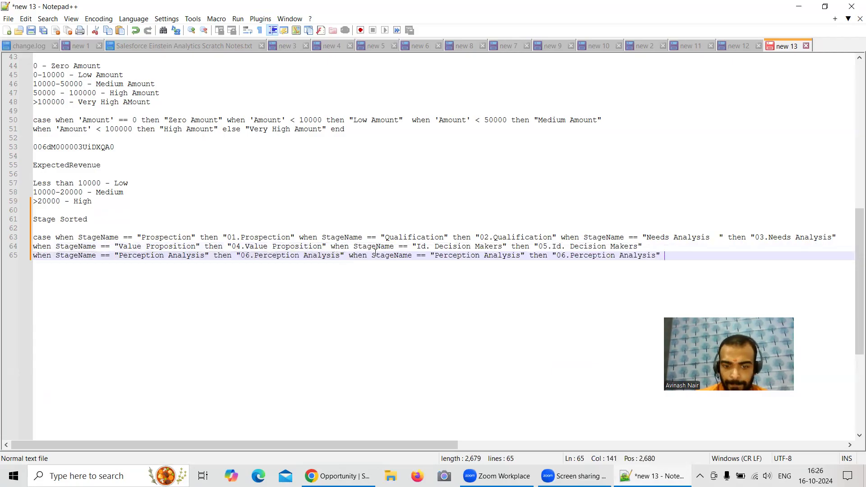
pyautogui.hotkey('ctrl', 'v')
pyautogui.click(542, 255)
pyautogui.press('Left')
pyautogui.press('Return')
pyautogui.click(357, 266)
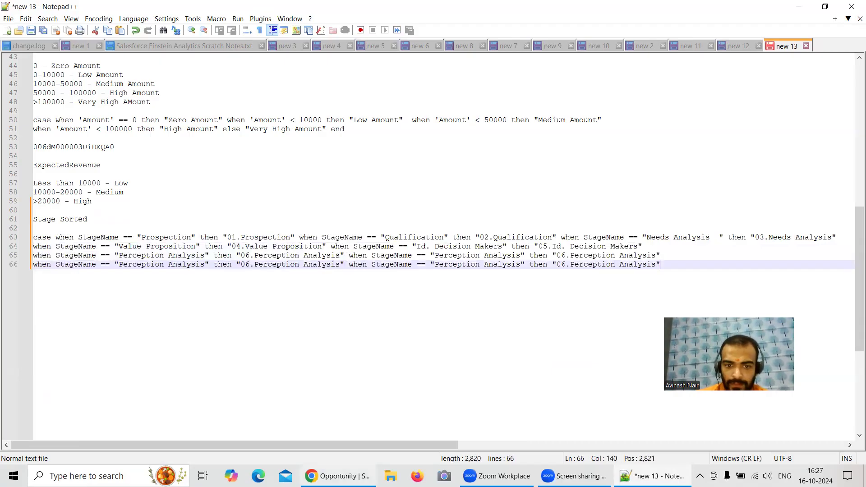
pyautogui.click(338, 476)
pyautogui.tripleClick(265, 375)
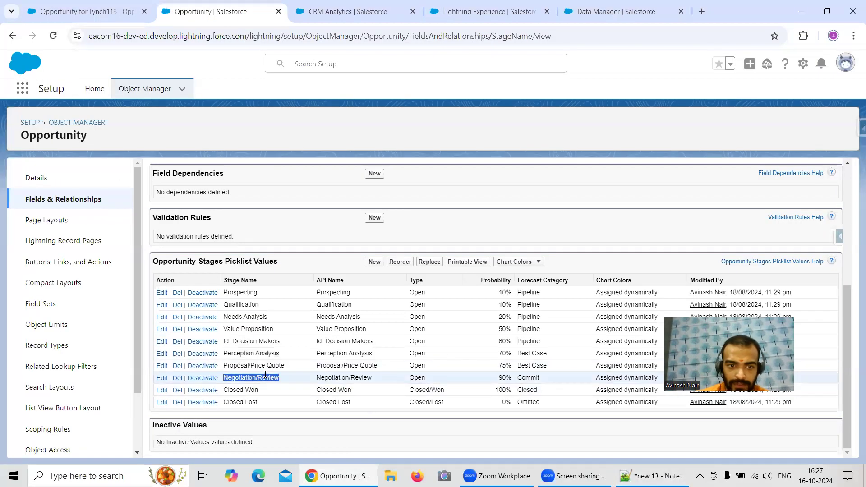
pyautogui.click(656, 475)
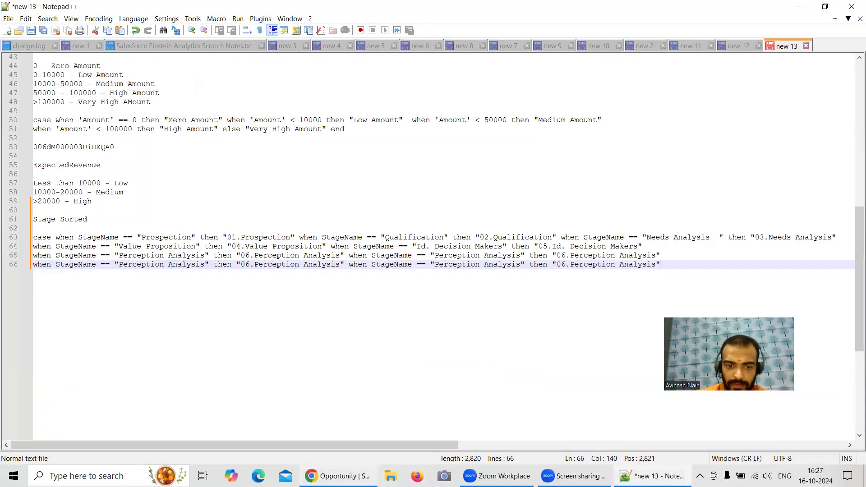
pyautogui.click(342, 476)
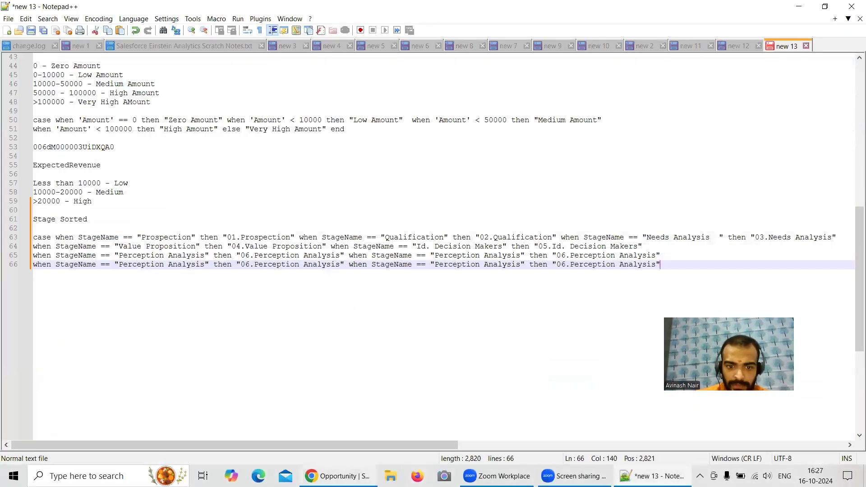
# Step: Copy Proposal/Price Quote from the Setup picklist values and replace both Perception Analysis names in the seventh clause with it in Notepad++
pyautogui.click(338, 476)
pyautogui.tripleClick(250, 368)
pyautogui.hotkey('ctrl', 'c')
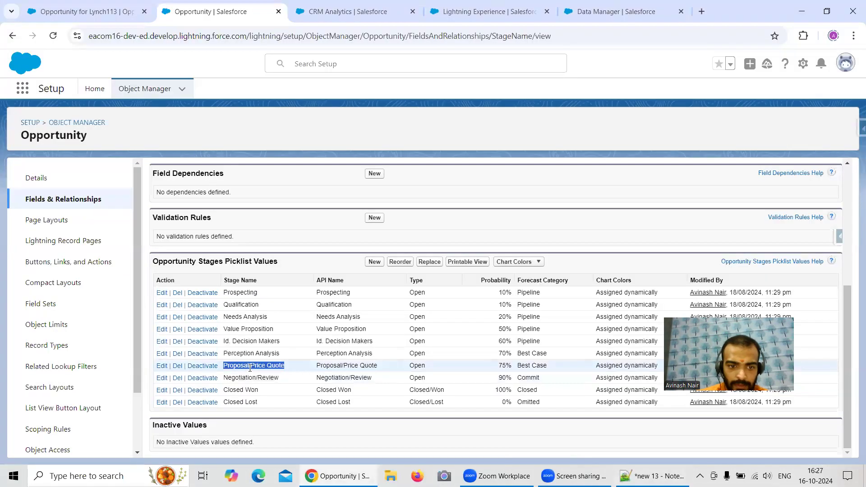
pyautogui.hotkey('alt', 'Tab')
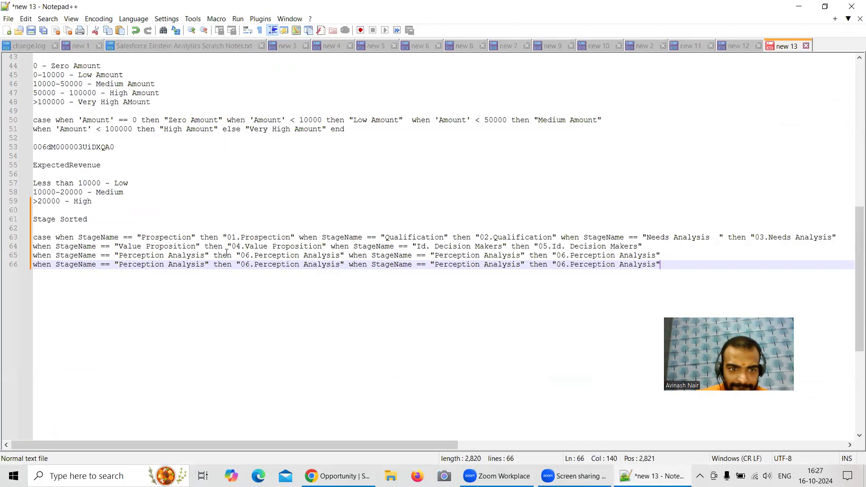
pyautogui.moveTo(434, 255); pyautogui.dragTo(524, 254)
pyautogui.write('Proposal/Price Quote\t"')
pyautogui.moveTo(591, 256); pyautogui.dragTo(674, 257)
pyautogui.hotkey('ctrl', 'v')
# Step: Renumber the seventh clause's result to "07.Proposal/Price Quote" and trim the whitespace before its closing quote
pyautogui.click(583, 255)
pyautogui.press('BackSpace')
pyautogui.write('7')
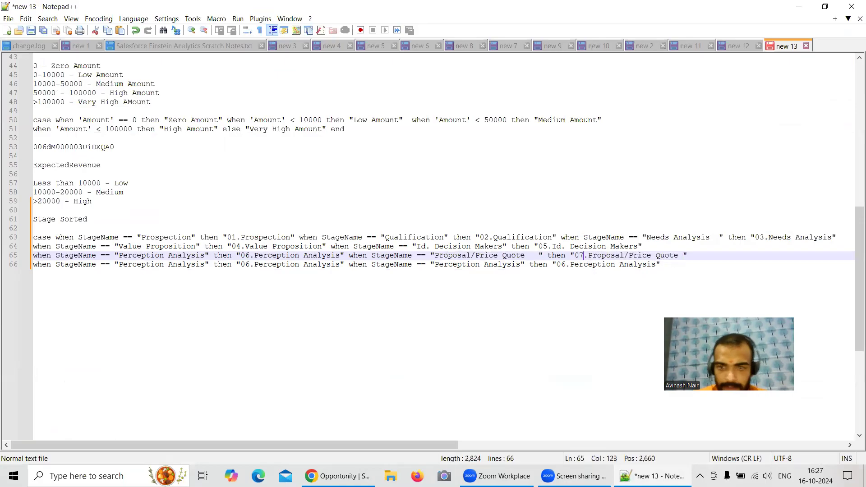
pyautogui.click(683, 255)
pyautogui.press('BackSpace')
# Step: Copy Negotiation/Review from the Setup picklist values and set the eighth clause's condition in Notepad++ to StageName == "Negotiation/Review"
pyautogui.click(351, 474)
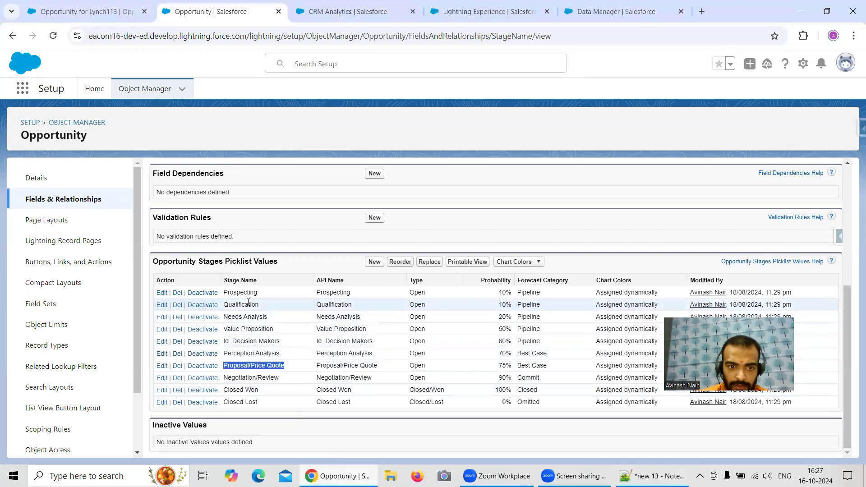
pyautogui.tripleClick(283, 377)
pyautogui.hotkey('ctrl', 'c')
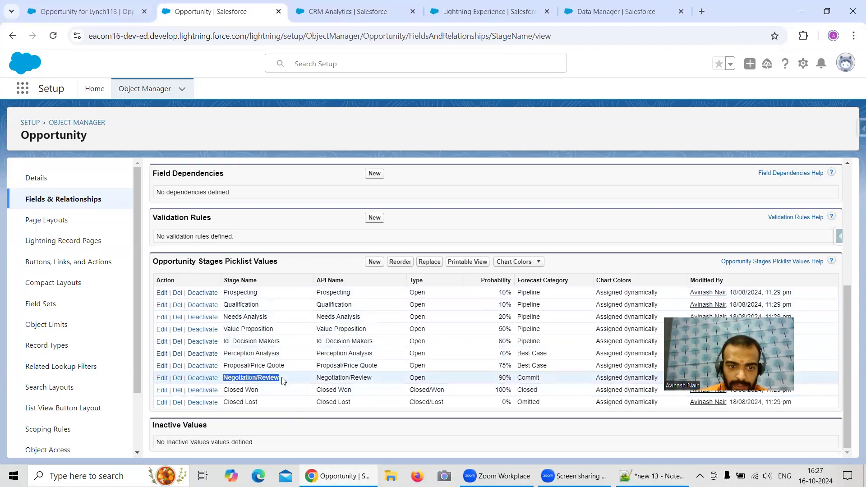
pyautogui.click(354, 475)
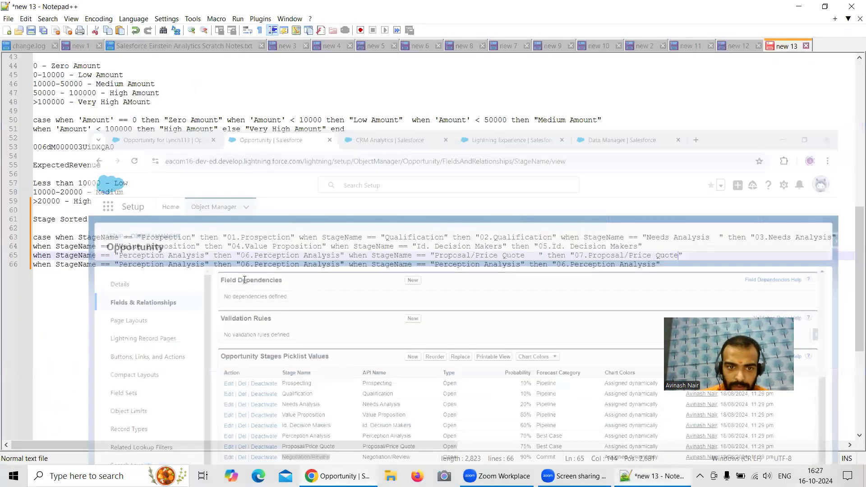
pyautogui.moveTo(119, 264); pyautogui.dragTo(206, 265)
pyautogui.press('Delete')
pyautogui.hotkey('ctrl', 'v')
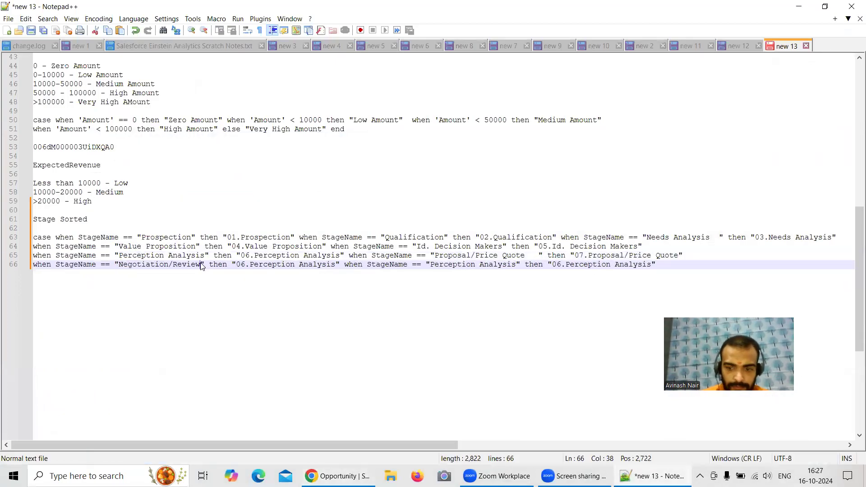
# Step: Change the eighth clause's result to "08.Negotiation/Review", removing the pasted trailing whitespace
pyautogui.moveTo(336, 264); pyautogui.dragTo(249, 264)
pyautogui.hotkey('ctrl', 'v')
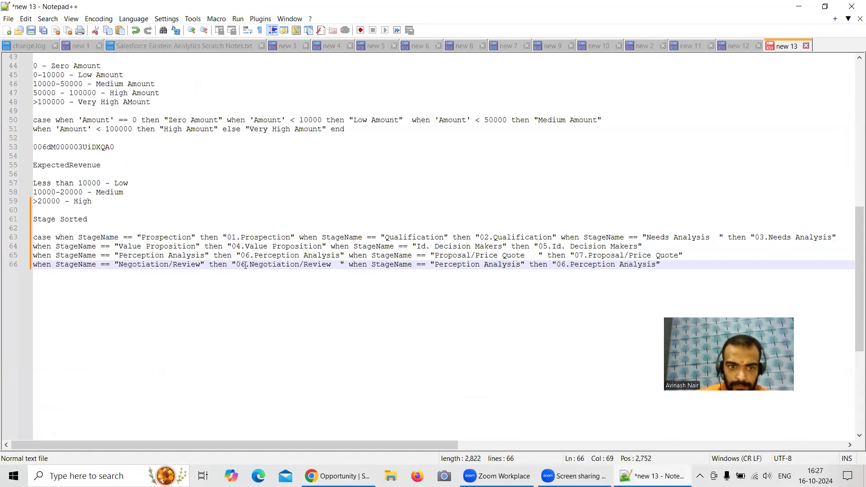
pyautogui.press('BackSpace')
pyautogui.click(245, 264)
pyautogui.press('BackSpace')
pyautogui.write('8')
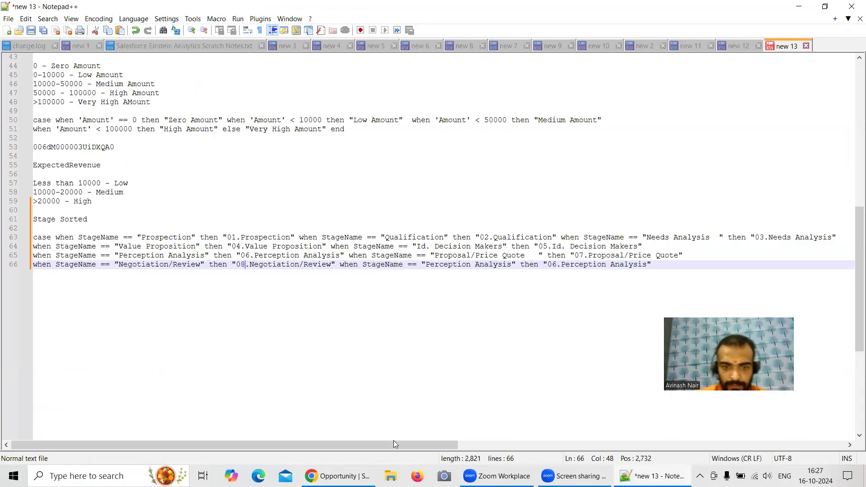
# Step: Copy Closed Won from the Setup picklist values and set the ninth clause's condition in Notepad++ to StageName == "Closed Won", without trailing whitespace
pyautogui.click(338, 476)
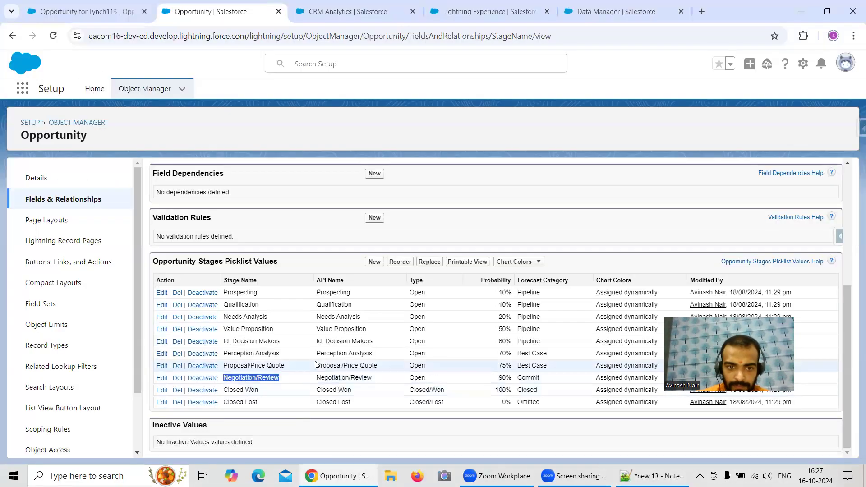
pyautogui.doubleClick(265, 394)
pyautogui.hotkey('ctrl', 'c')
pyautogui.click(654, 475)
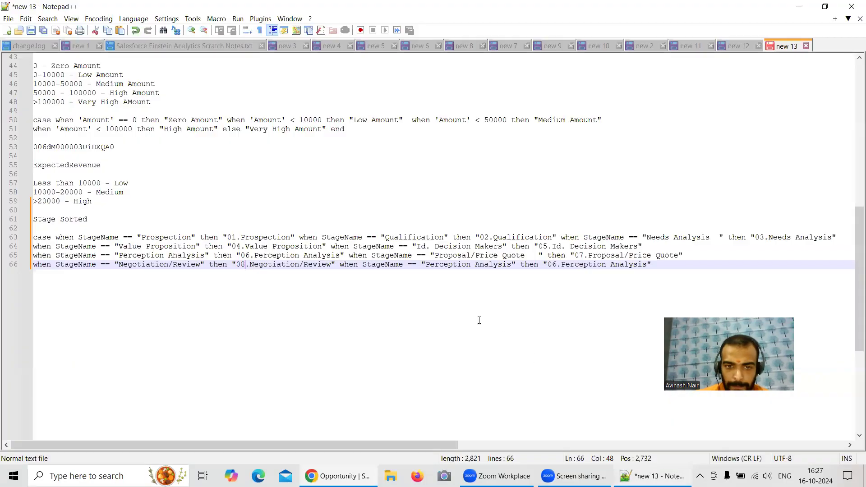
pyautogui.moveTo(427, 264); pyautogui.dragTo(511, 265)
pyautogui.hotkey('ctrl', 'v')
pyautogui.press('BackSpace')
# Step: Change the ninth clause's result to "09.Closed Won", removing the pasted trailing whitespace
pyautogui.click(516, 265)
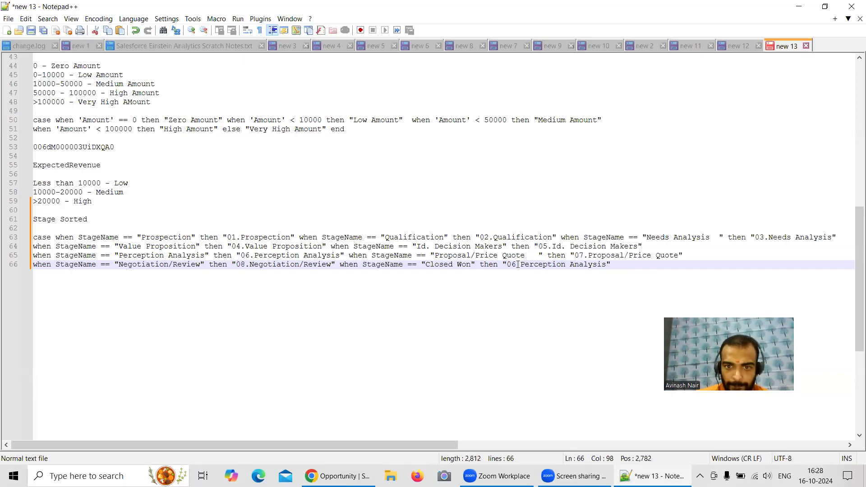
pyautogui.press('BackSpace')
pyautogui.write('9')
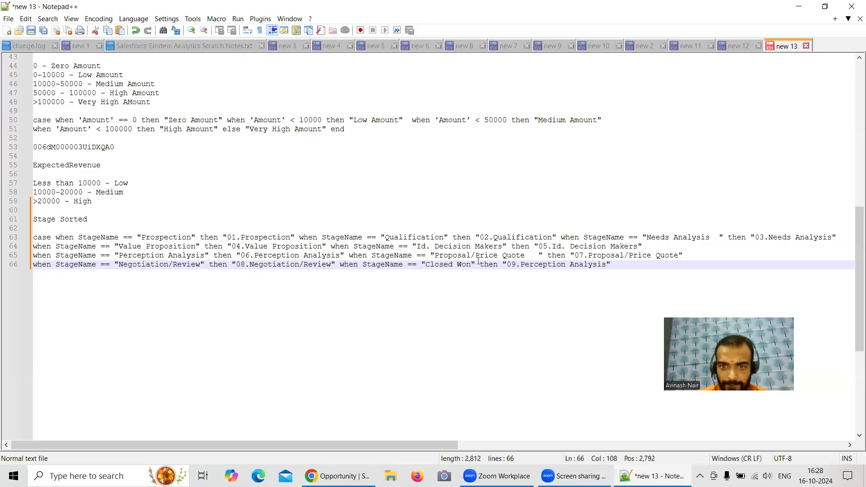
pyautogui.moveTo(606, 264); pyautogui.dragTo(523, 265)
pyautogui.hotkey('ctrl', 'v')
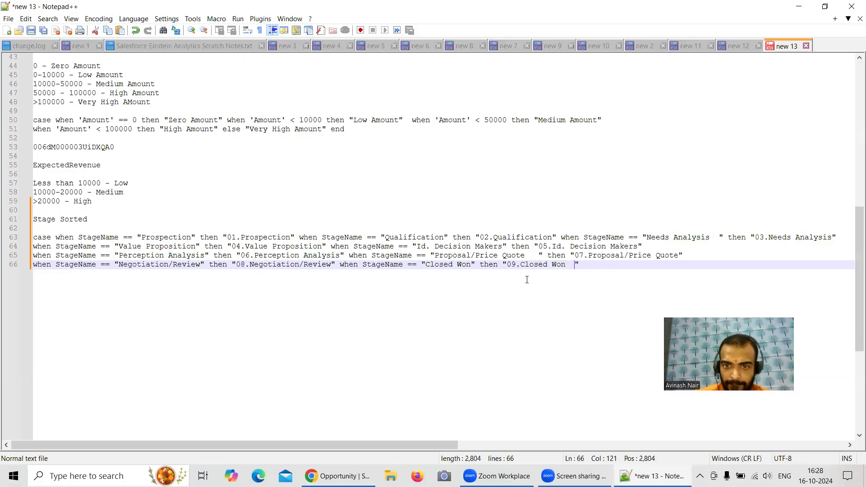
pyautogui.press('BackSpace')
pyautogui.click(584, 263)
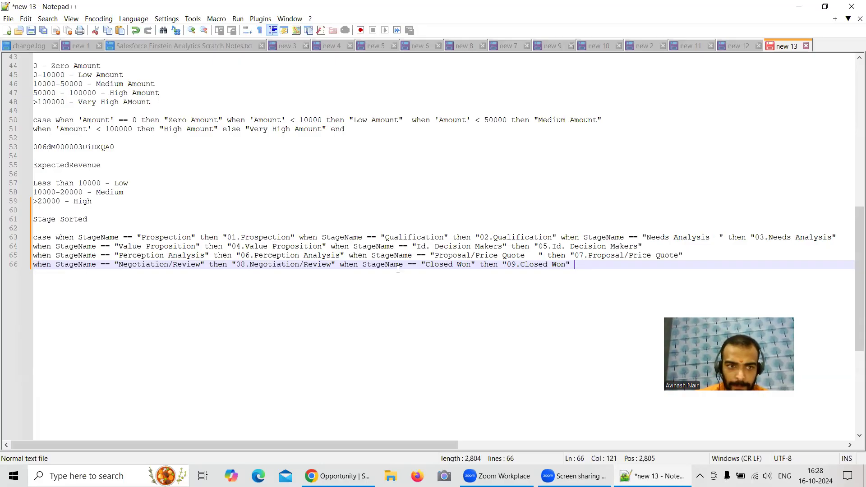
pyautogui.moveTo(341, 266); pyautogui.dragTo(570, 265)
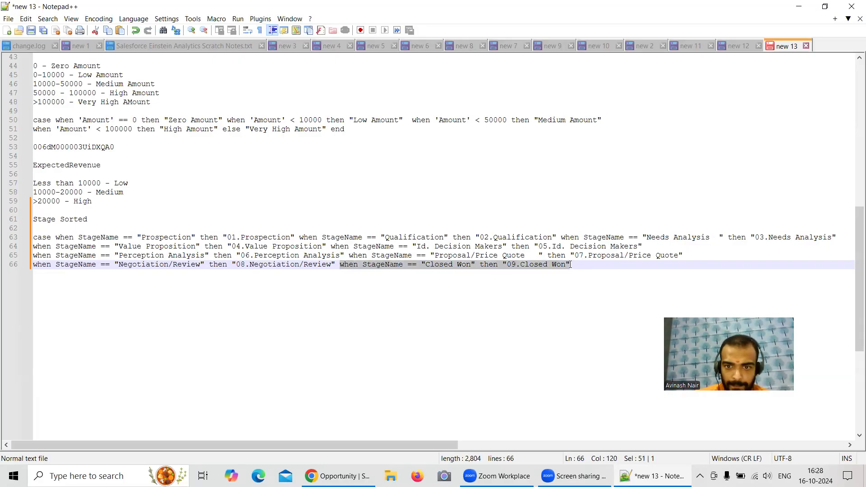
pyautogui.hotkey('ctrl', 'v')
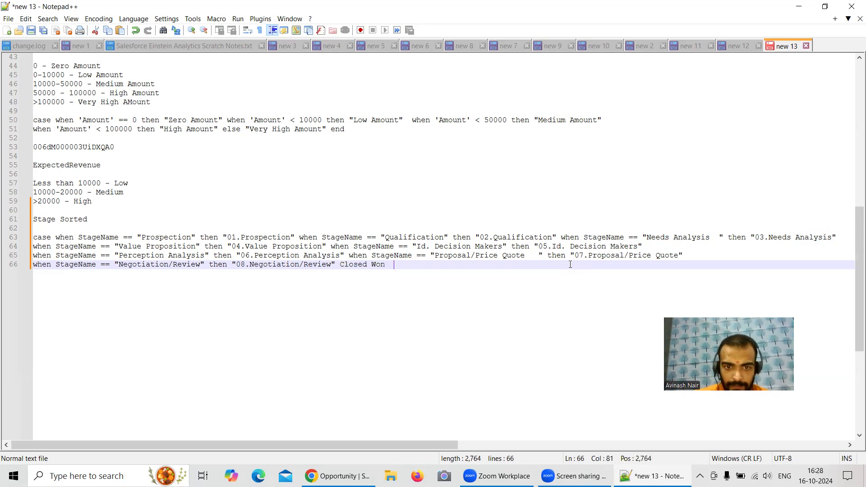
pyautogui.hotkey('ctrl', 'z')
# Step: Duplicate the complete Closed Won clause at the end of the Stage Sorted case expression
pyautogui.moveTo(339, 265); pyautogui.dragTo(575, 265)
pyautogui.hotkey('ctrl', 'c')
pyautogui.click(574, 264)
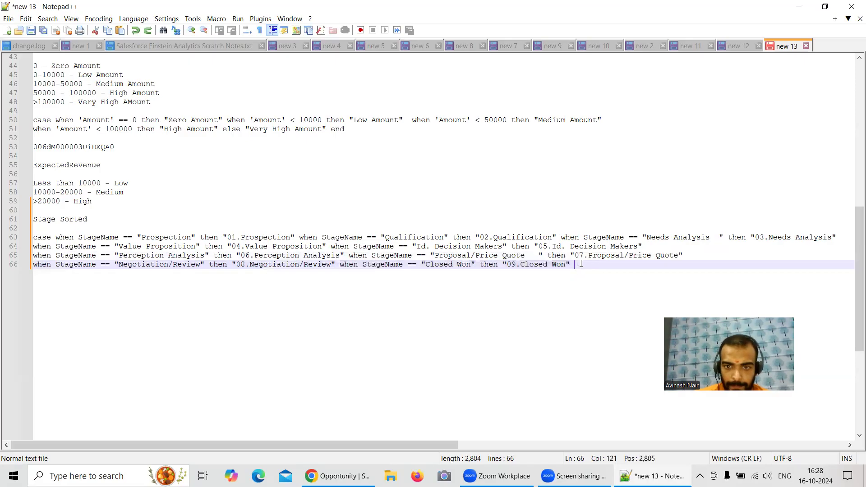
pyautogui.hotkey('ctrl', 'v')
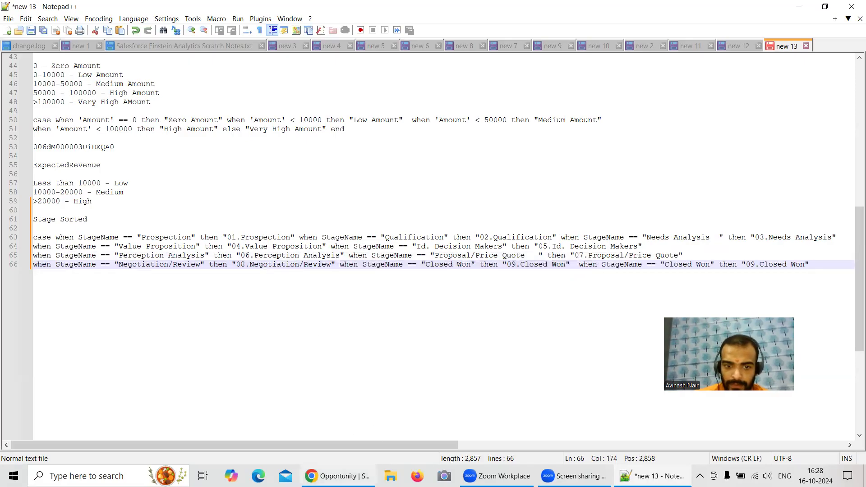
# Step: Copy Lost from the Setup picklist values and set the duplicated clause's condition in Notepad++ to StageName == "Closed Lost"
pyautogui.click(339, 476)
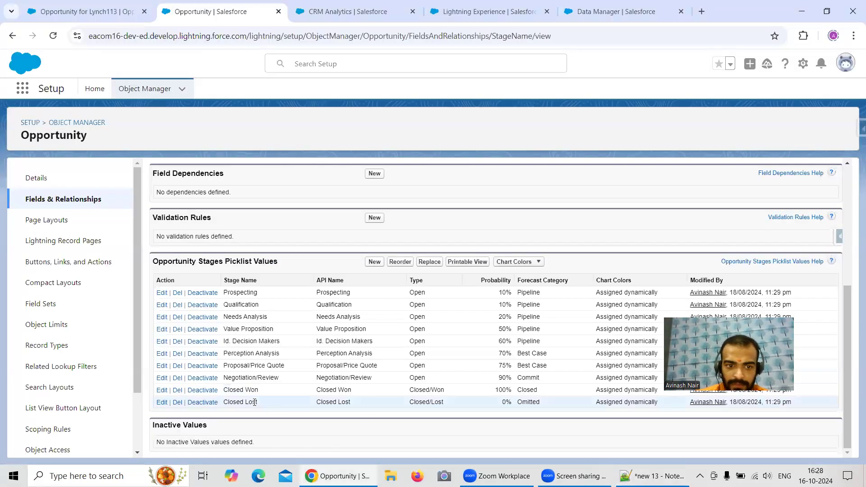
pyautogui.moveTo(246, 401); pyautogui.dragTo(254, 401)
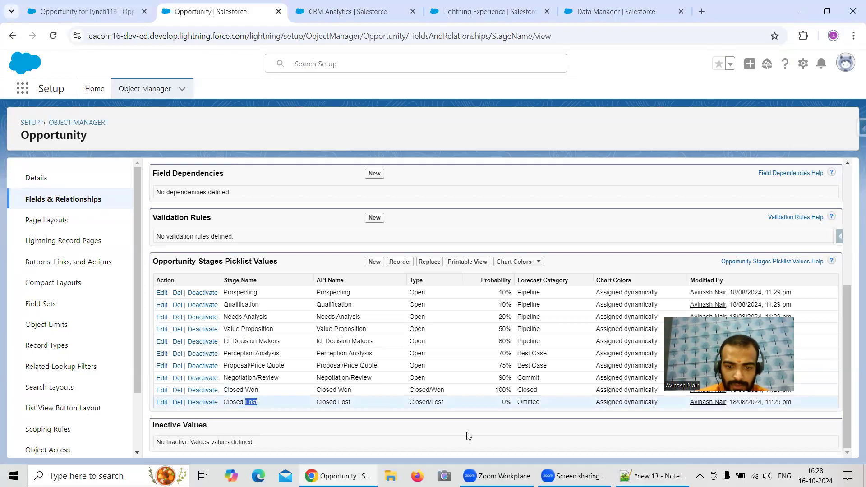
pyautogui.click(659, 475)
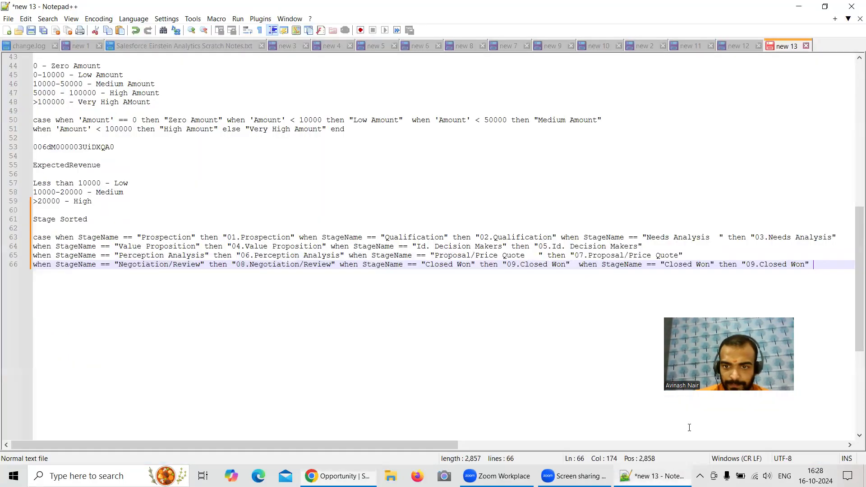
pyautogui.doubleClick(703, 265)
pyautogui.hotkey('ctrl', 'v')
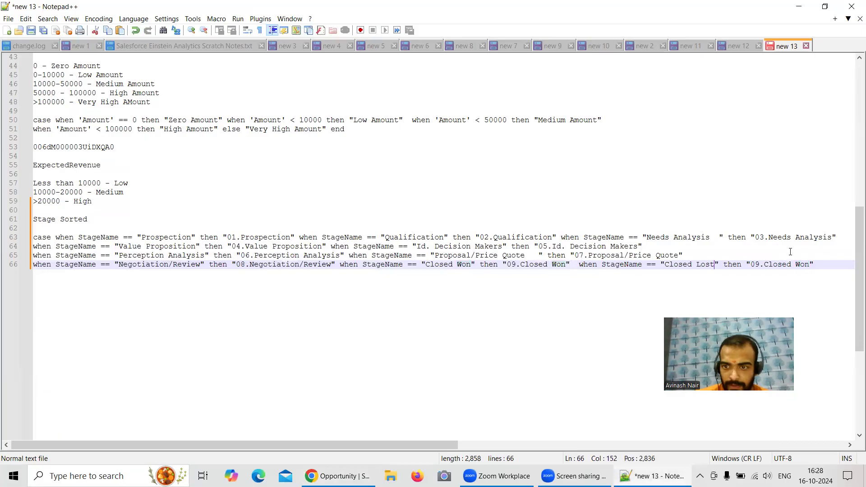
# Step: Change the duplicated clause's result to "10.Closed Lost"
pyautogui.doubleClick(802, 265)
pyautogui.hotkey('ctrl', 'v')
pyautogui.doubleClick(755, 265)
pyautogui.write('10')
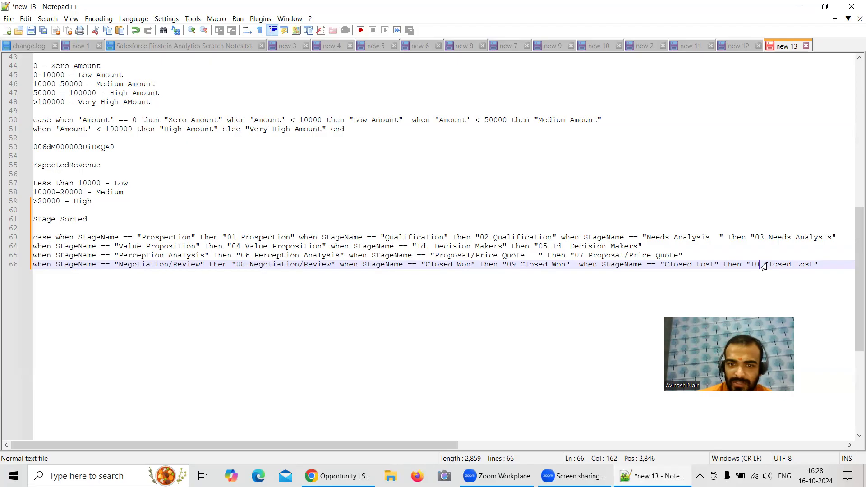
# Step: Replace the Closed Lost condition with else before "10.Closed Lost" and finish the case expression with end
pyautogui.moveTo(741, 265); pyautogui.dragTo(577, 268)
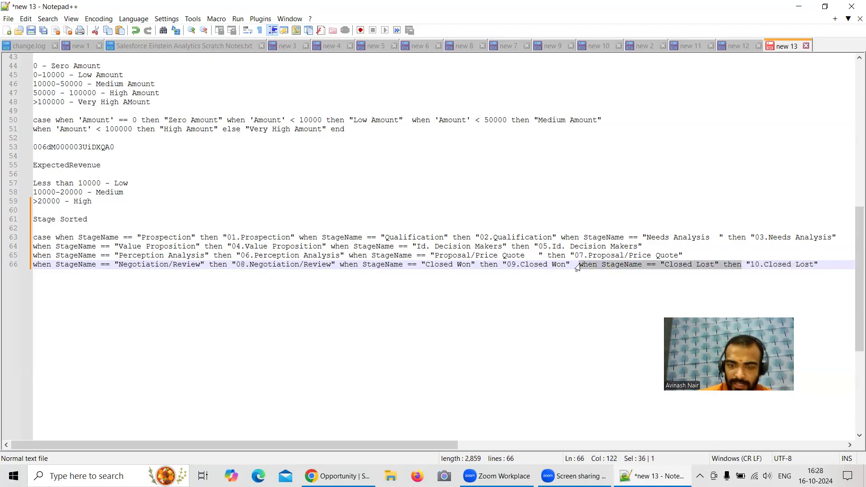
pyautogui.press('Delete')
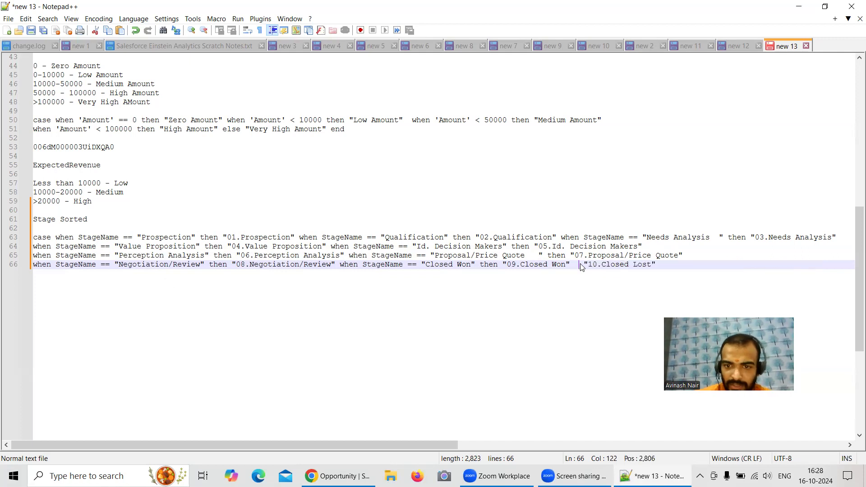
pyautogui.write('else')
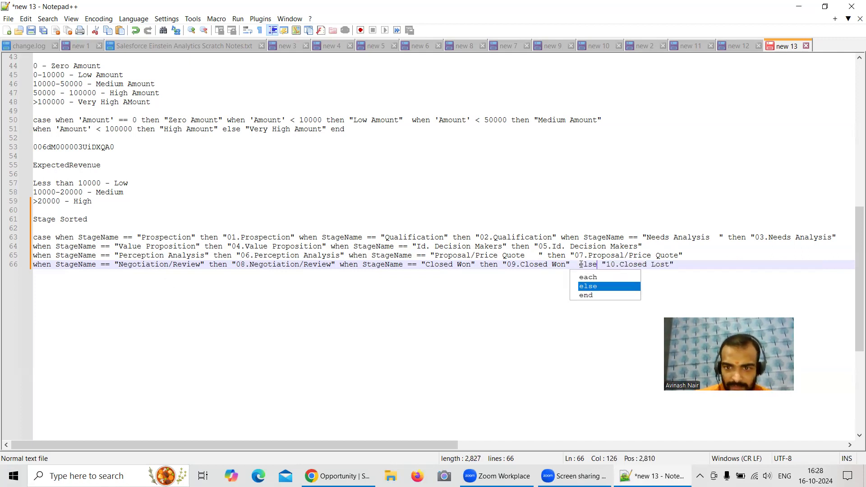
pyautogui.click(696, 269)
pyautogui.write('end')
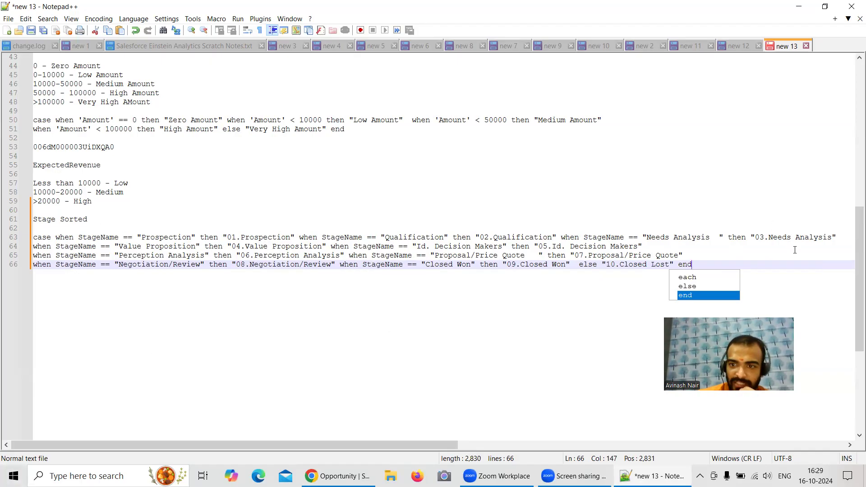
# Step: Remove the trailing spaces inside the quoted "Needs Analysis" and "Proposal/Price Quote" conditions
pyautogui.click(719, 239)
pyautogui.press('BackSpace')
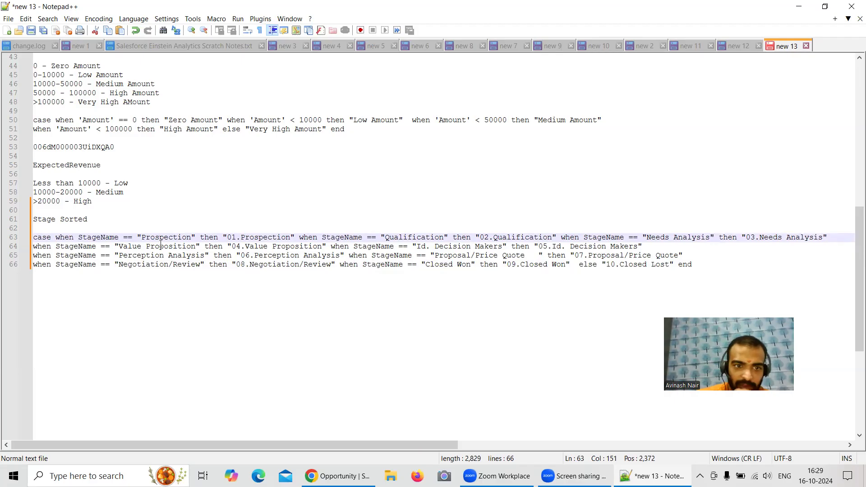
pyautogui.click(338, 475)
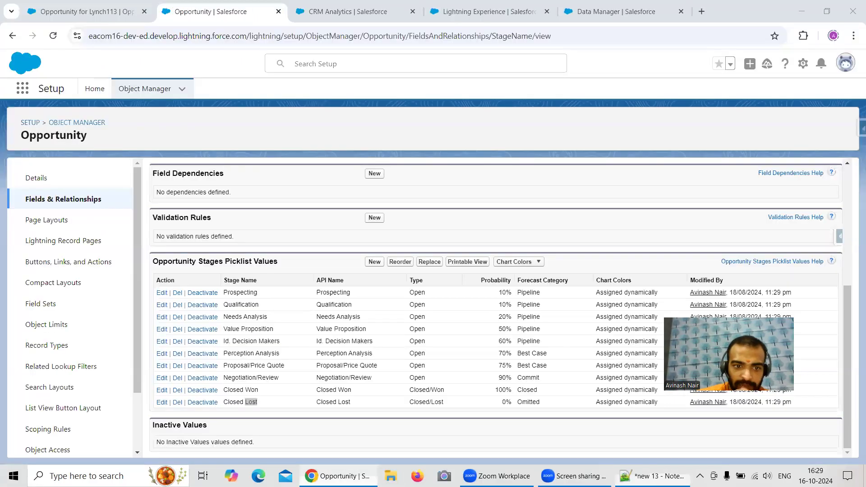
pyautogui.hotkey('alt', 'Tab')
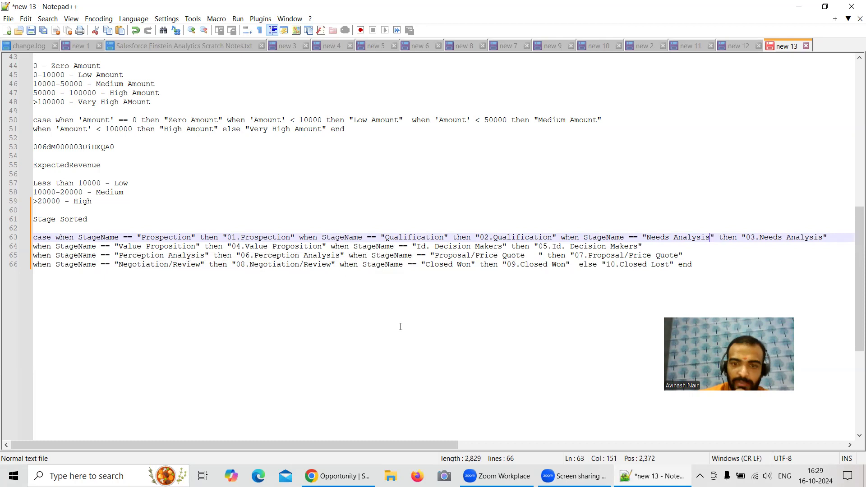
pyautogui.click(540, 252)
pyautogui.press('BackSpace')
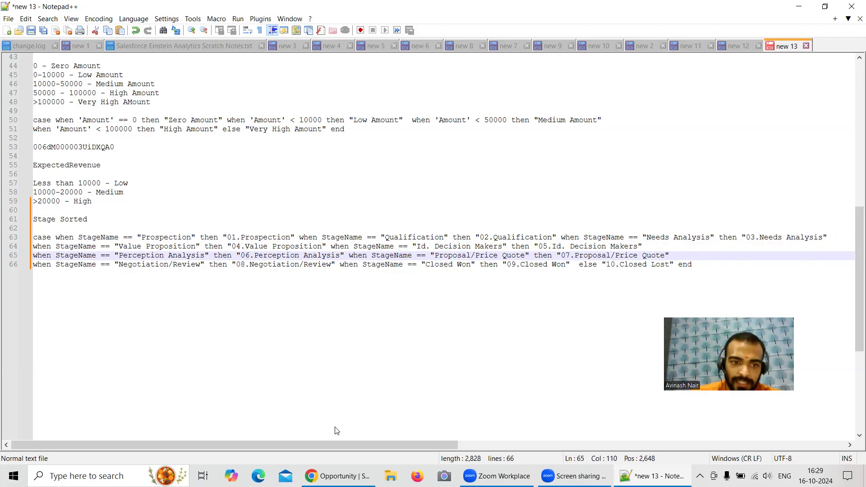
# Step: Switch to the Data Manager dataflow editor in Chrome and name the derived field Stage_Sorted with the label Stage Sorted
pyautogui.click(338, 476)
pyautogui.moveTo(224, 293); pyautogui.dragTo(277, 405)
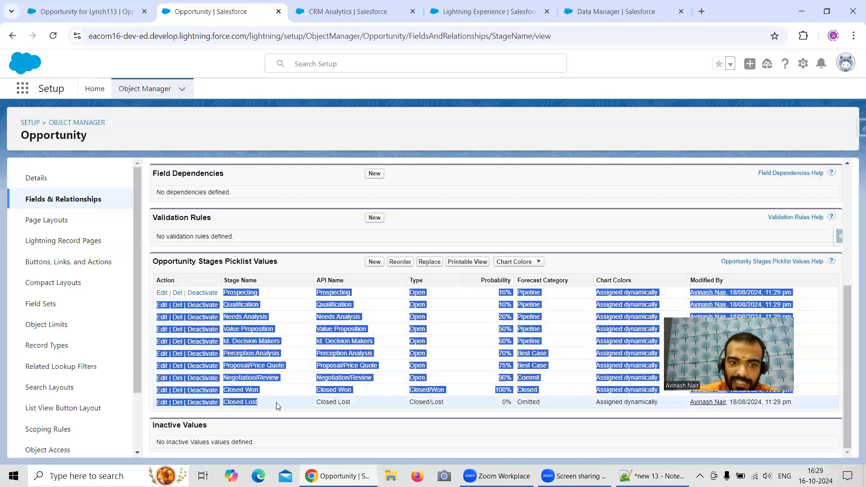
pyautogui.click(304, 404)
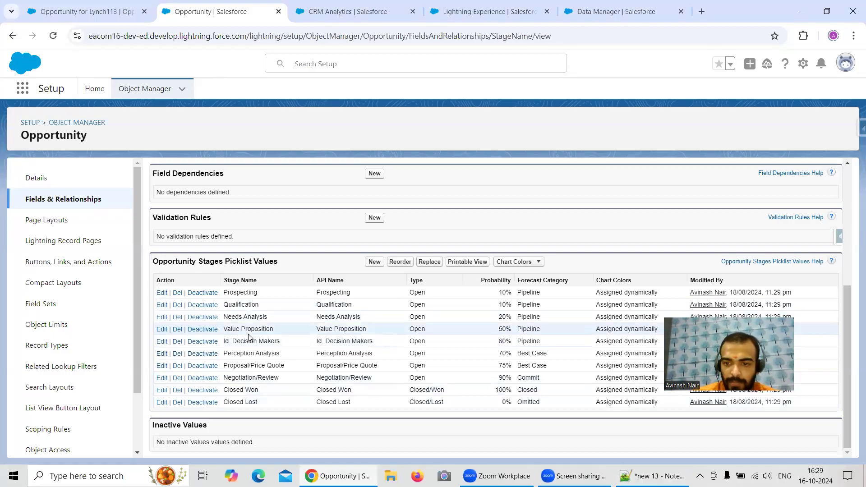
pyautogui.click(595, 19)
pyautogui.write('STage')
pyautogui.press('BackSpace')
pyautogui.press('BackSpace')
pyautogui.press('BackSpace')
pyautogui.press('BackSpace')
pyautogui.press('BackSpace')
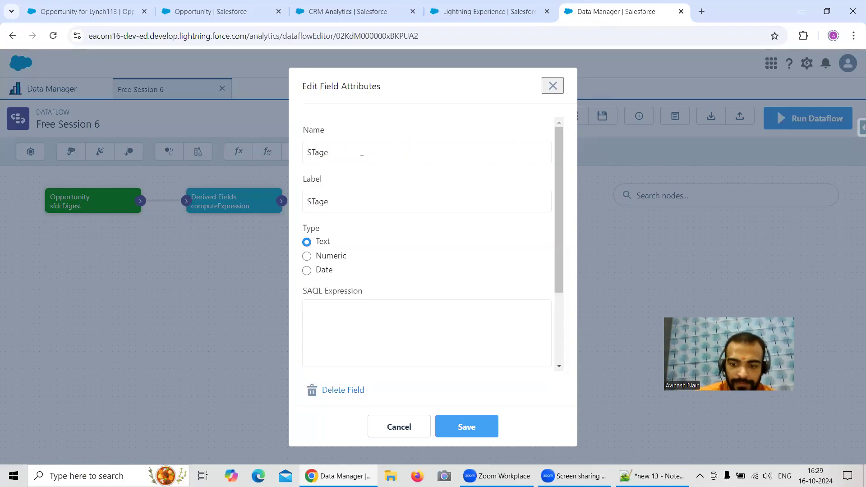
pyautogui.write('tage')
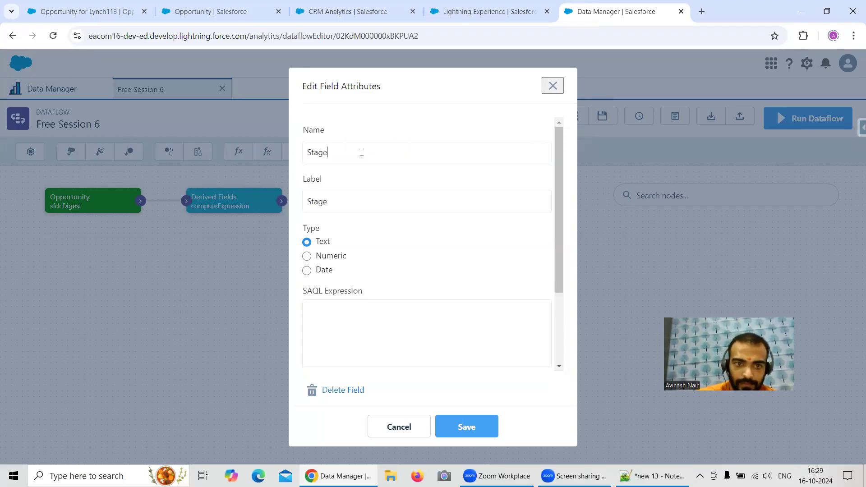
pyautogui.write('_Sorted')
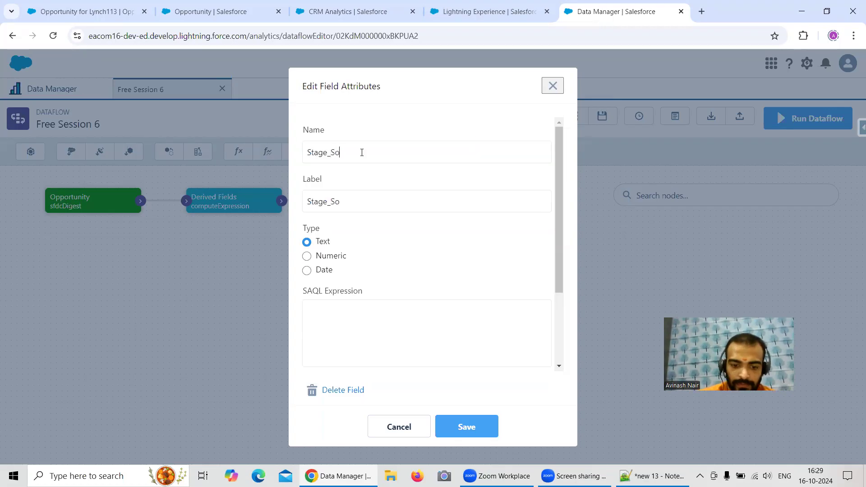
pyautogui.click(334, 202)
pyautogui.press('BackSpace')
# Step: Copy the whole Stage Sorted case expression from Notepad++ and paste it as the field's SAQL expression in Data Manager
pyautogui.click(655, 475)
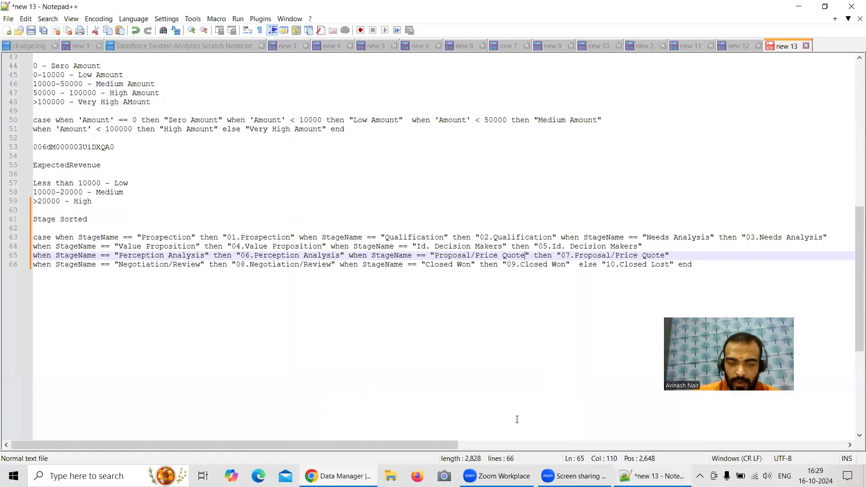
pyautogui.moveTo(697, 265); pyautogui.dragTo(32, 238)
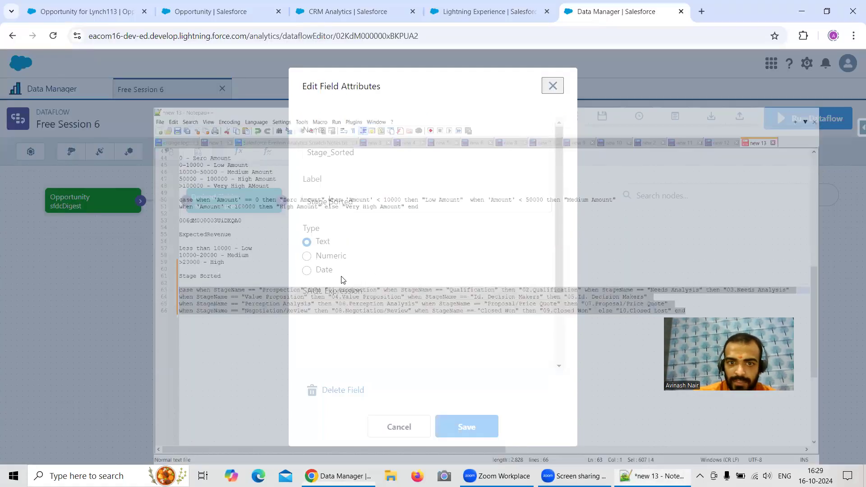
pyautogui.click(799, 7)
pyautogui.click(345, 322)
pyautogui.hotkey('ctrl', 'v')
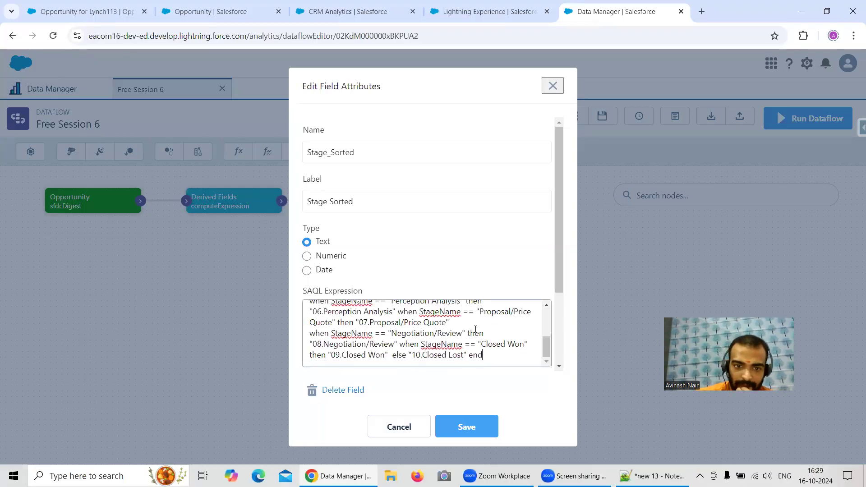
# Step: Enclose StageName in single quotes in the Prospection, Qualification and Needs Analysis conditions of the SAQL expression
pyautogui.scroll(5, 447, 323)
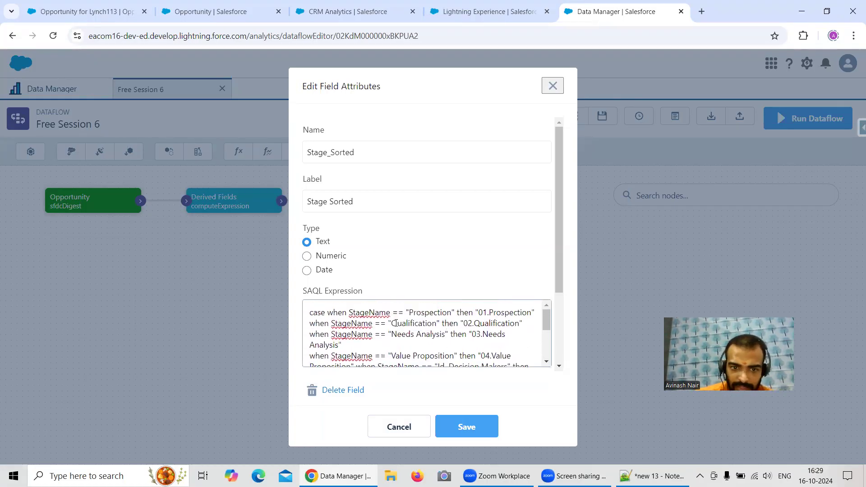
pyautogui.click(345, 317)
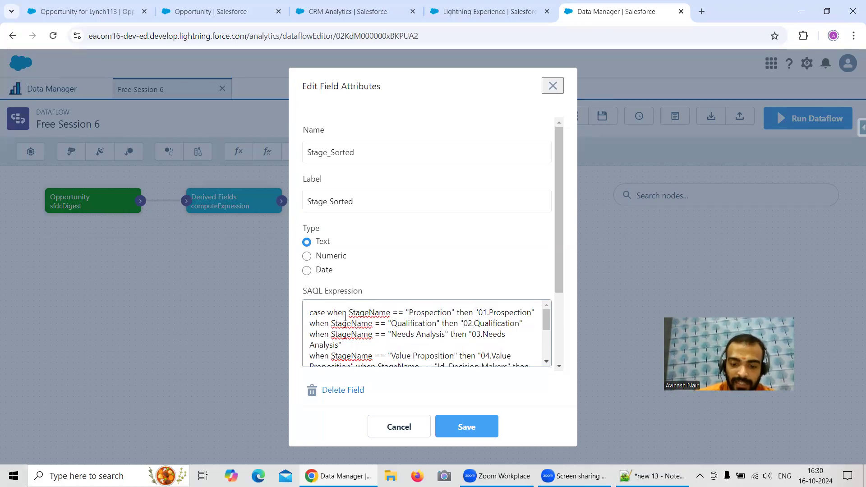
pyautogui.click(392, 312)
pyautogui.write("'")
pyautogui.click(393, 323)
pyautogui.write("'")
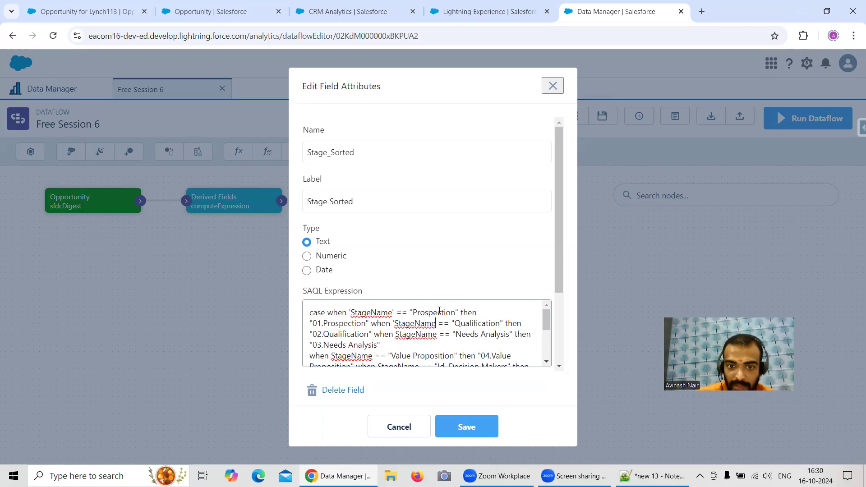
pyautogui.write("'")
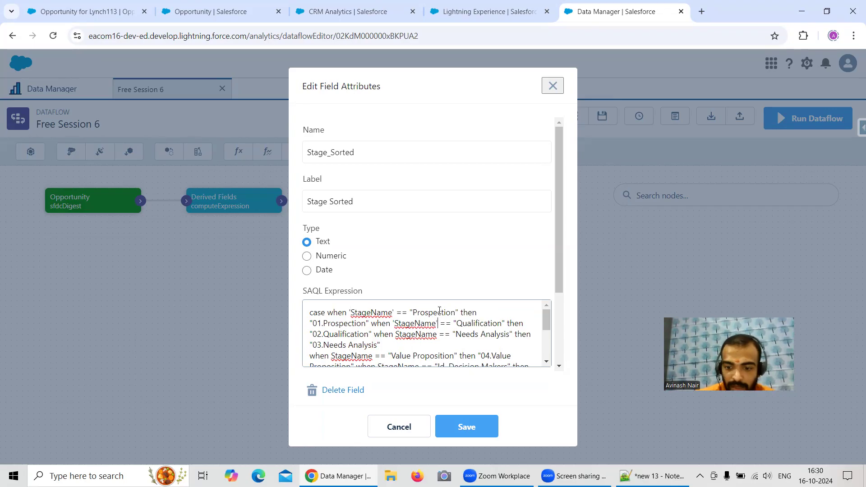
pyautogui.click(395, 333)
pyautogui.write("'")
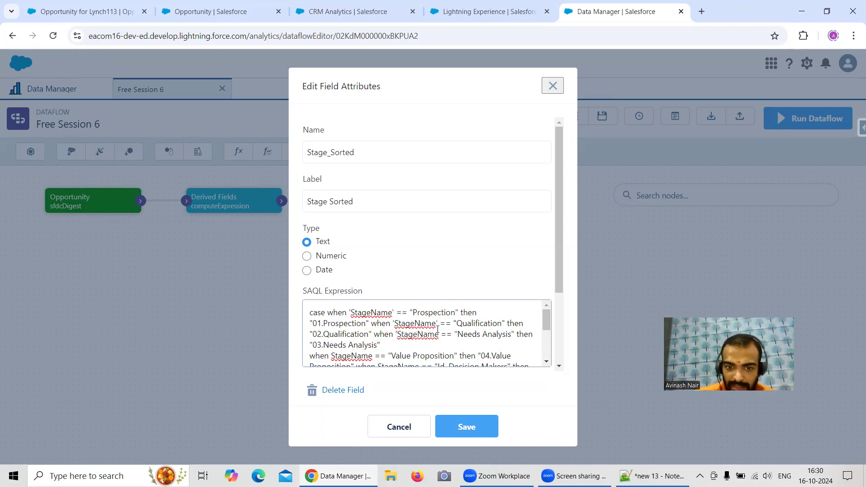
pyautogui.write("'")
# Step: Enclose StageName in single quotes in the Value Proposition and Id. Decision Makers conditions of the SAQL expression
pyautogui.scroll(-2, 439, 315)
pyautogui.scroll(2, 372, 328)
pyautogui.click(332, 356)
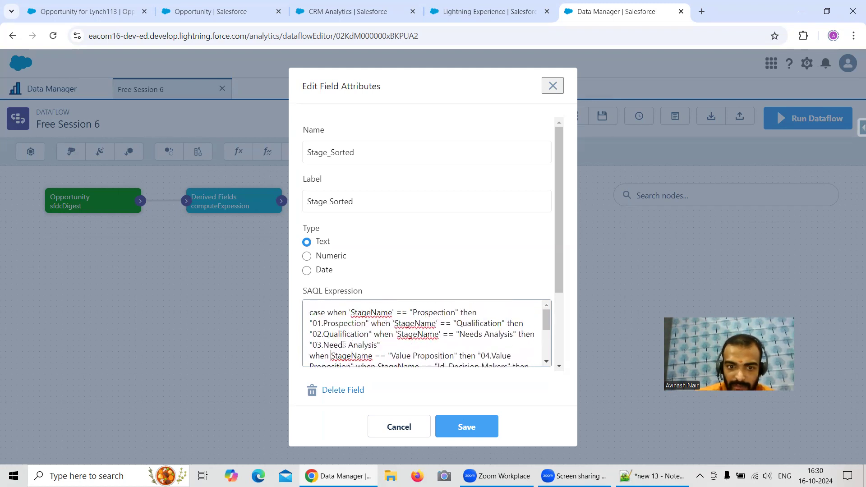
pyautogui.write("'")
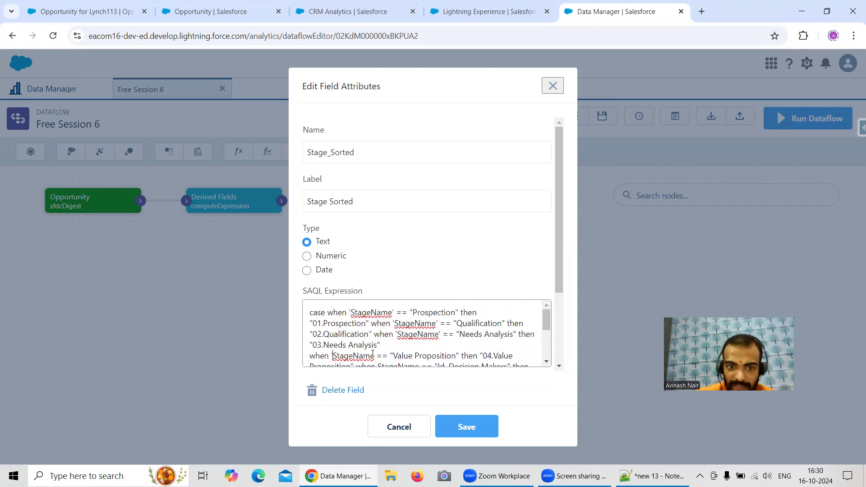
pyautogui.write("'")
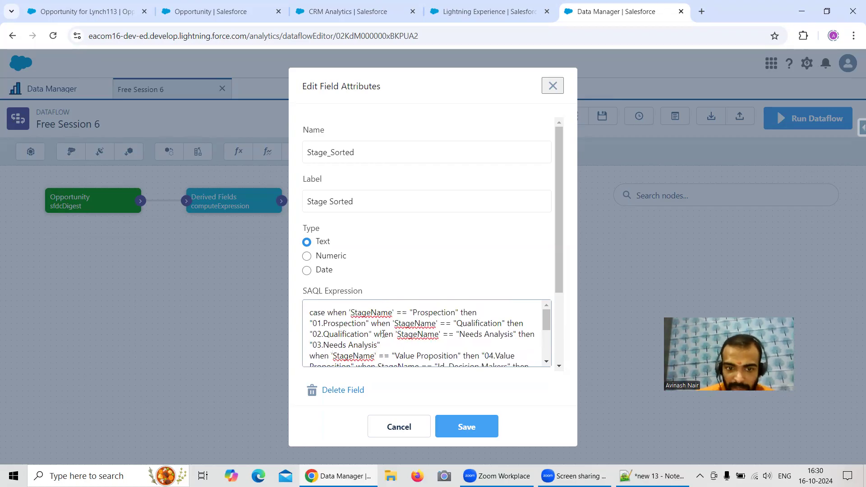
pyautogui.scroll(-3, 383, 334)
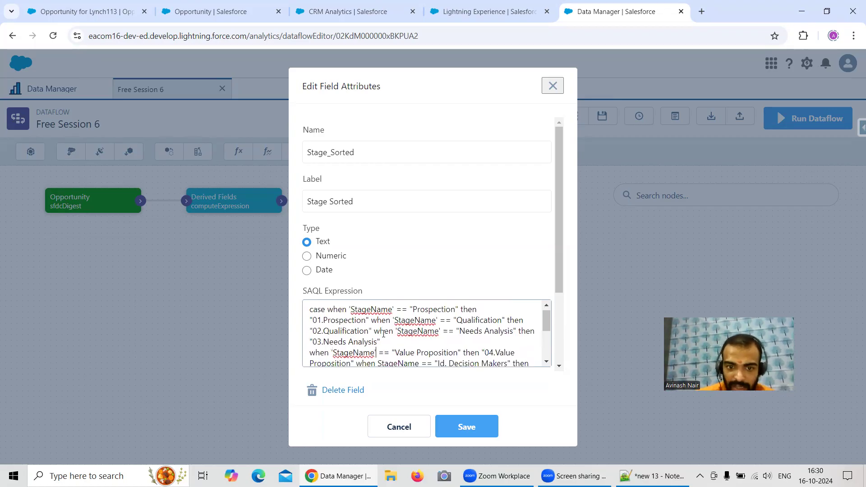
pyautogui.click(378, 310)
pyautogui.write("'")
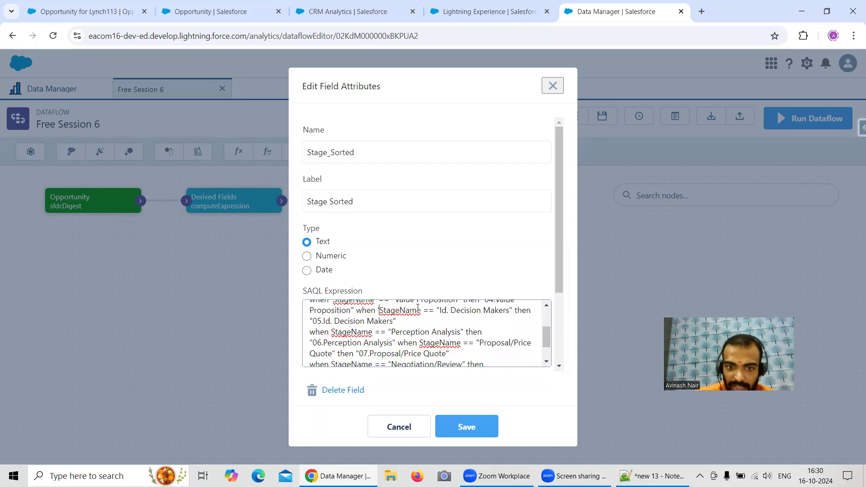
pyautogui.click(421, 310)
pyautogui.write("'")
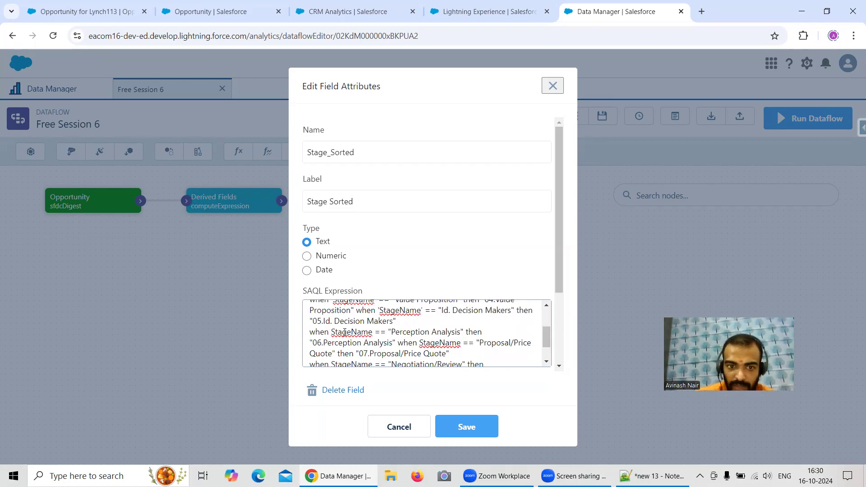
# Step: Enclose StageName in single quotes in the Perception Analysis and Proposal/Price Quote conditions
pyautogui.click(333, 331)
pyautogui.write("'")
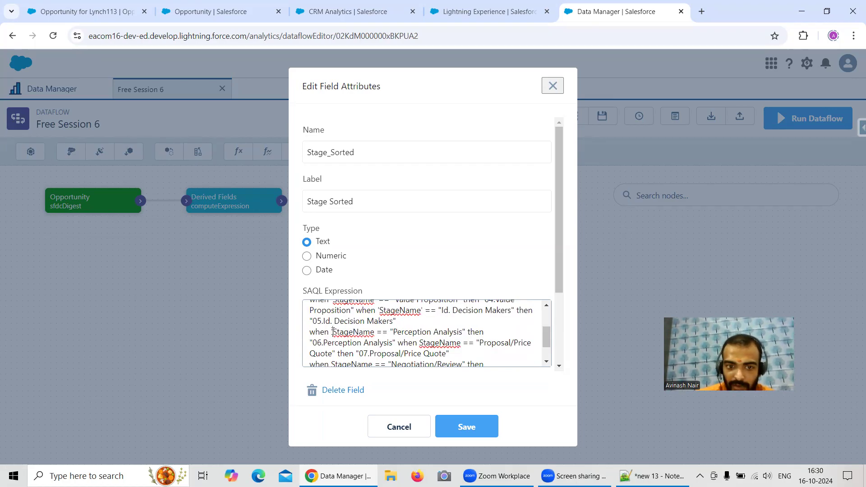
pyautogui.click(374, 331)
pyautogui.write("'")
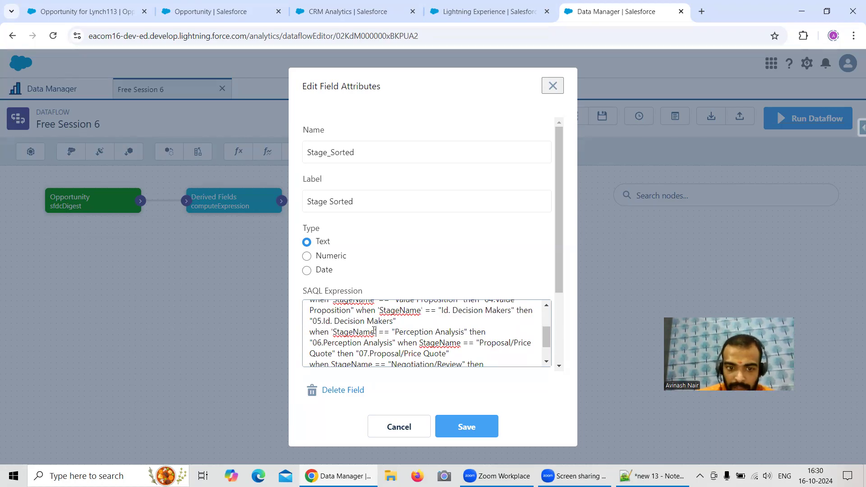
pyautogui.click(419, 343)
pyautogui.write("'")
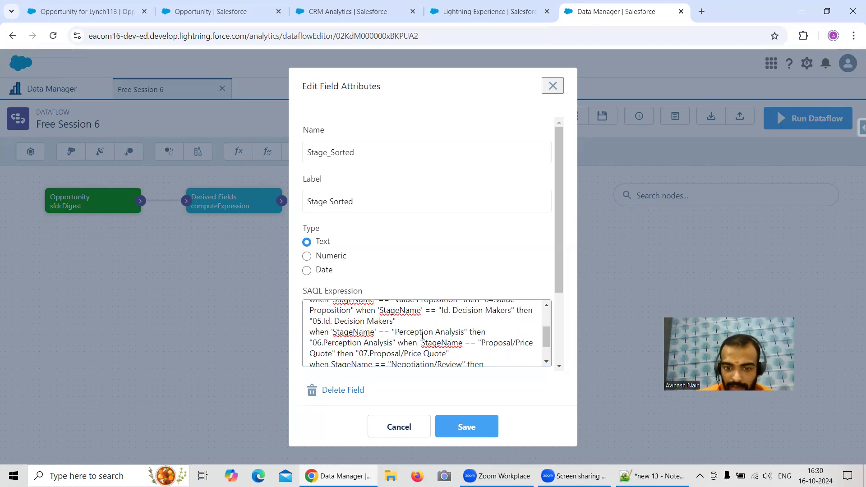
pyautogui.click(463, 342)
pyautogui.write("'")
# Step: Enclose StageName in single quotes in the Negotiation/Review and Closed Won conditions
pyautogui.scroll(-1, 340, 339)
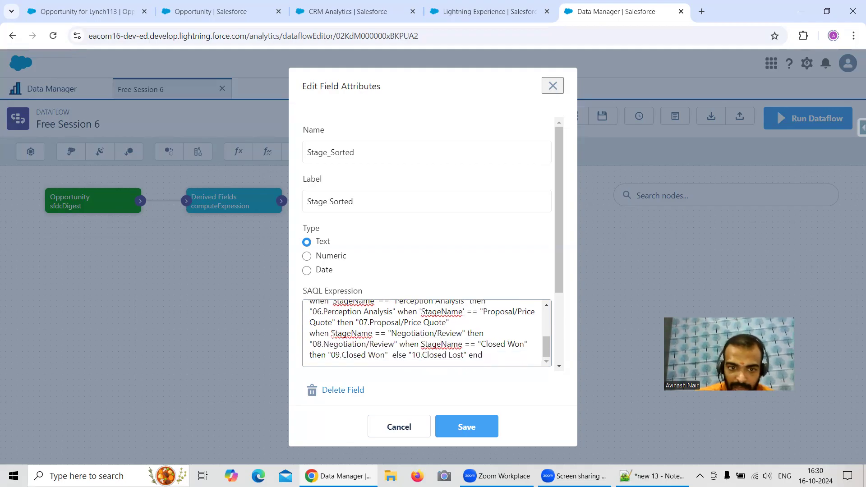
pyautogui.click(332, 333)
pyautogui.write("'")
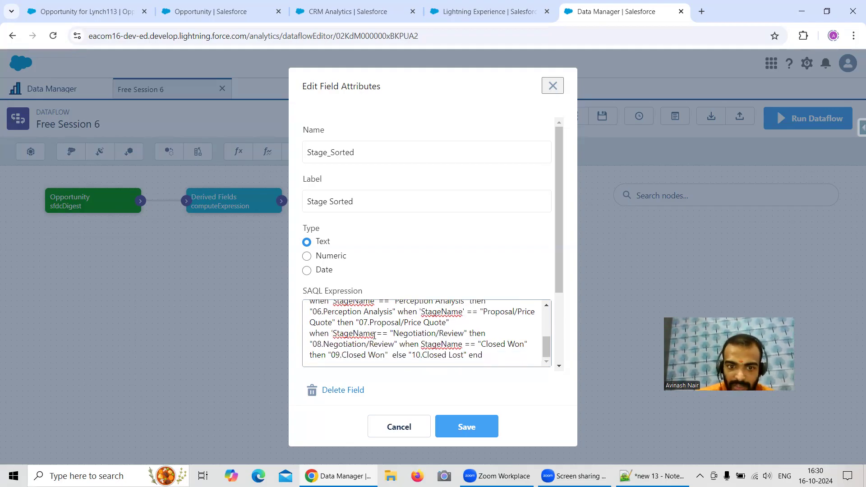
pyautogui.click(374, 334)
pyautogui.write("'")
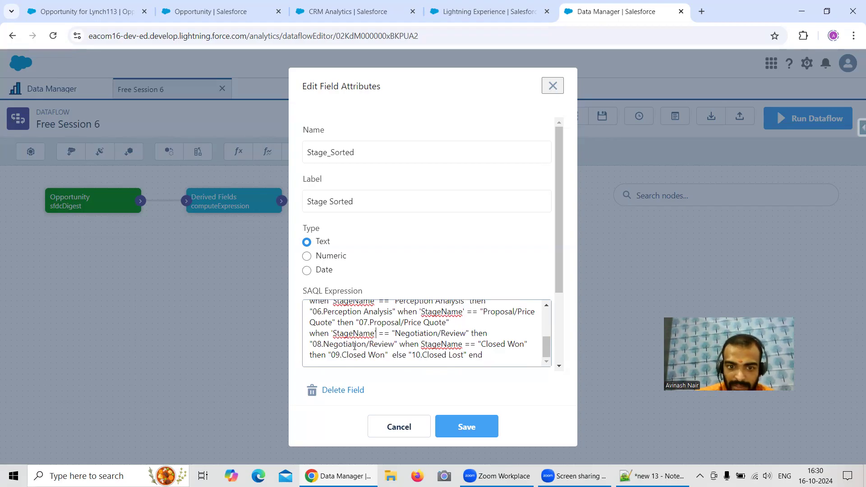
pyautogui.write("'")
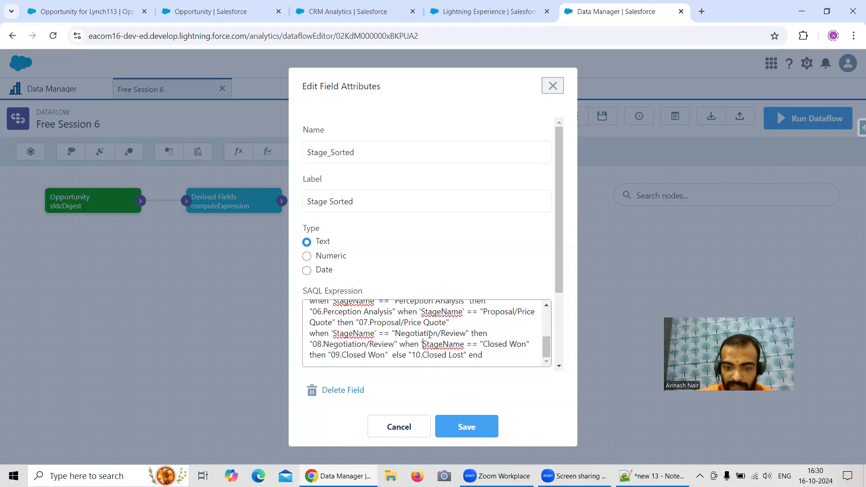
pyautogui.write("'")
# Step: Look over the finished SAQL expression and save the Stage_Sorted field and the Derived Fields node
pyautogui.scroll(-1, 451, 316)
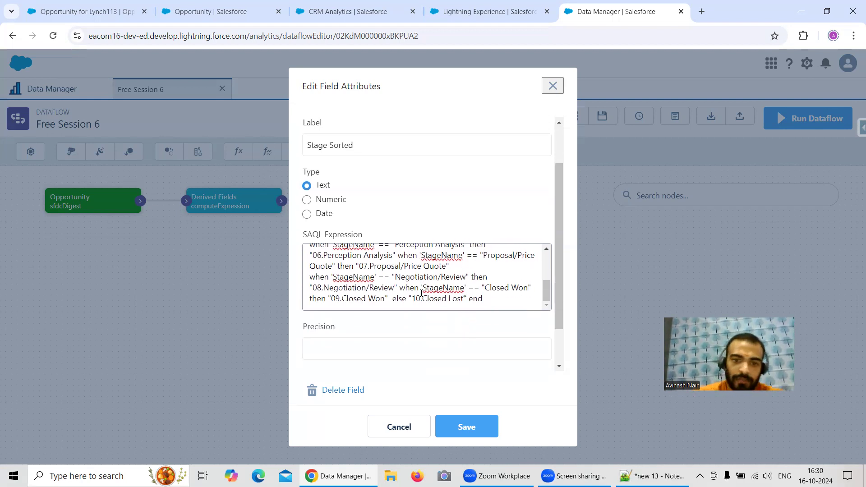
pyautogui.scroll(5, 422, 293)
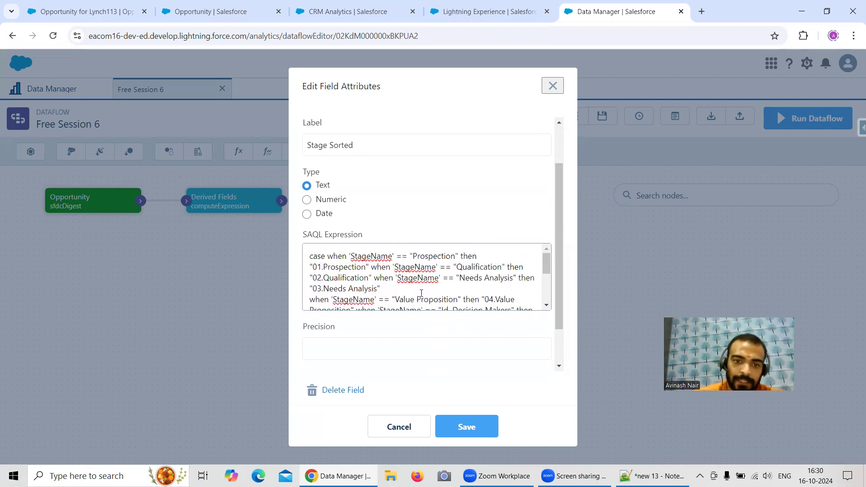
pyautogui.click(469, 427)
pyautogui.click(469, 428)
pyautogui.click(541, 357)
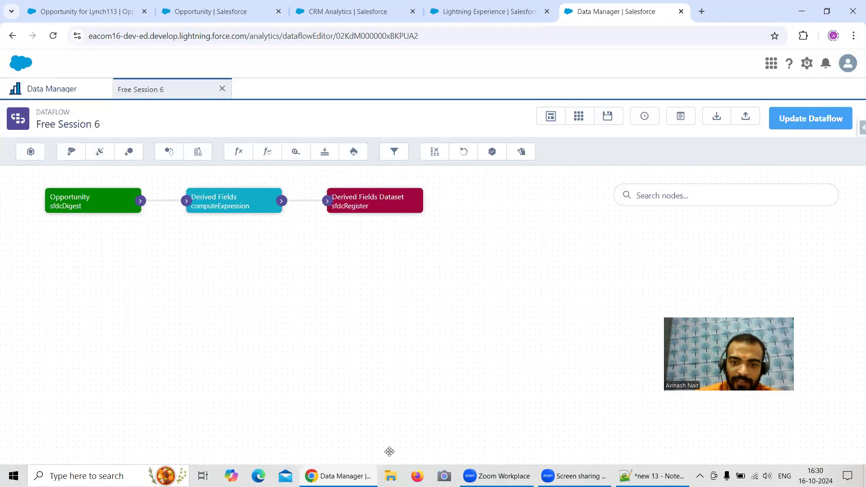
# Step: Update and run the Free Session 6 dataflow, and refresh its job status in the data monitor
pyautogui.click(821, 125)
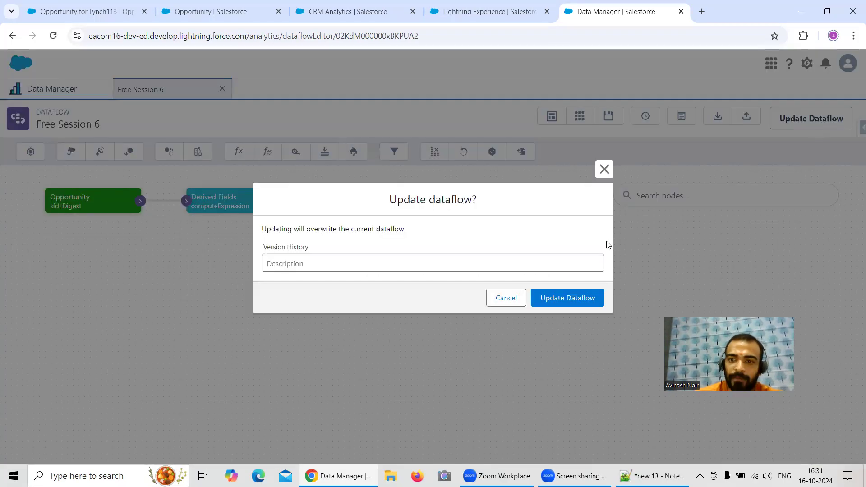
pyautogui.click(563, 298)
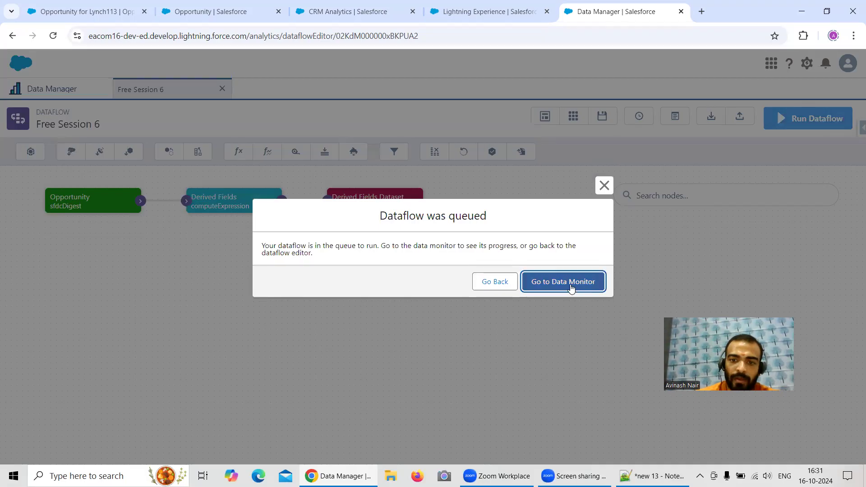
pyautogui.click(563, 280)
pyautogui.click(838, 145)
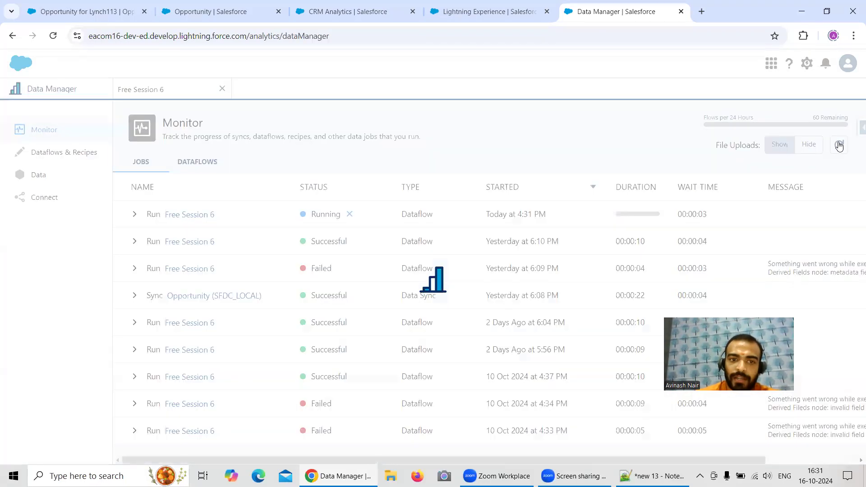
pyautogui.click(838, 146)
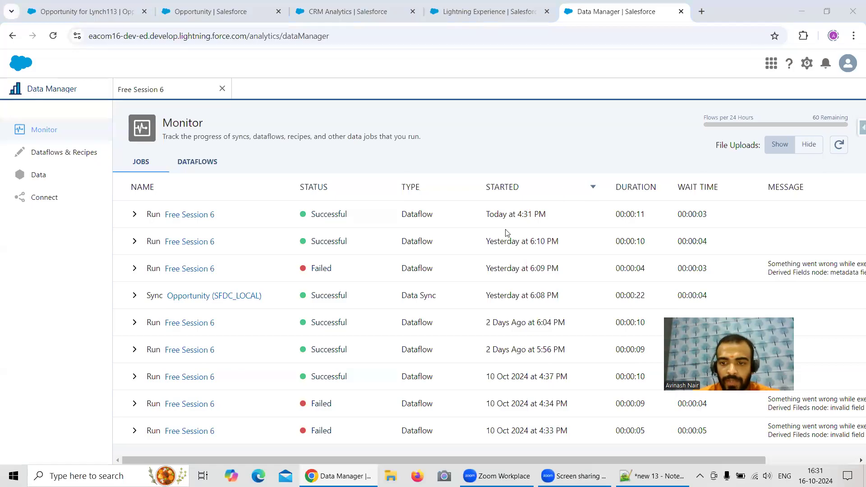
# Step: Open the Derived Fields Dataset in a new lens in Analytics Studio and discard the earlier unsaved lens
pyautogui.click(203, 12)
pyautogui.click(334, 11)
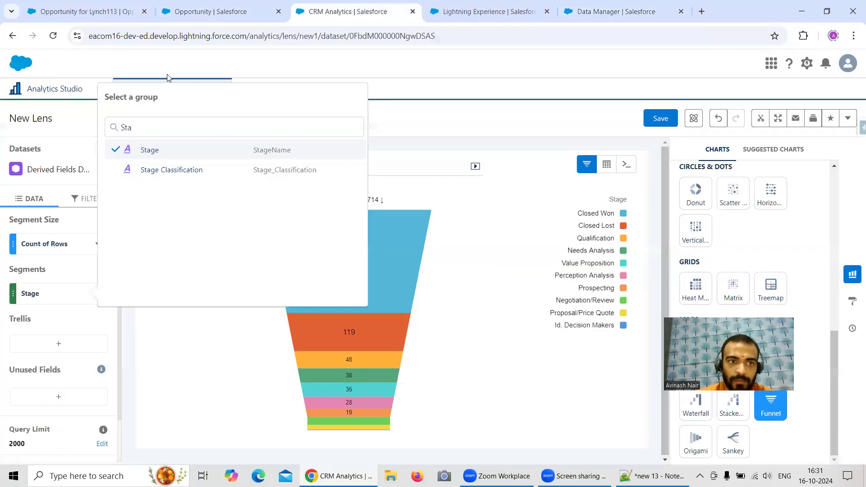
pyautogui.click(186, 71)
pyautogui.click(68, 90)
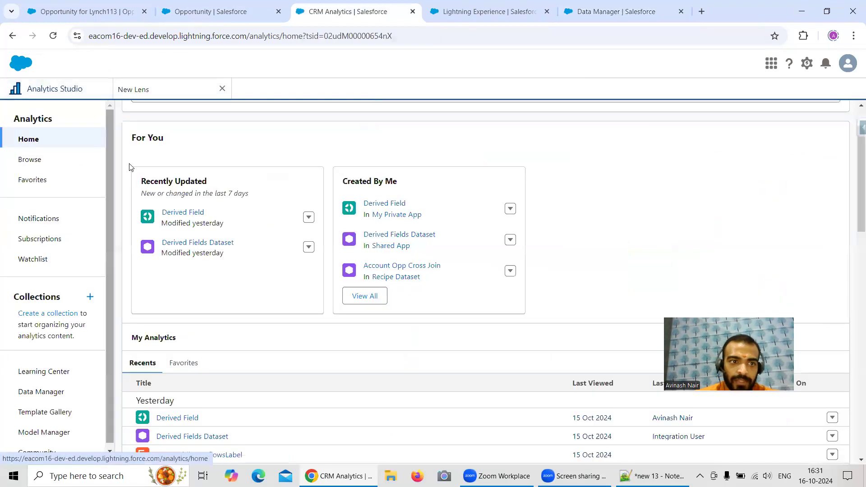
pyautogui.click(195, 244)
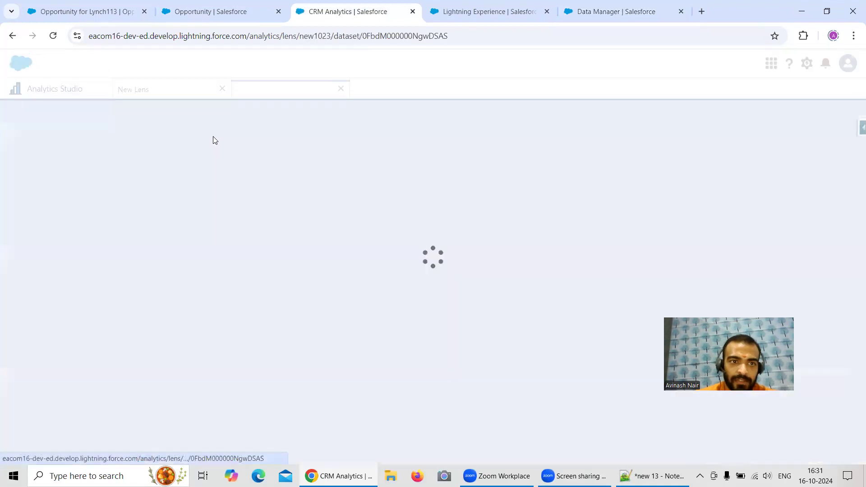
pyautogui.click(221, 90)
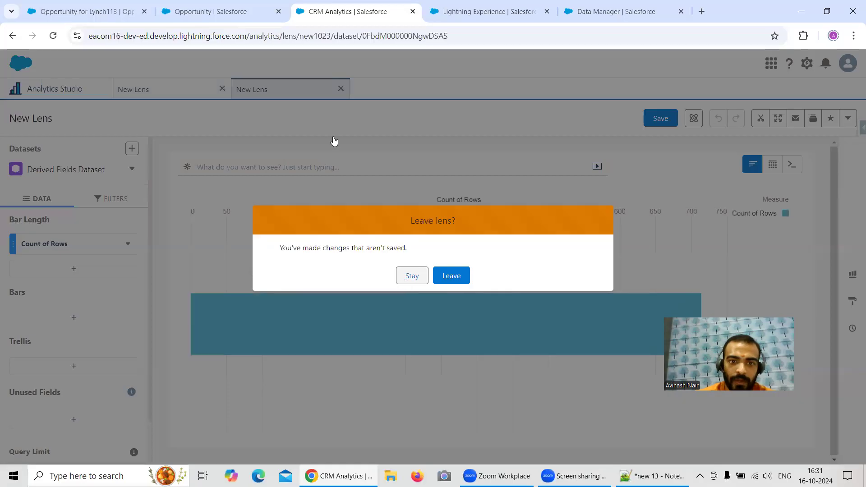
pyautogui.click(446, 276)
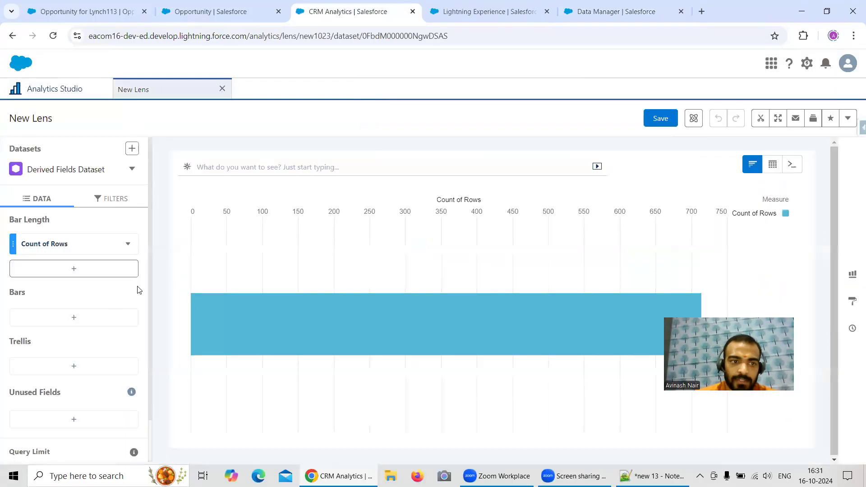
# Step: Group the bars of the new lens by Stage and Stage Sorted
pyautogui.click(107, 318)
pyautogui.scroll(-5, 222, 262)
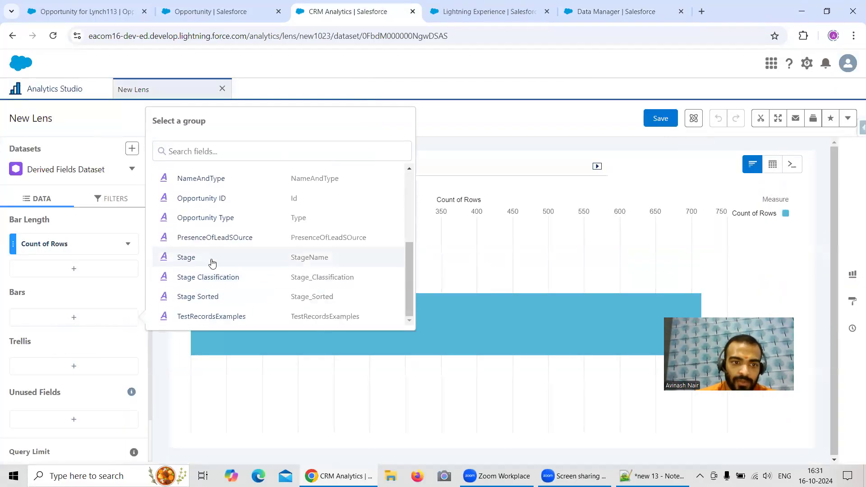
pyautogui.click(212, 263)
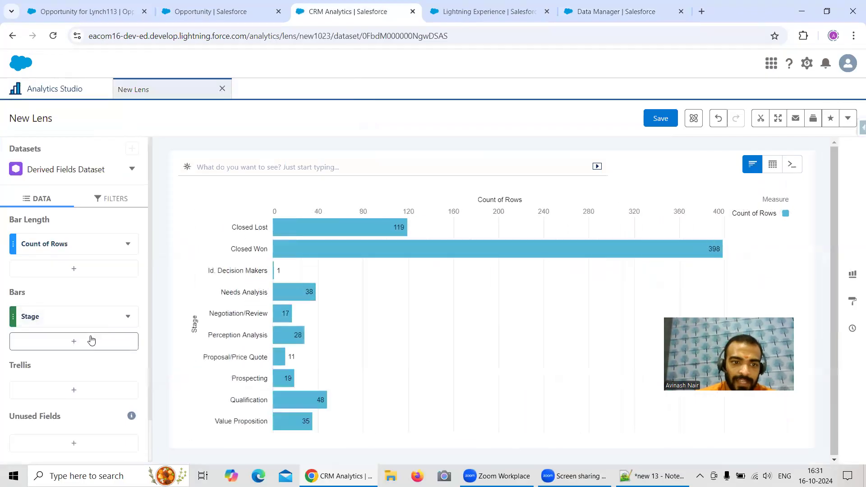
pyautogui.click(77, 341)
pyautogui.scroll(-5, 227, 281)
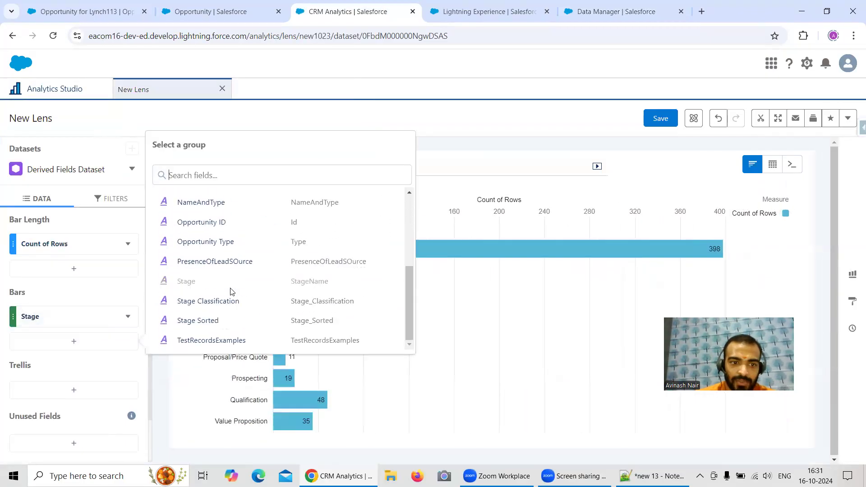
pyautogui.click(227, 322)
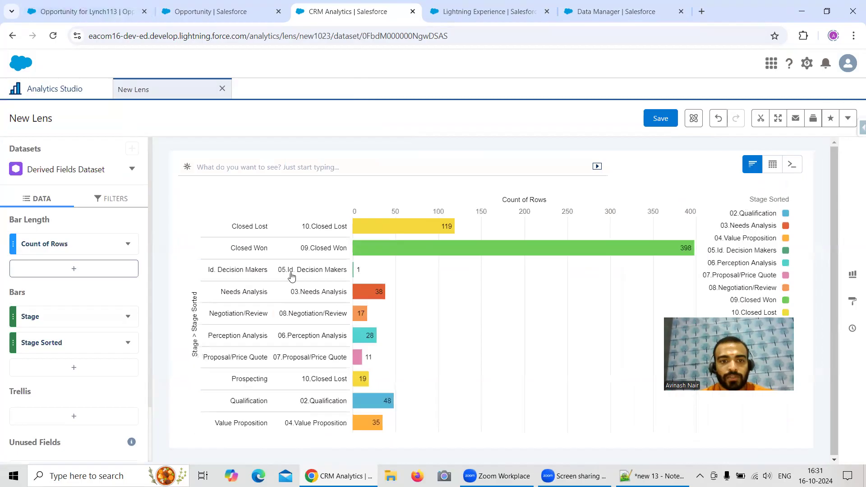
# Step: Clear the sort on both the Stage Sorted and Stage groupings
pyautogui.click(128, 344)
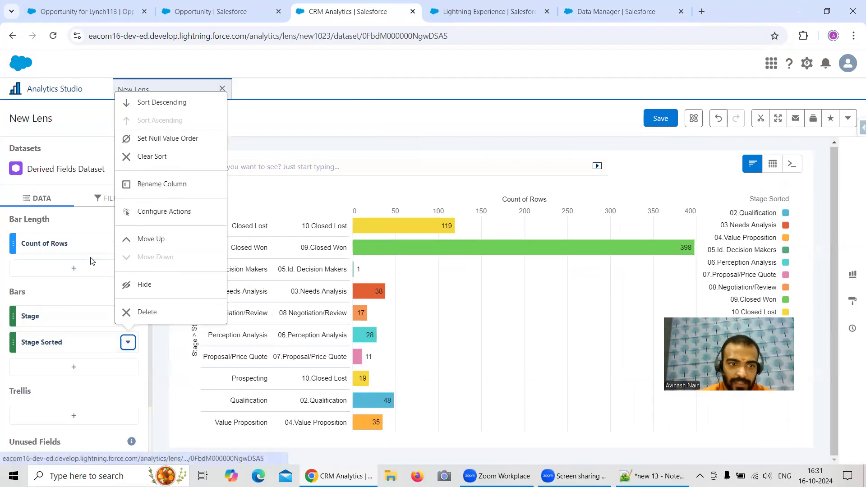
pyautogui.click(90, 291)
pyautogui.click(131, 344)
pyautogui.click(159, 161)
pyautogui.click(129, 319)
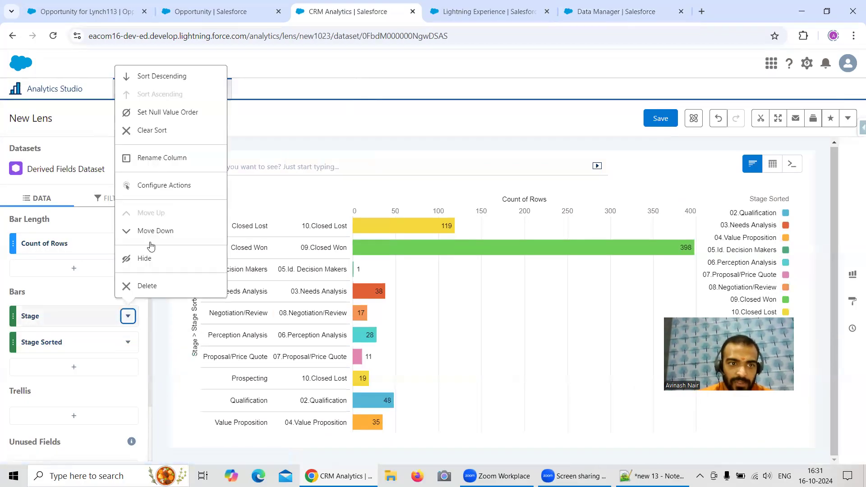
pyautogui.click(155, 130)
# Step: Sort the bar chart by Stage Sorted in descending order
pyautogui.click(129, 244)
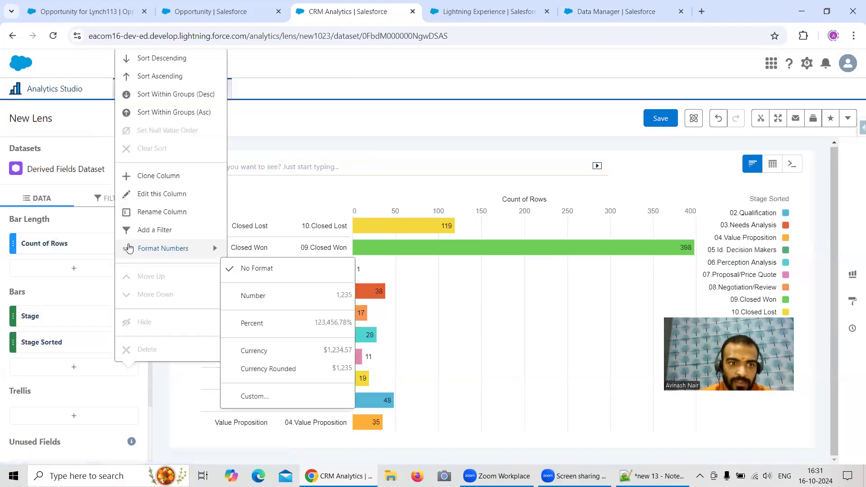
pyautogui.click(247, 122)
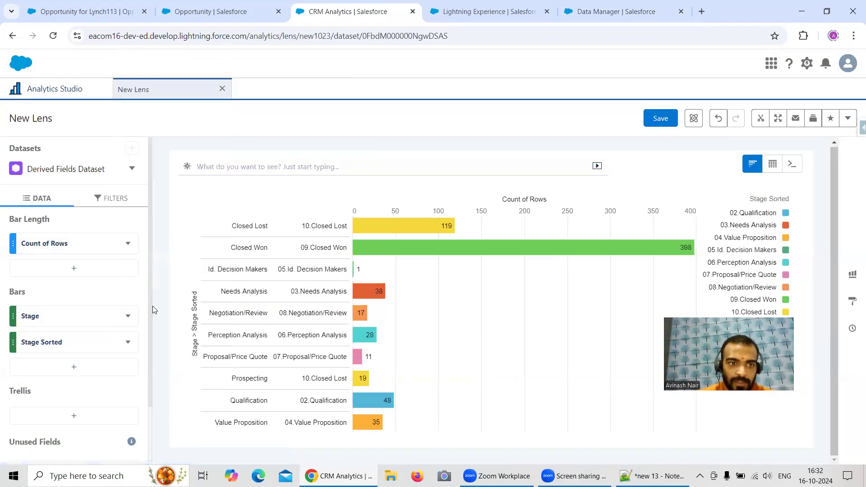
pyautogui.click(128, 342)
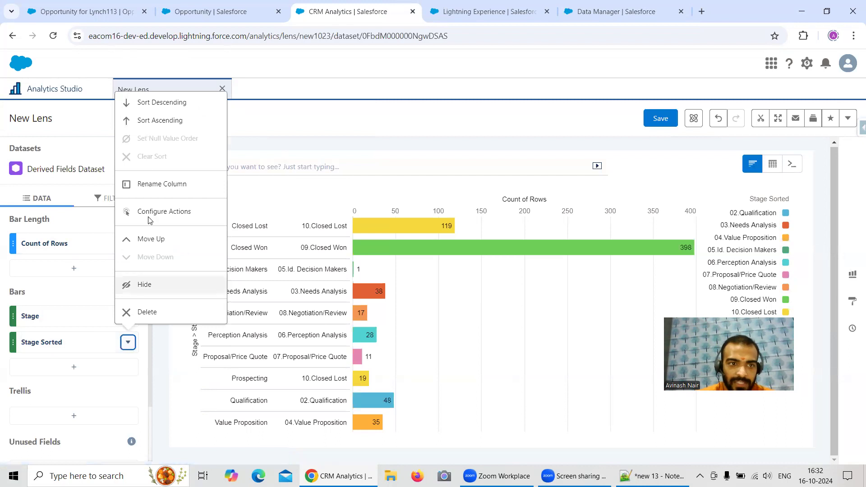
pyautogui.click(163, 103)
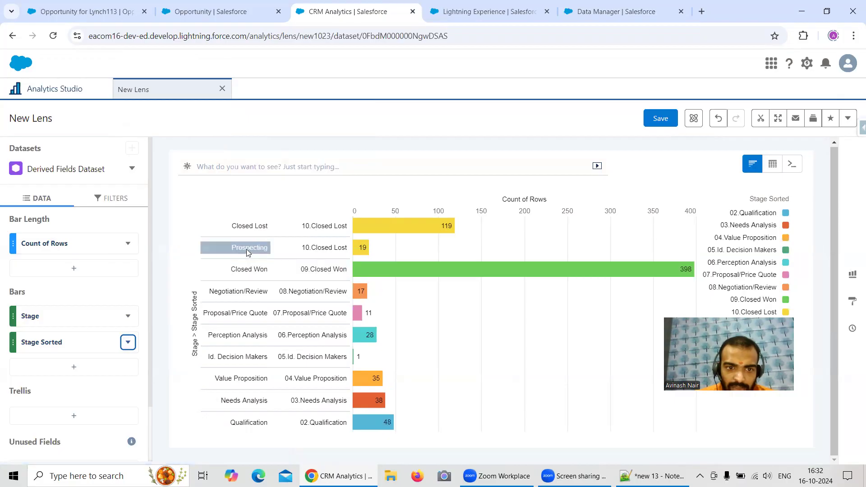
# Step: Switch to the Free Session 6 dataflow in Data Manager and open the Stage_Sorted field of the Derived Fields node
pyautogui.click(595, 18)
pyautogui.click(198, 89)
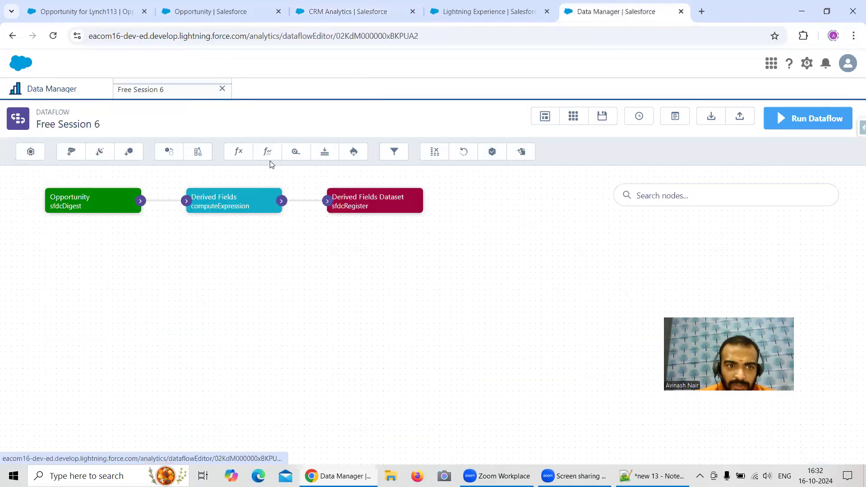
pyautogui.click(220, 208)
pyautogui.scroll(-3, 353, 321)
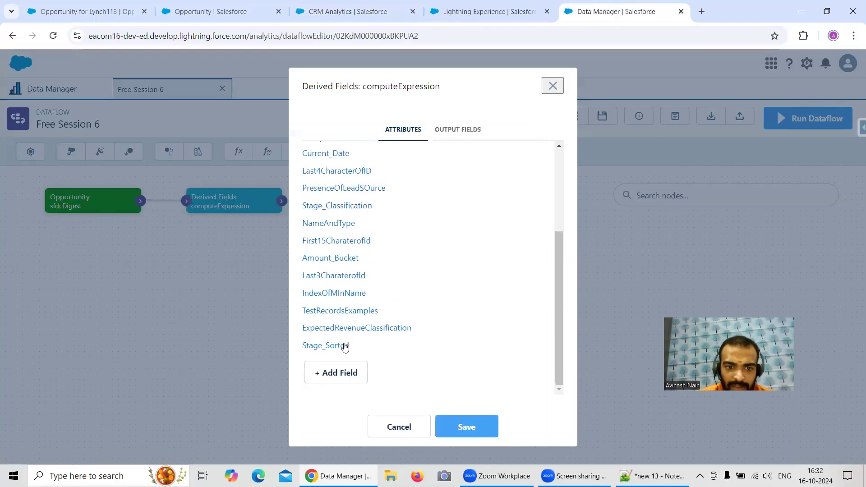
pyautogui.click(344, 346)
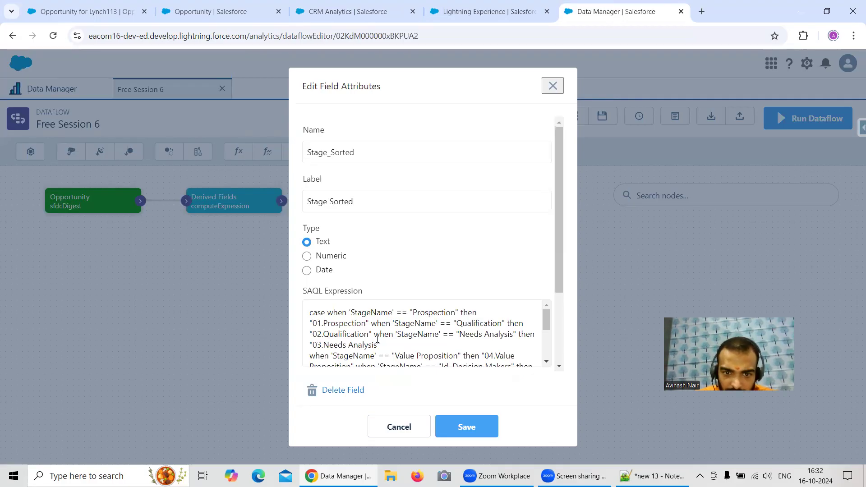
pyautogui.click(203, 17)
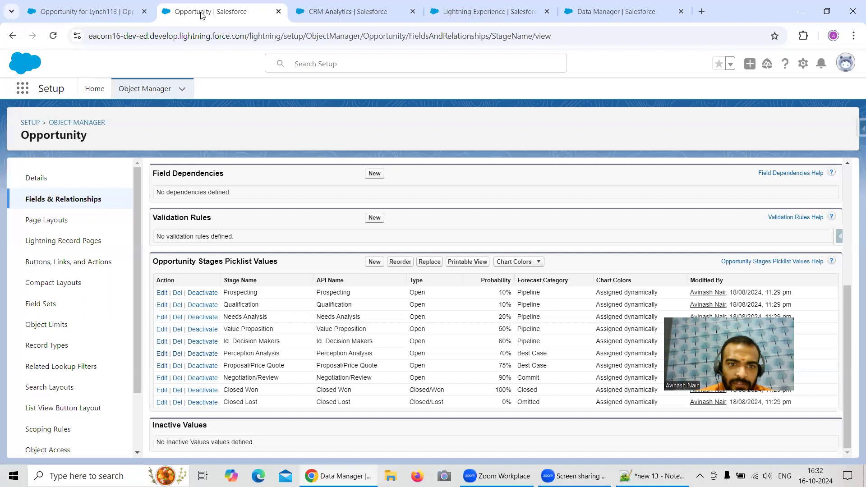
pyautogui.click(83, 17)
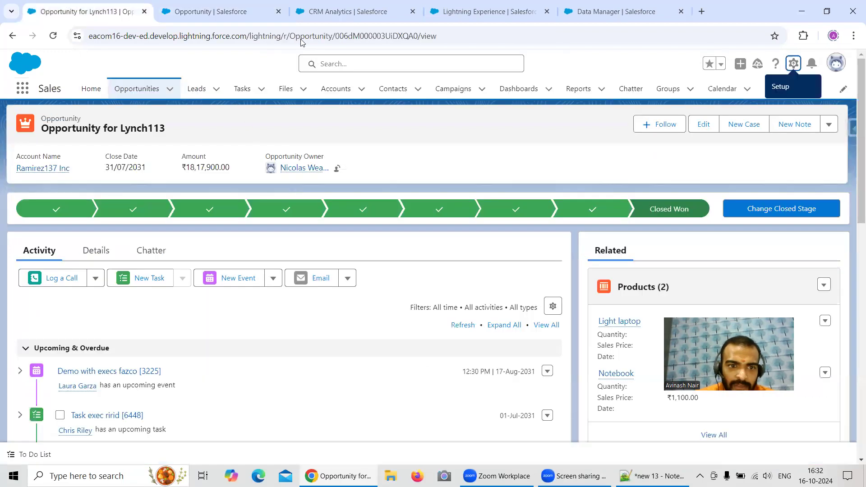
pyautogui.click(247, 18)
pyautogui.click(347, 14)
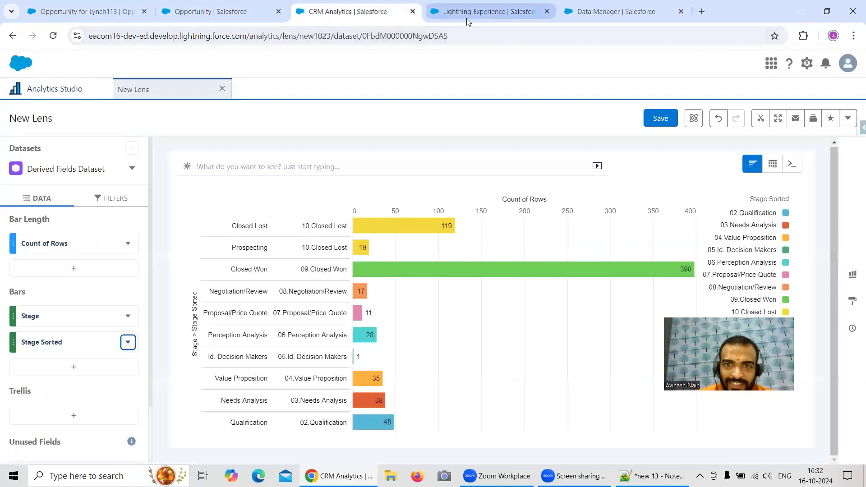
pyautogui.click(467, 17)
pyautogui.click(588, 18)
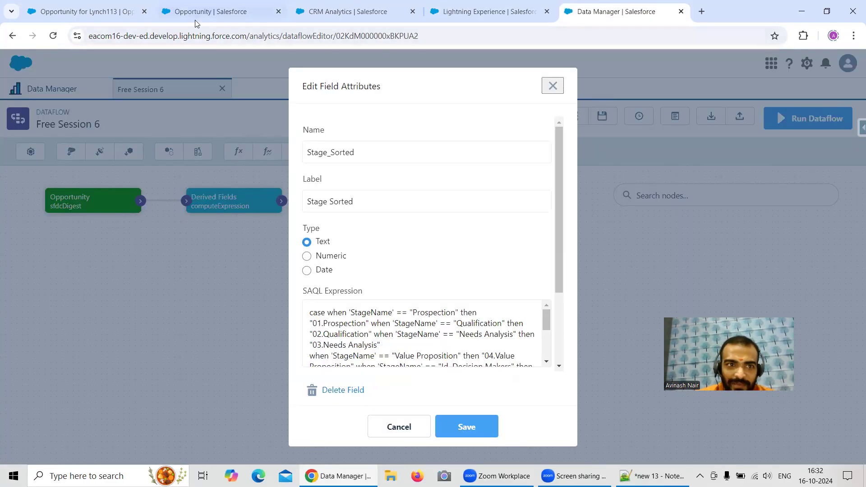
# Step: Copy the Prospecting stage name from the Opportunity Stages picklist values and use it in the first condition of the Stage_Sorted SAQL expression
pyautogui.click(195, 20)
pyautogui.moveTo(260, 294); pyautogui.dragTo(222, 292)
pyautogui.hotkey('ctrl', 'c')
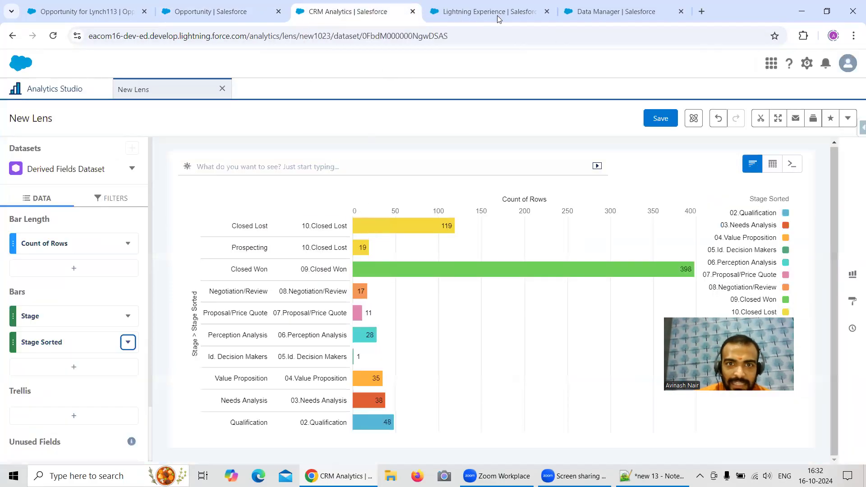
pyautogui.click(615, 12)
pyautogui.moveTo(413, 312); pyautogui.dragTo(450, 311)
pyautogui.write('Prospecting')
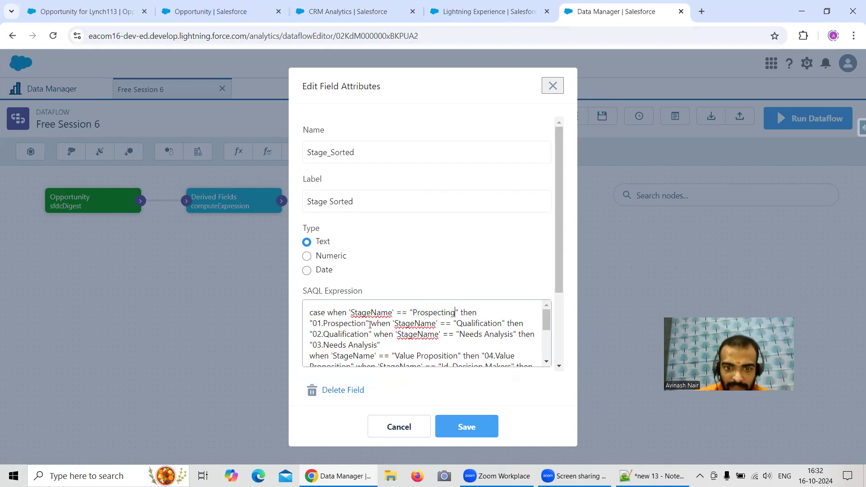
# Step: Correct the first result of the Stage_Sorted expression to "01.Prospecting" and save the field and its computeExpression node
pyautogui.moveTo(323, 323); pyautogui.dragTo(359, 323)
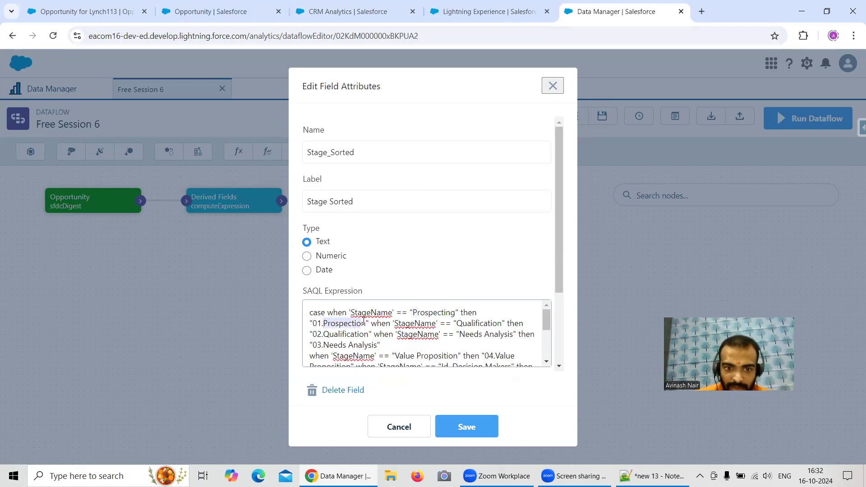
pyautogui.hotkey('ctrl', 'v')
pyautogui.click(467, 431)
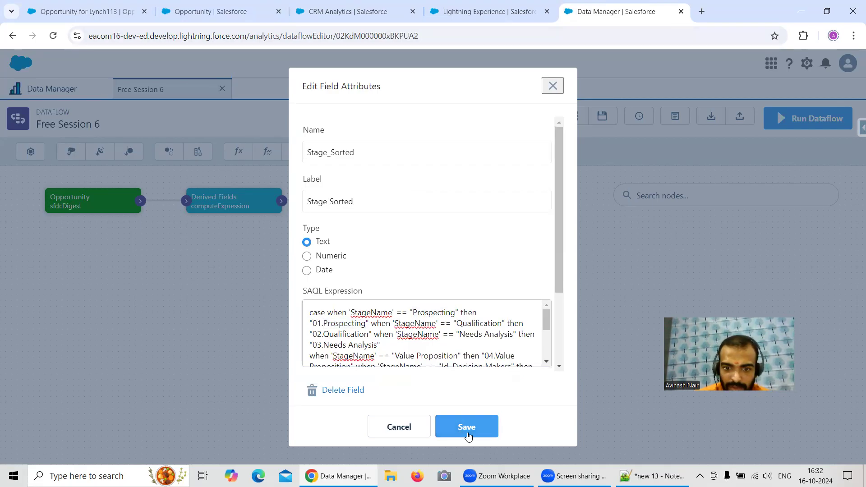
pyautogui.click(468, 428)
pyautogui.click(524, 354)
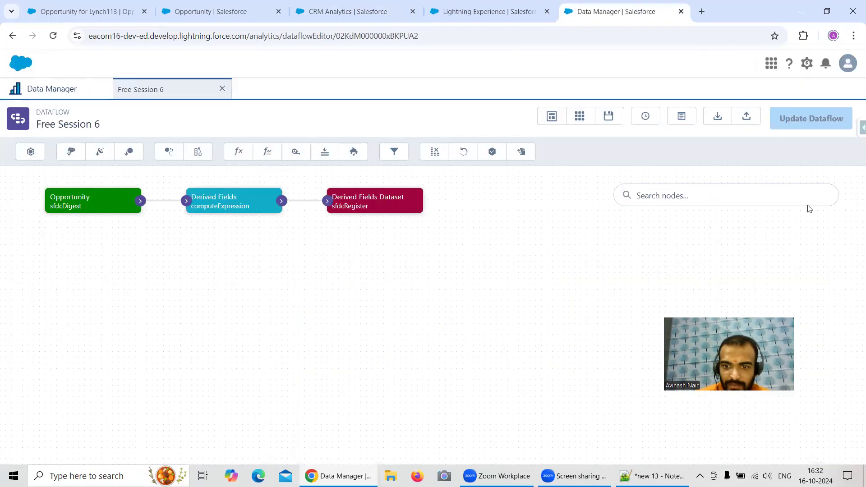
# Step: Update and run the Free Session 6 dataflow, and refresh its job status in the data monitor
pyautogui.click(833, 121)
pyautogui.click(595, 297)
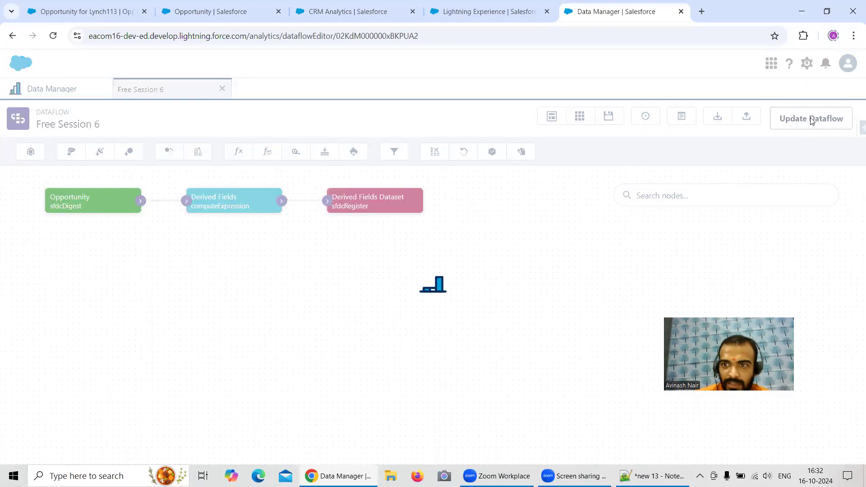
pyautogui.click(811, 120)
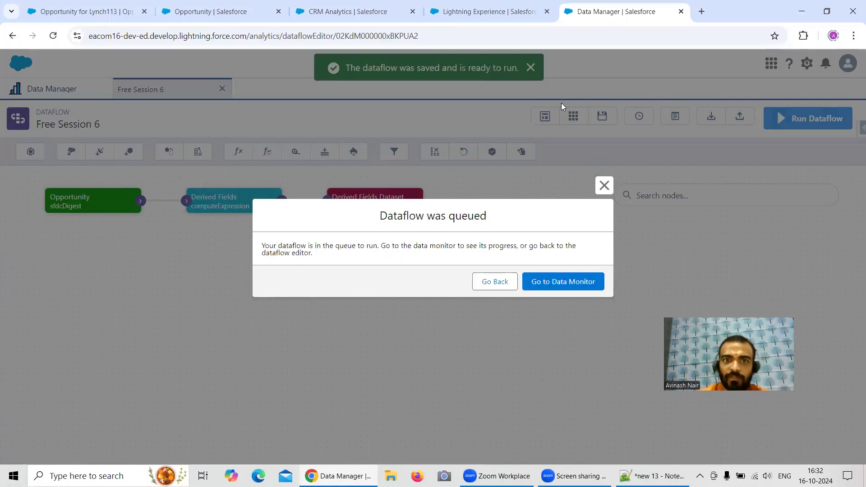
pyautogui.click(578, 281)
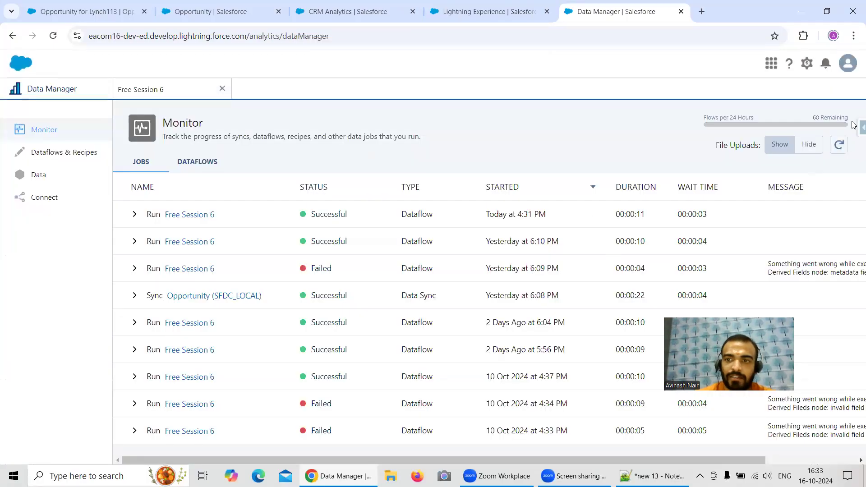
pyautogui.click(838, 147)
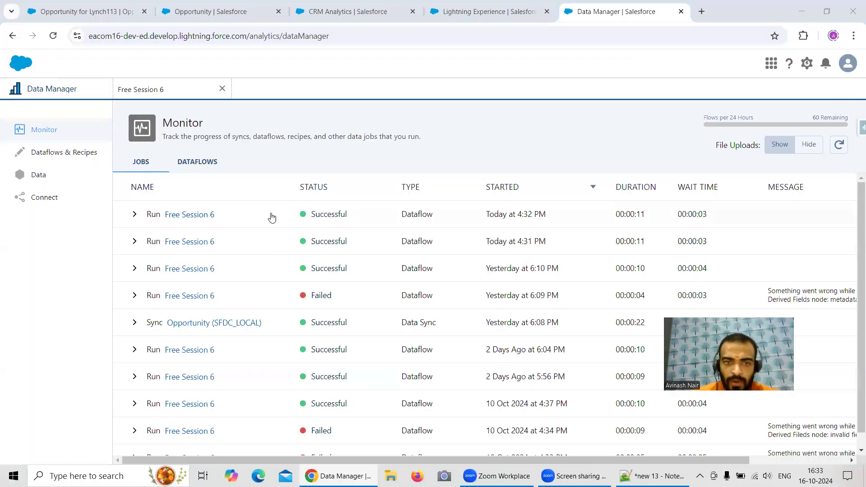
# Step: Reload the new lens in CRM Analytics and group its bars by Stage and Stage Sorted
pyautogui.click(317, 12)
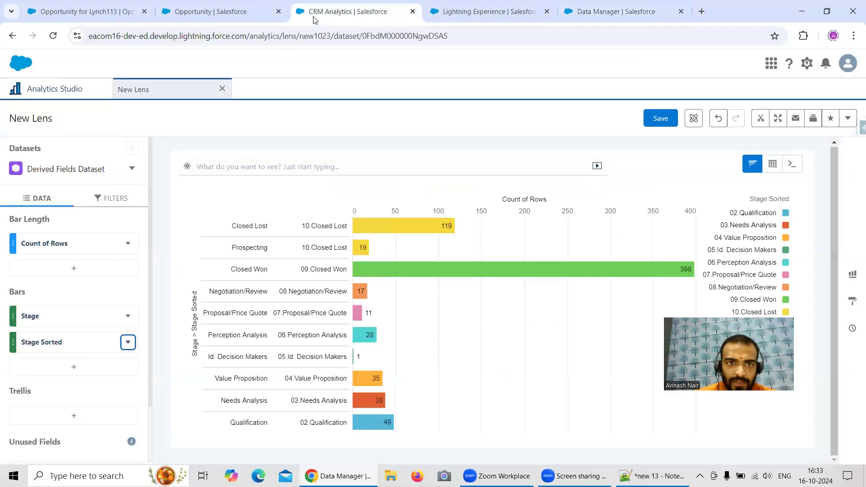
pyautogui.click(52, 38)
pyautogui.click(482, 107)
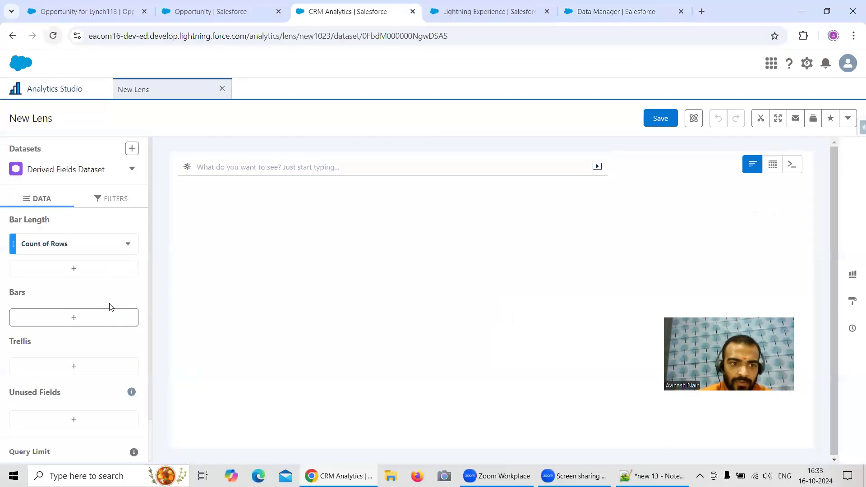
pyautogui.click(126, 320)
pyautogui.scroll(-5, 194, 257)
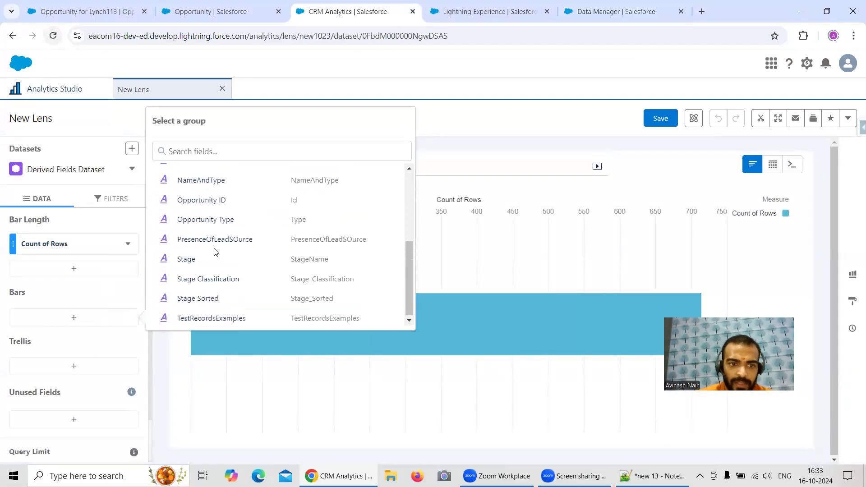
pyautogui.click(200, 259)
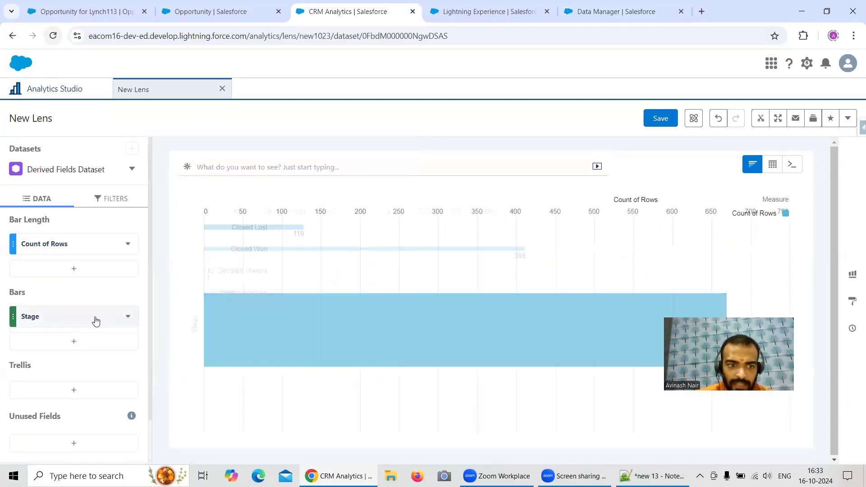
pyautogui.click(126, 342)
pyautogui.scroll(-5, 203, 302)
pyautogui.click(227, 321)
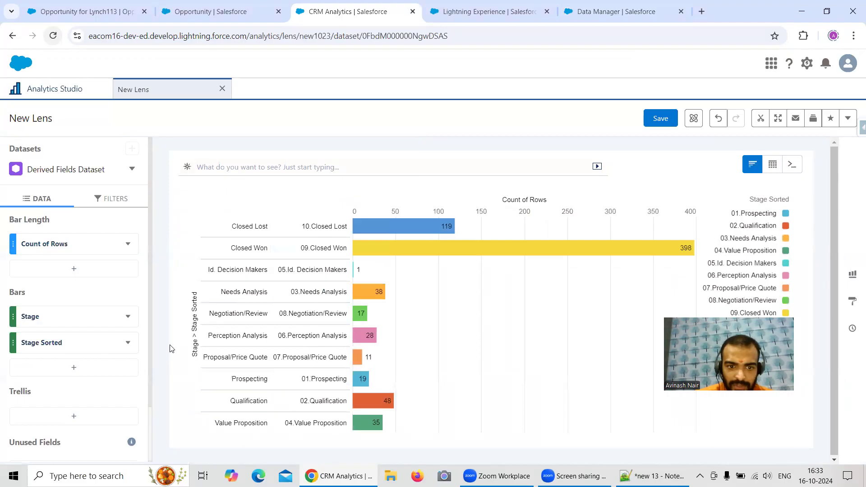
# Step: Clear the sort on the Stage grouping and on the Stage Sorted grouping of the reloaded lens
pyautogui.click(127, 342)
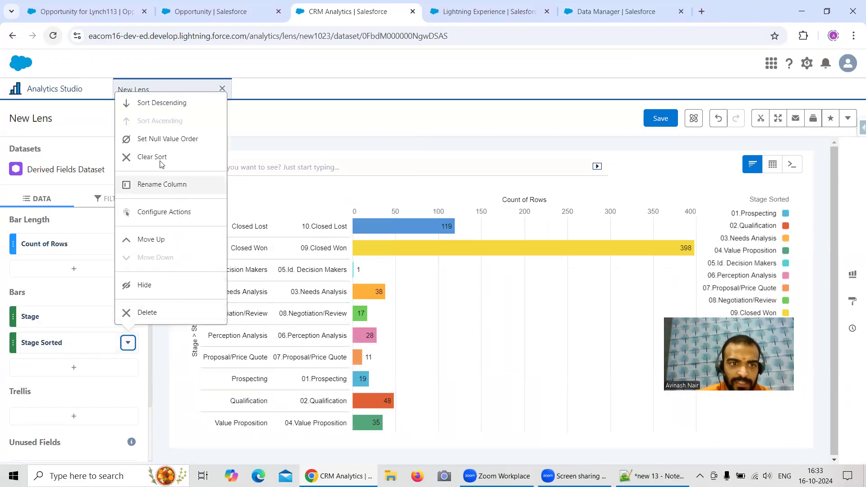
pyautogui.click(127, 316)
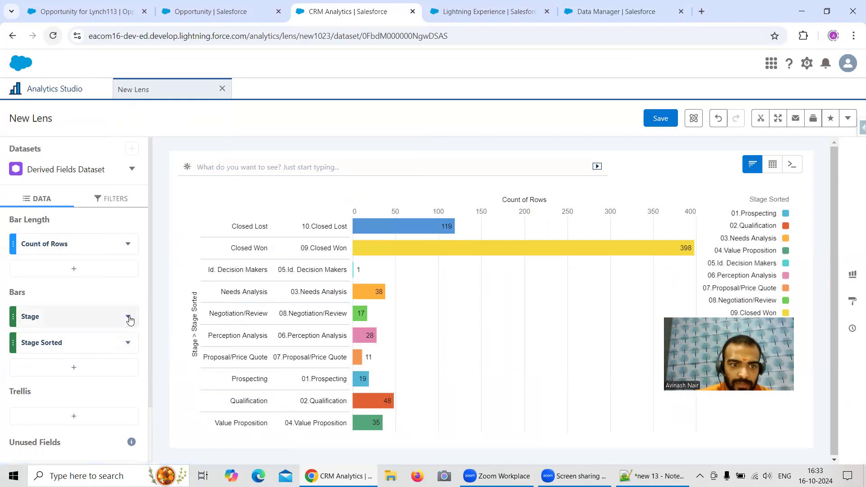
pyautogui.click(128, 316)
pyautogui.click(164, 130)
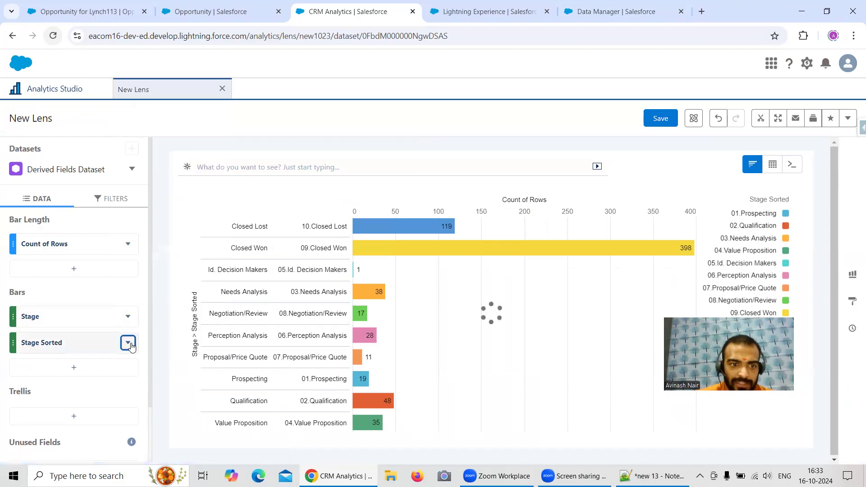
pyautogui.click(127, 342)
pyautogui.click(152, 157)
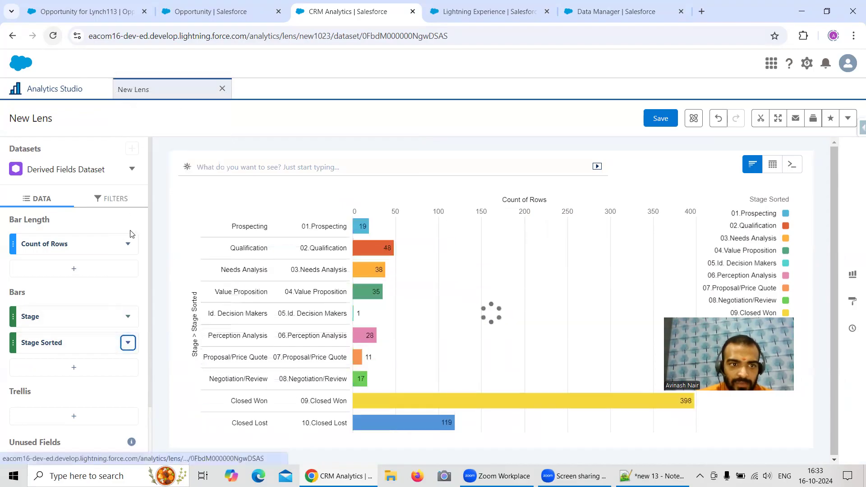
# Step: Sort the bars by Stage Sorted in descending order and hide the Stage Sorted grouping from the chart
pyautogui.click(128, 343)
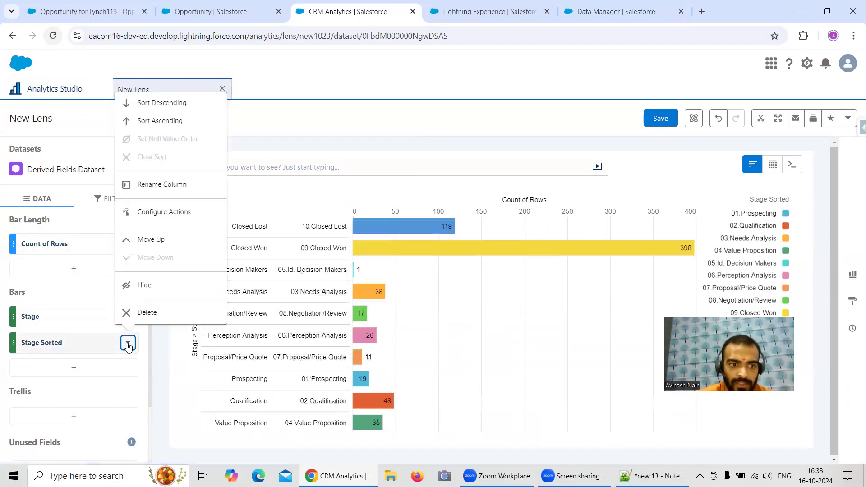
pyautogui.click(162, 103)
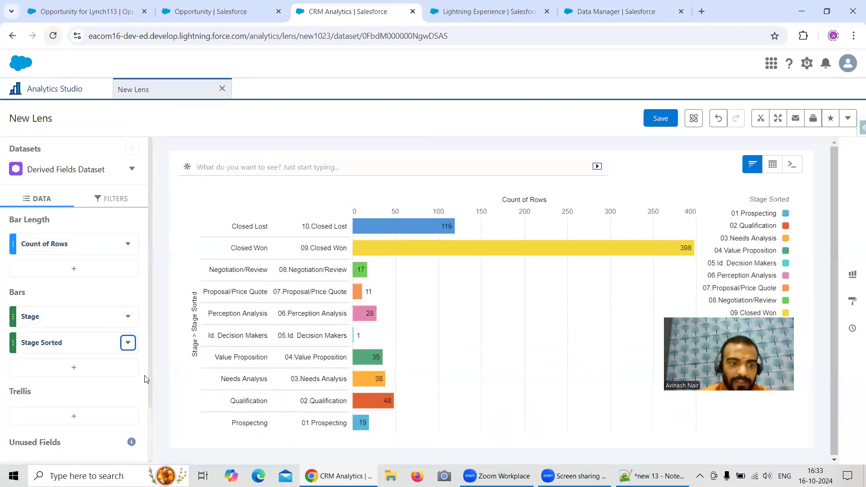
pyautogui.click(128, 343)
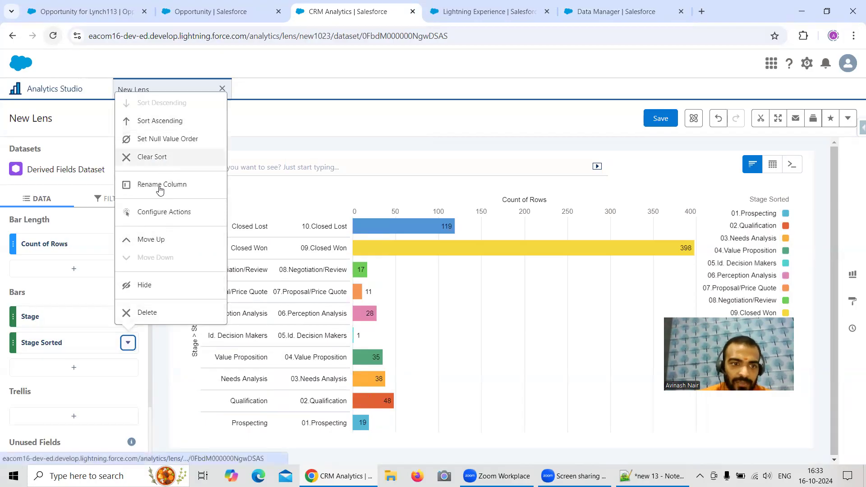
pyautogui.click(151, 289)
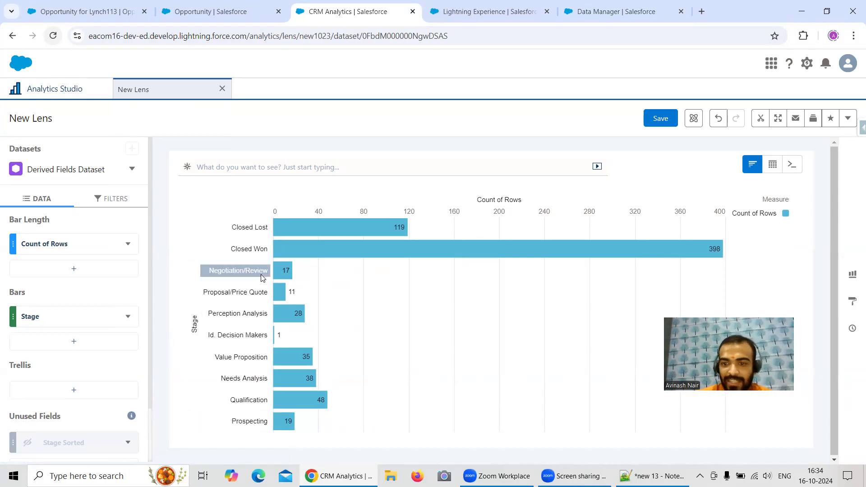
# Step: Change the lens's chart type to Funnel
pyautogui.click(852, 276)
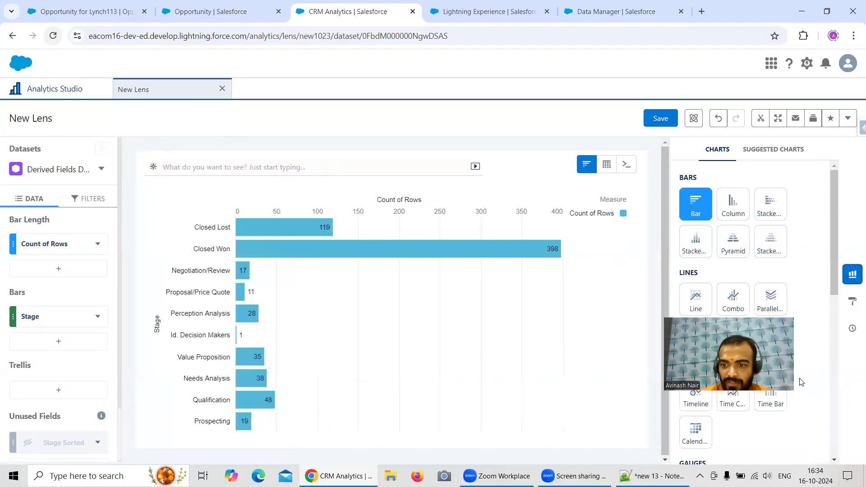
pyautogui.scroll(-5, 801, 382)
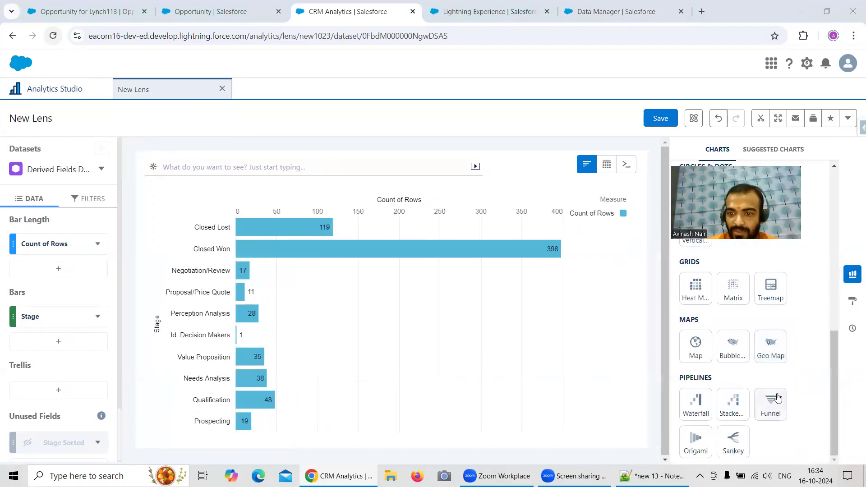
pyautogui.click(770, 402)
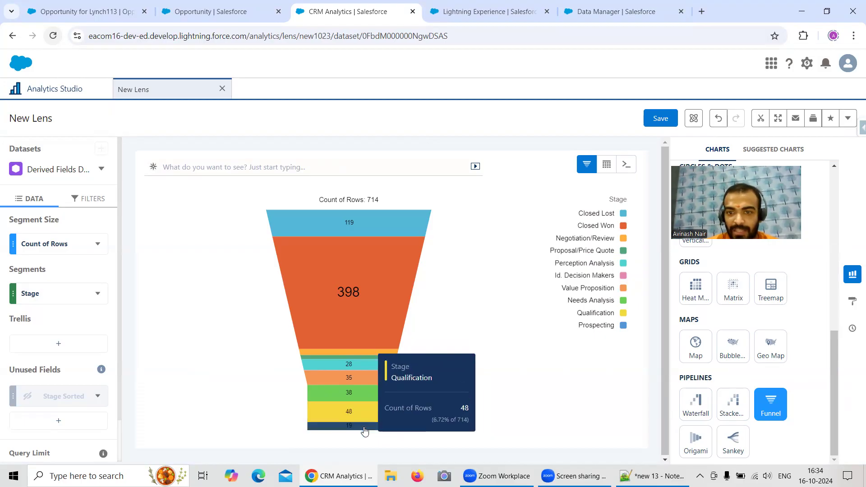
pyautogui.moveTo(364, 431)
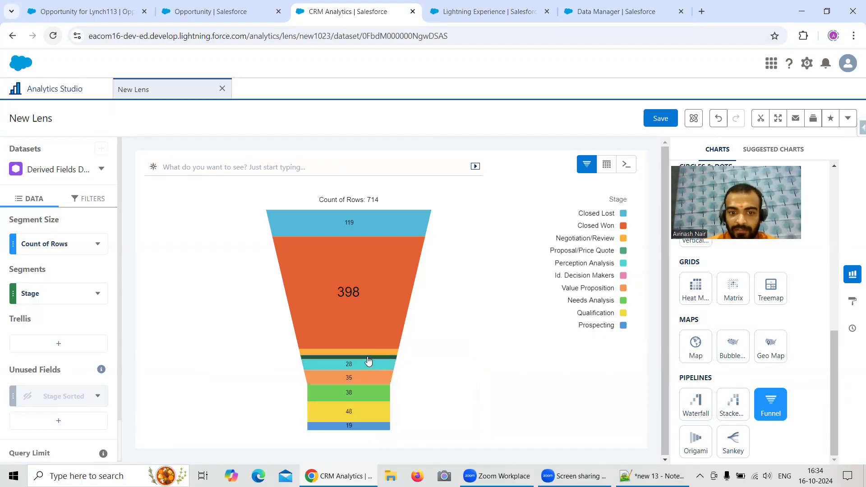
pyautogui.moveTo(369, 360)
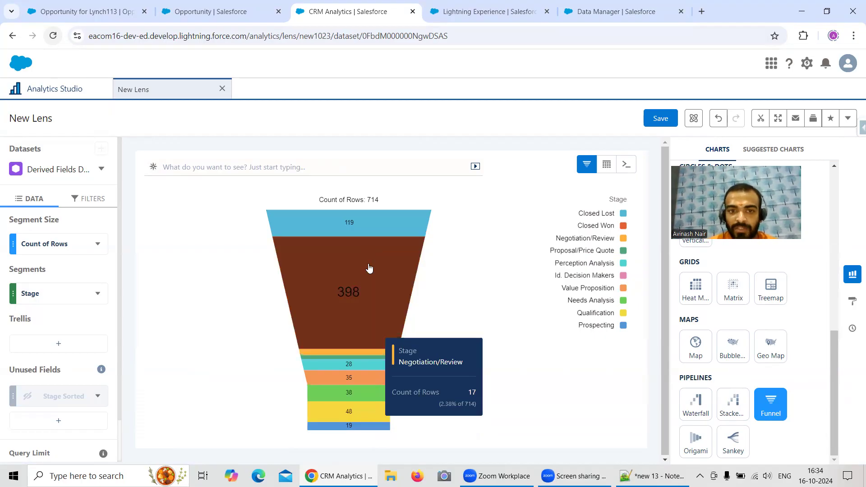
pyautogui.moveTo(368, 269)
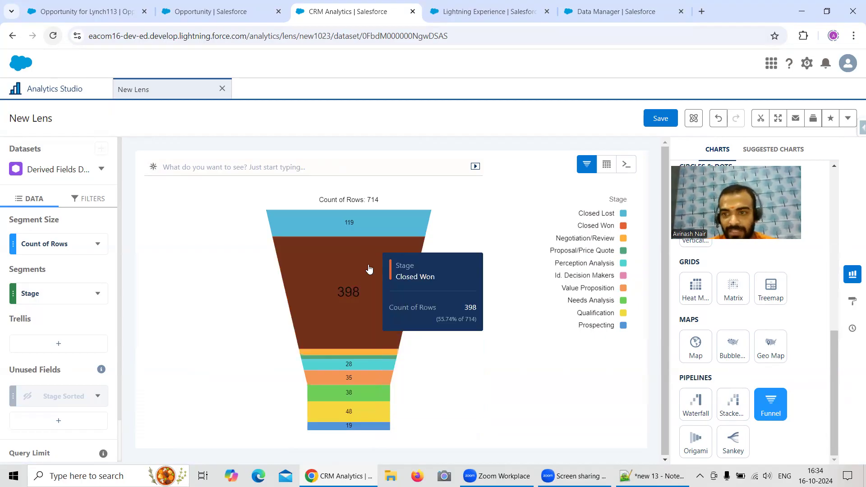